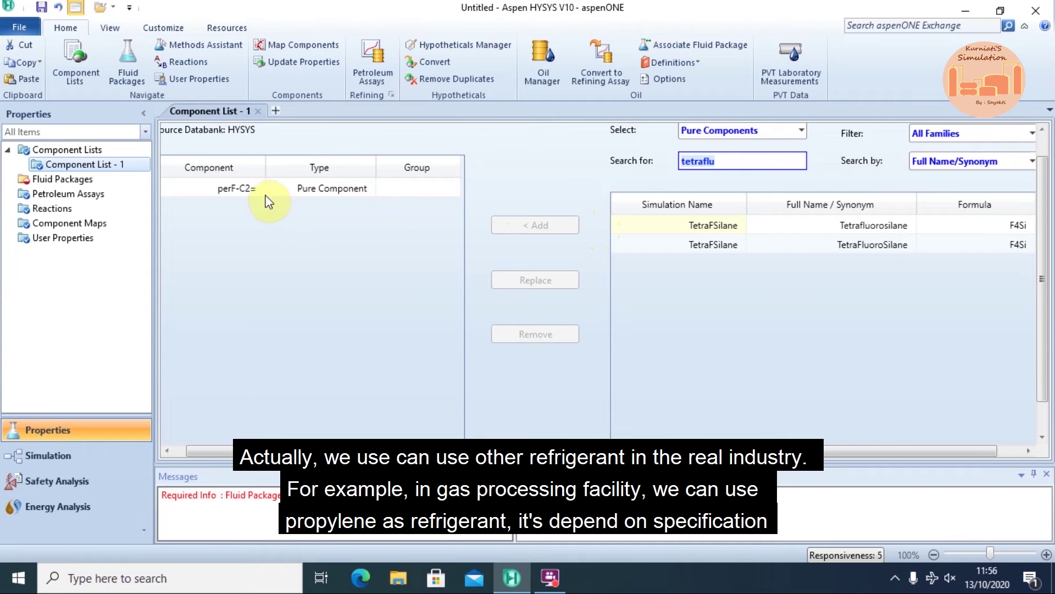
Step: Add a fluid package using the Peng-Robinson property package and switch to the simulation environment
click(75, 187)
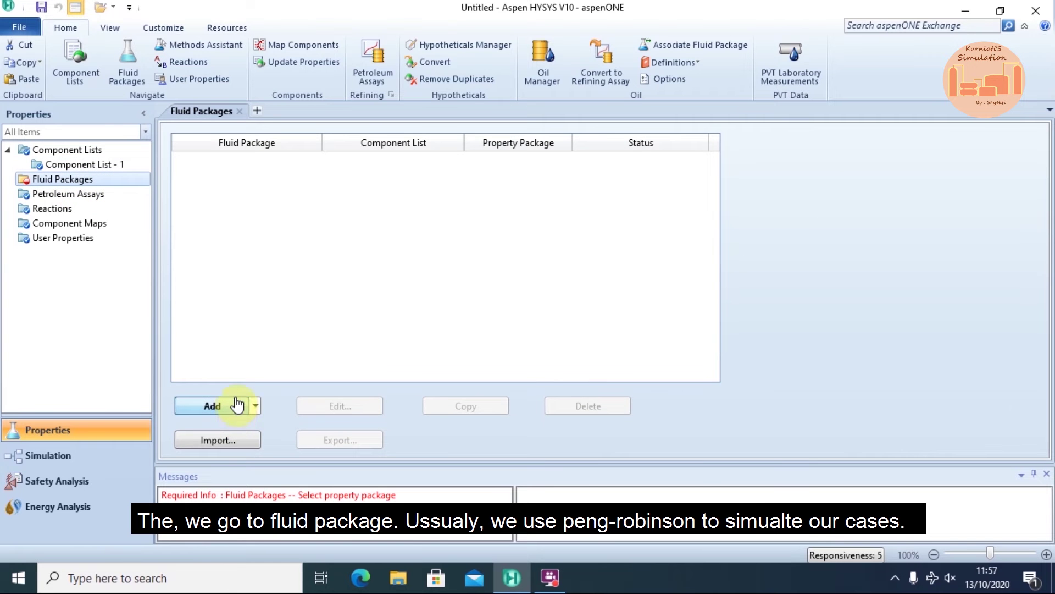
click(240, 405)
scroll(252, 350, down, 3)
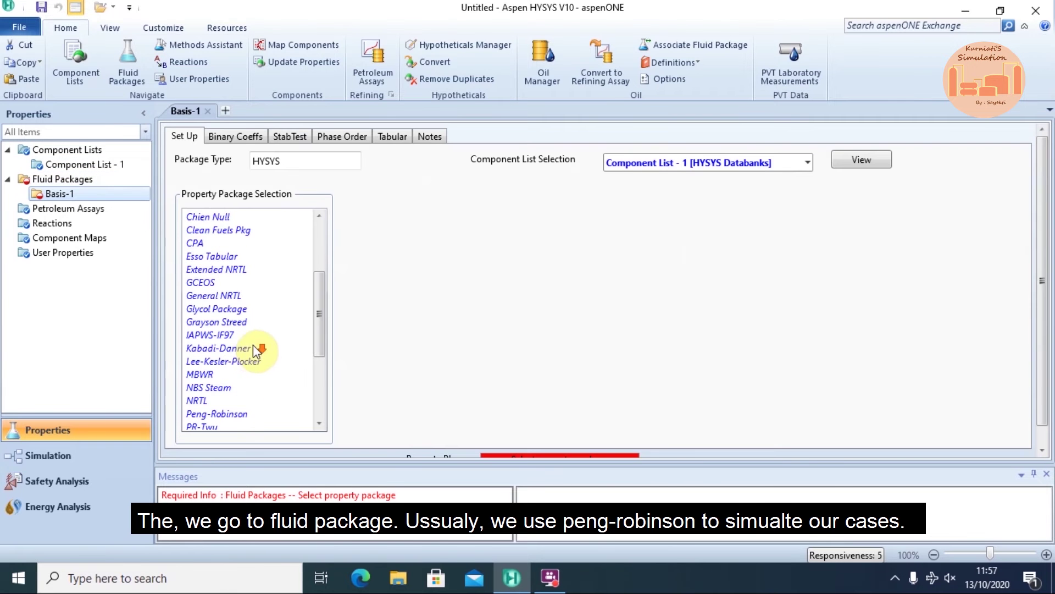
scroll(227, 385, down, 1)
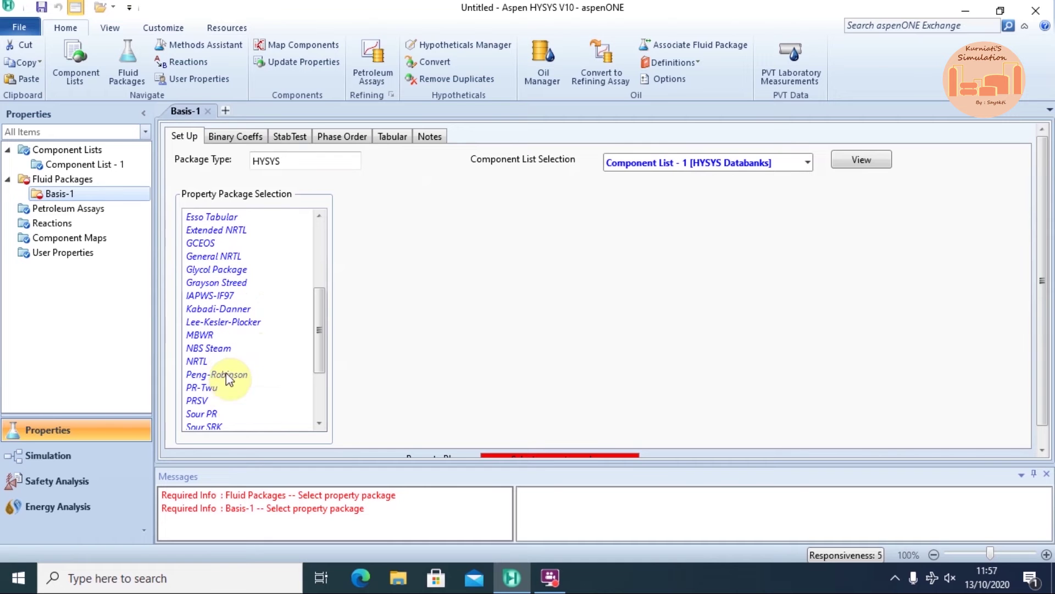
click(227, 374)
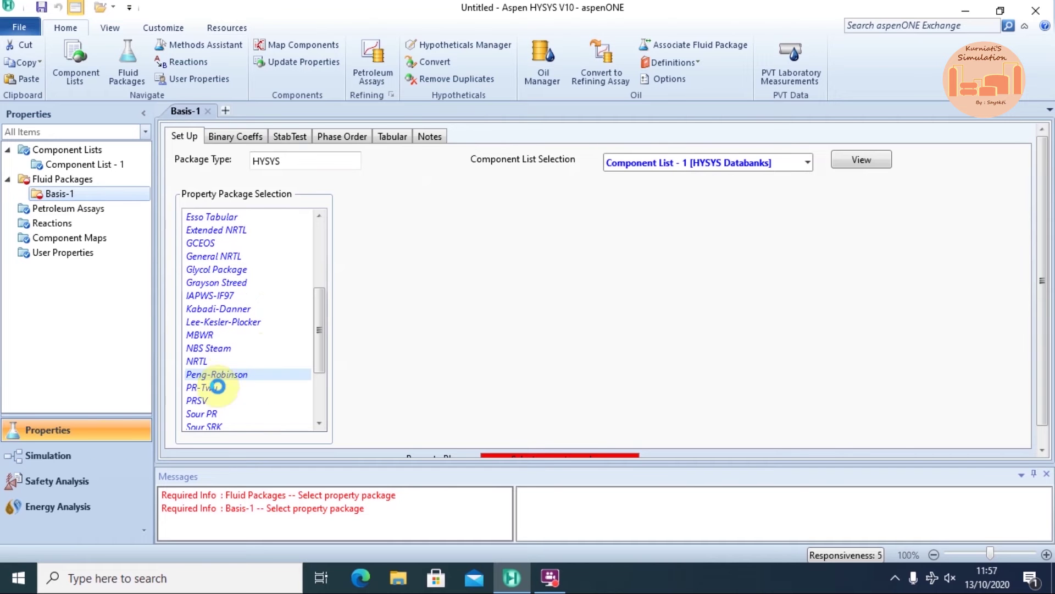
click(66, 458)
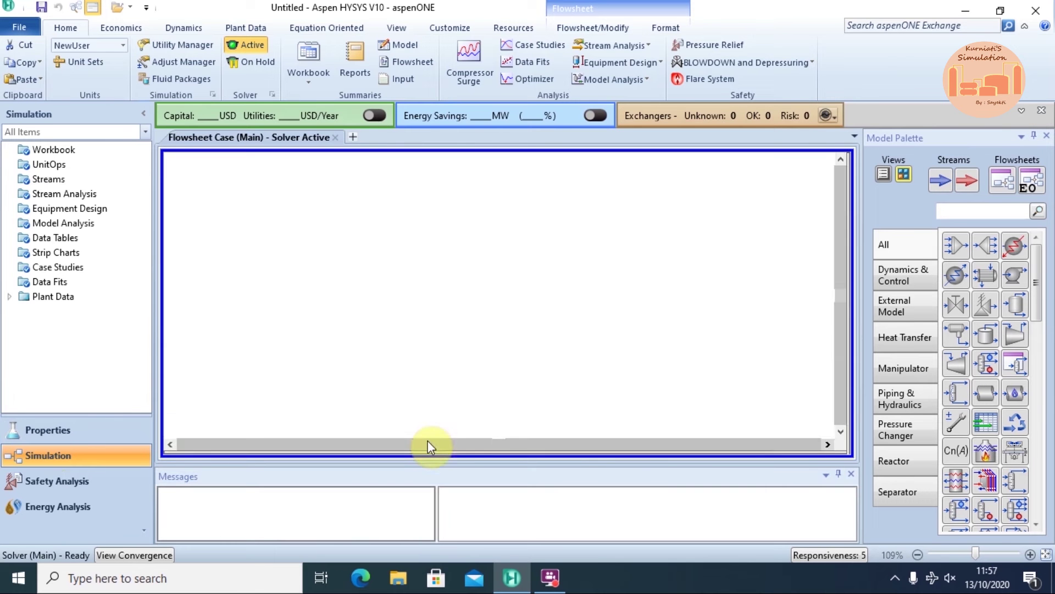
Step: Place a heater in the upper middle of the flowsheet and a cooler directly below it
click(1014, 245)
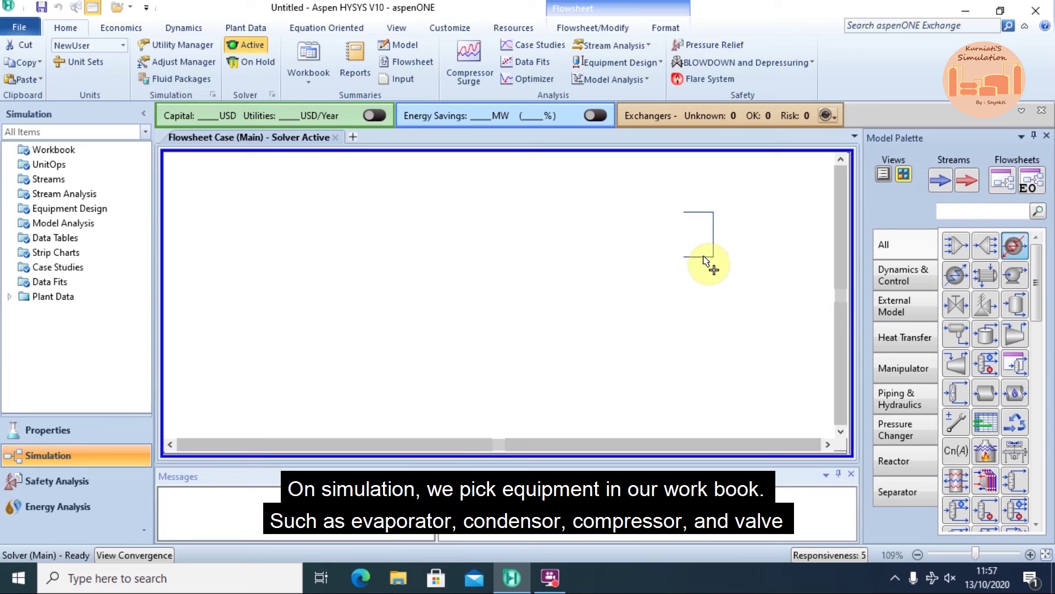
click(486, 262)
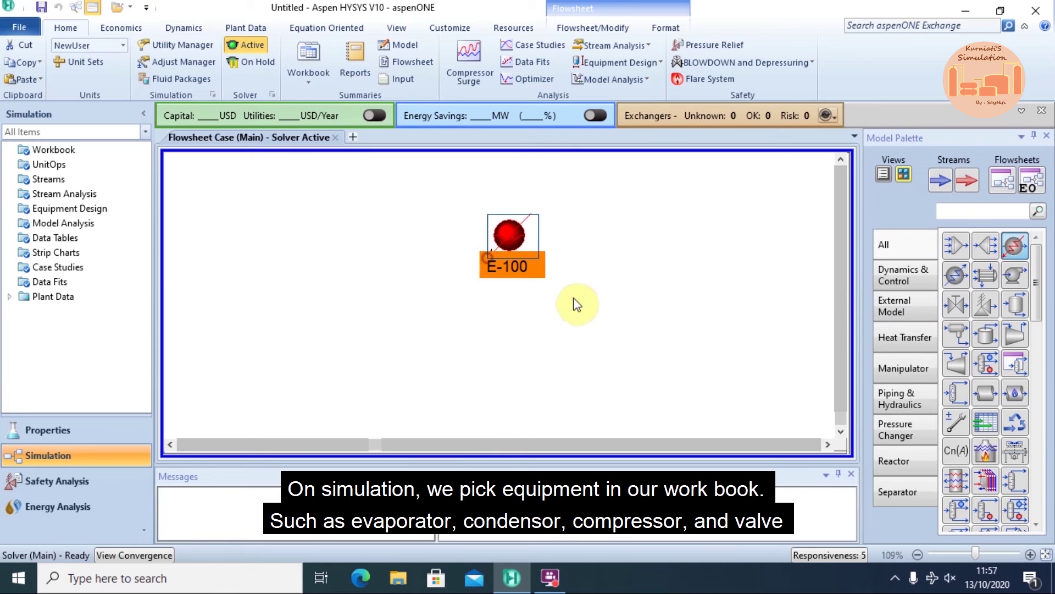
click(958, 278)
click(490, 400)
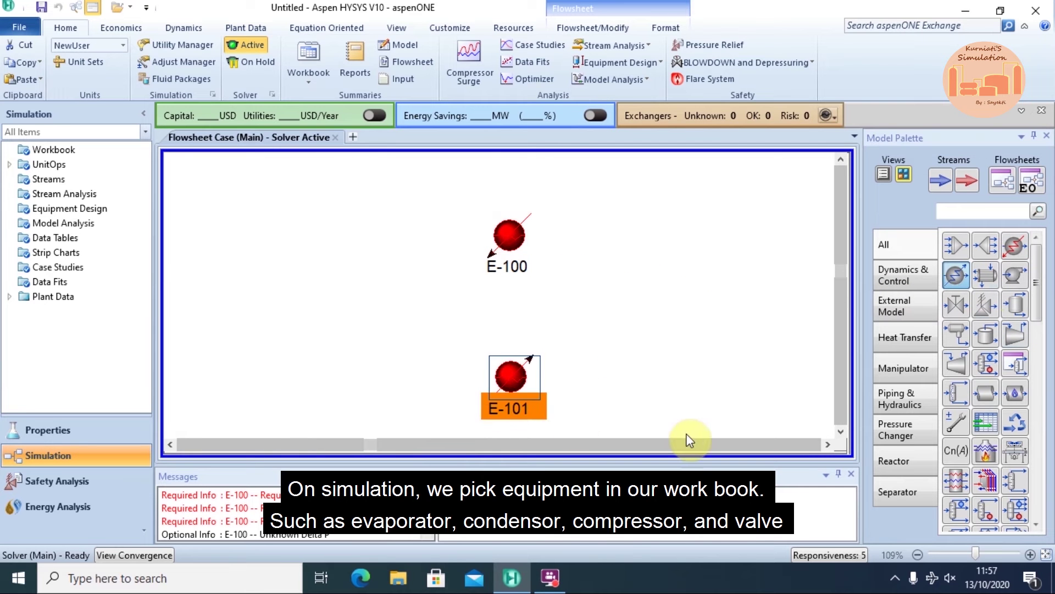
click(607, 397)
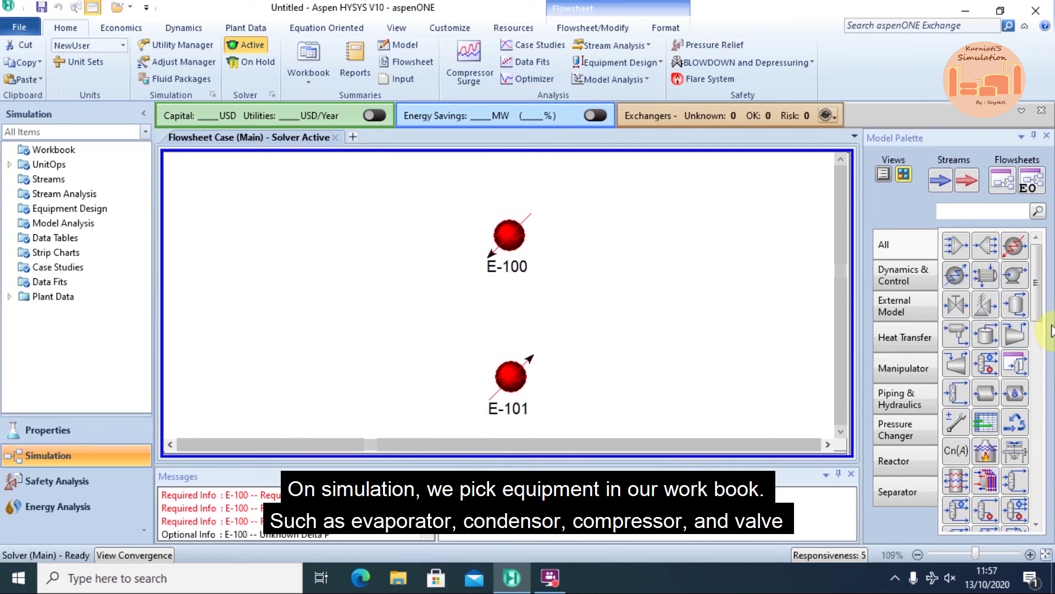
Step: Place a compressor to the right of the heat exchangers and a valve to their left, with the valve rotated upright
click(1016, 333)
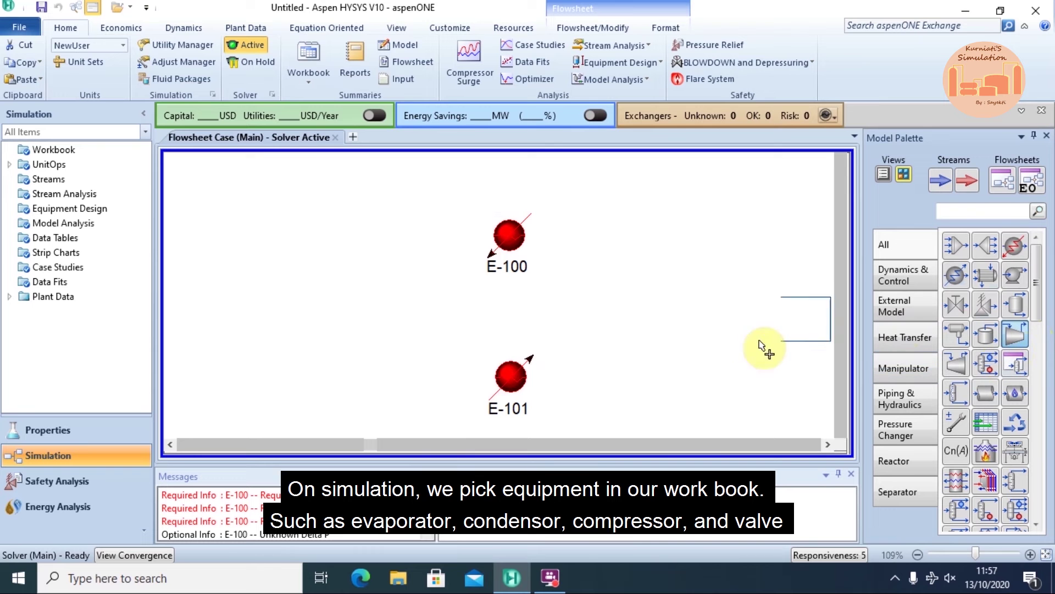
click(657, 338)
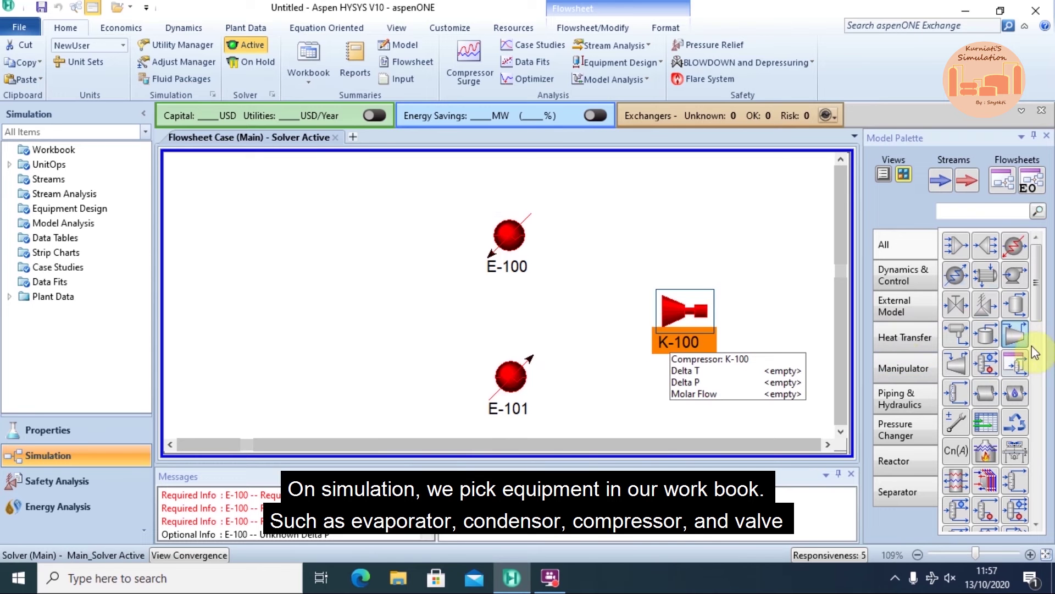
click(966, 310)
click(280, 332)
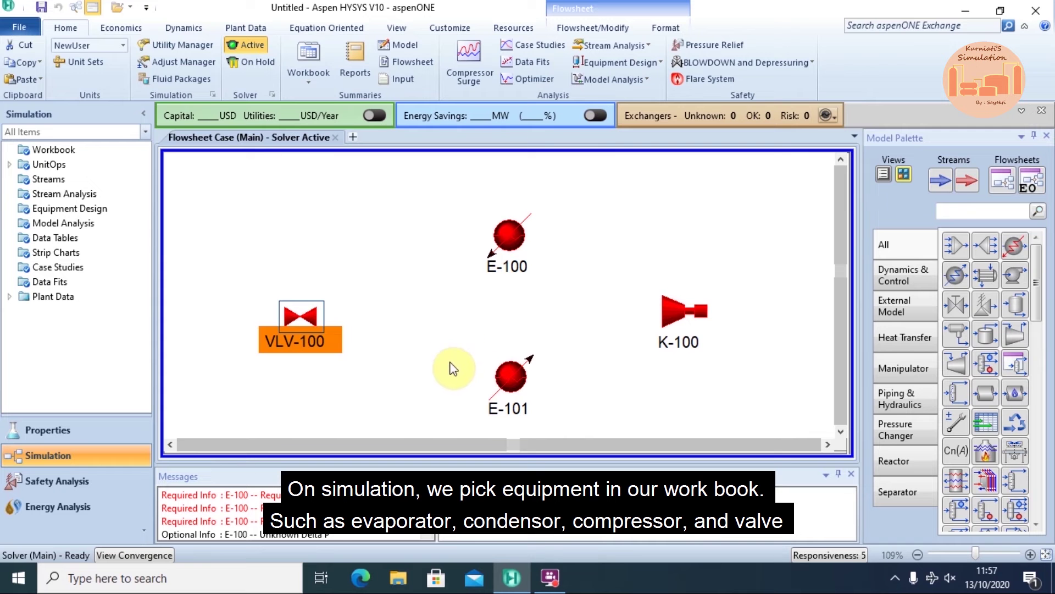
key(ctrl+r)
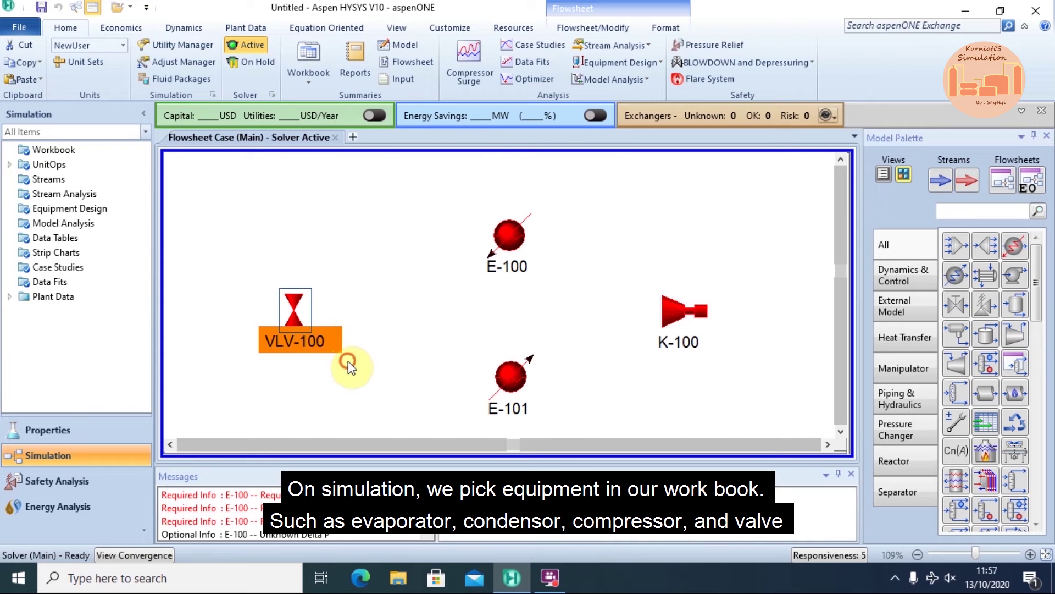
click(358, 361)
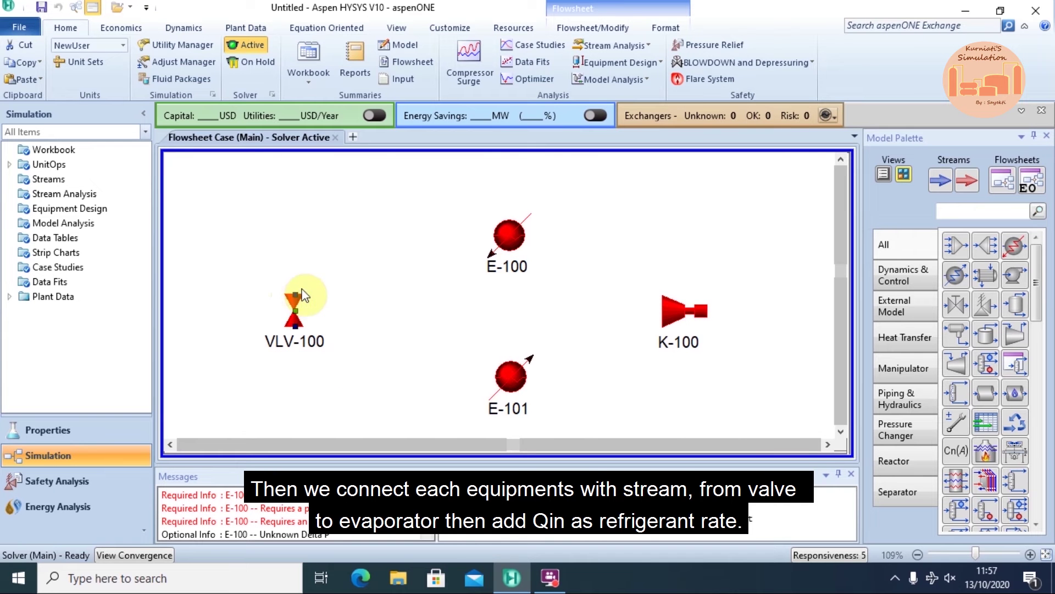
Step: Connect the valve outlet to the heater inlet and attach an energy stream to the heater, with its arrow mirrored toward it
drag(293, 296, 487, 243)
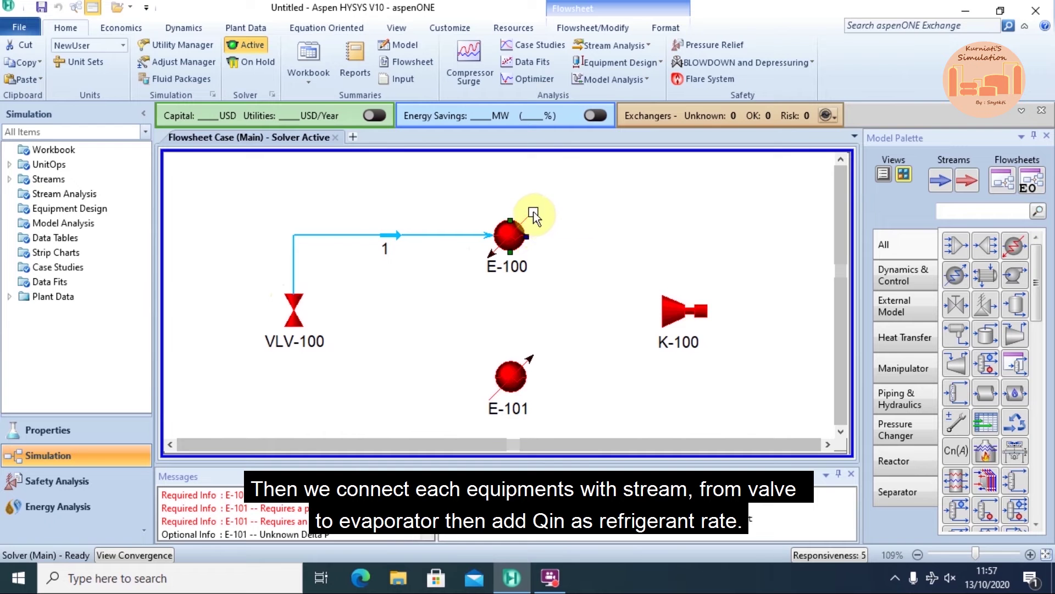
drag(533, 211, 601, 212)
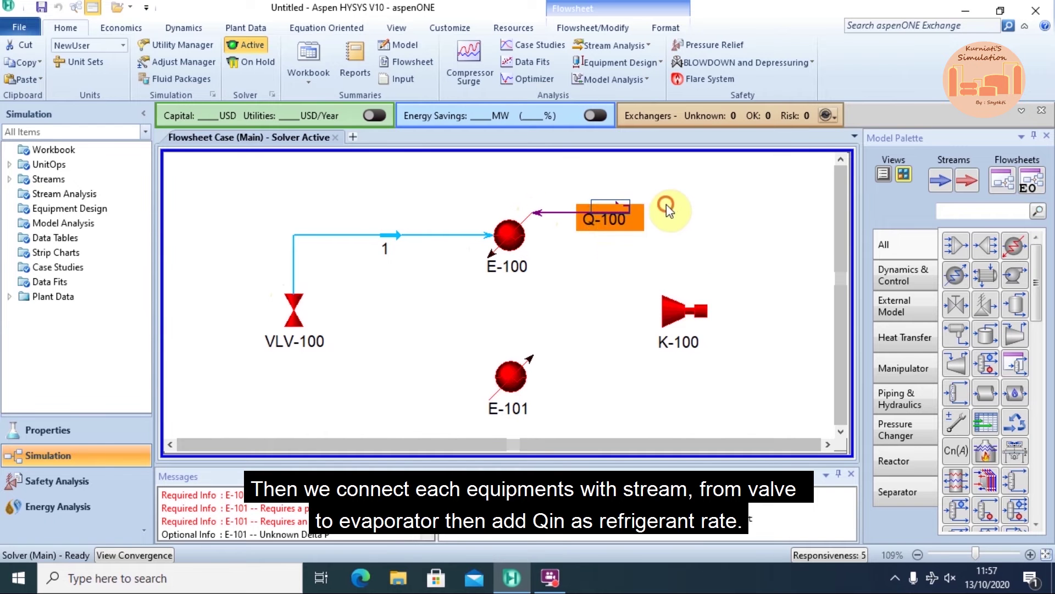
click(602, 211)
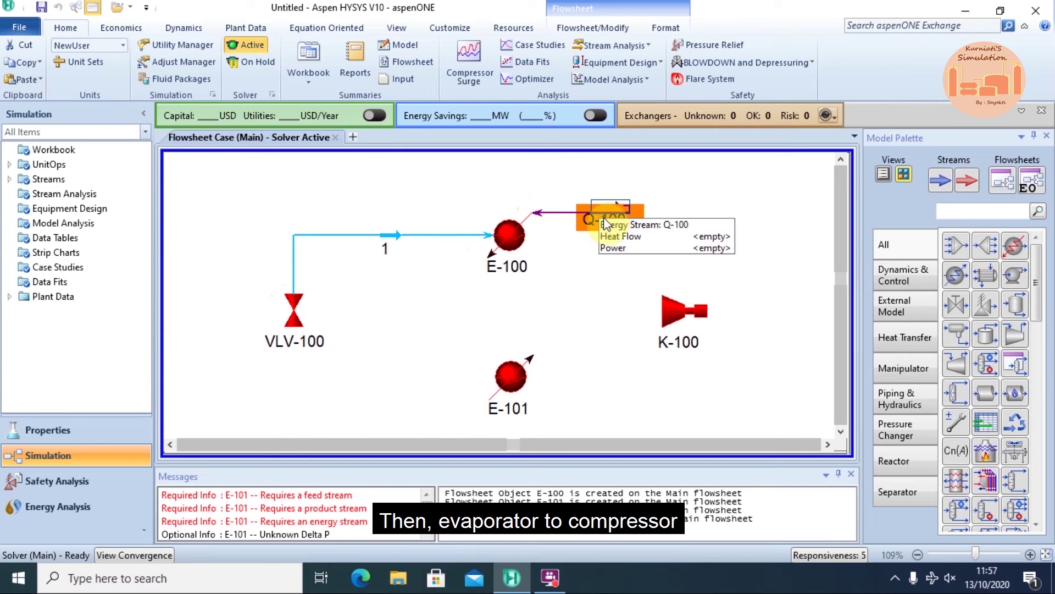
click(684, 259)
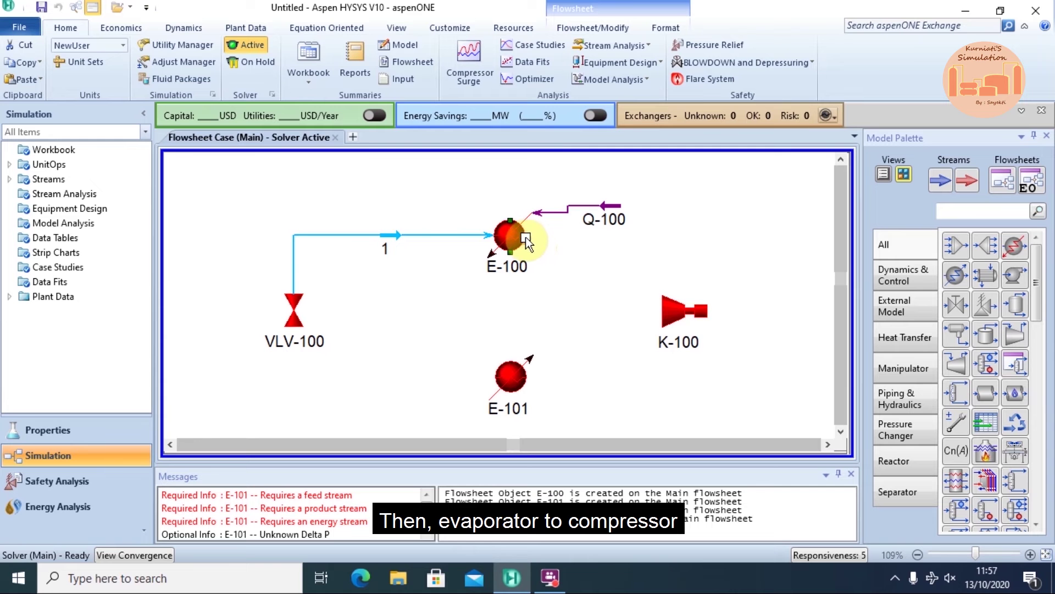
Step: Connect the heater to the compressor and the compressor to the cooler, mirroring the cooler and lowering its feed stream level with it
drag(528, 240, 512, 374)
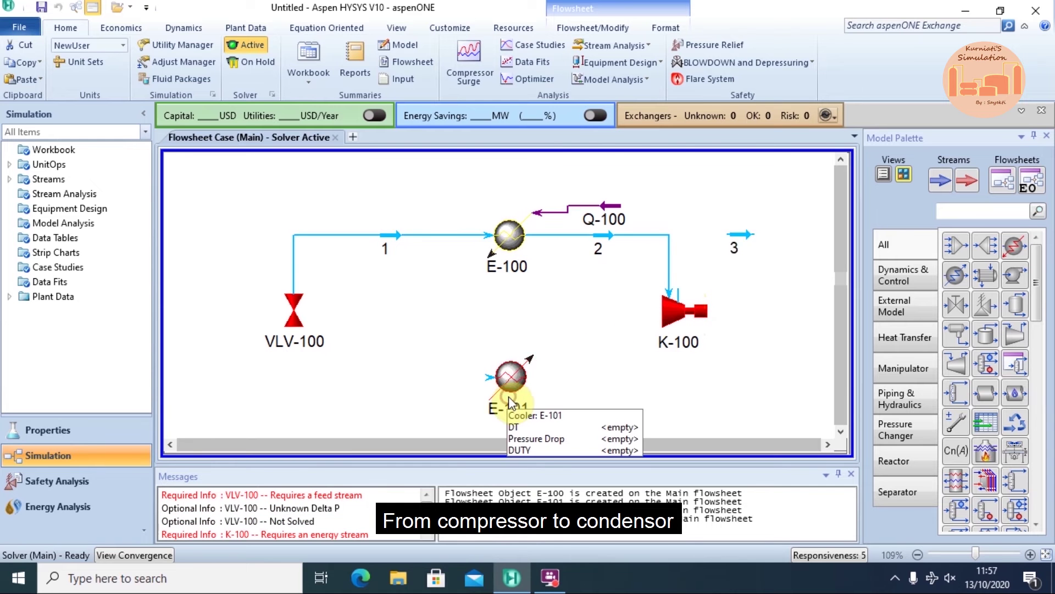
click(514, 366)
key(ctrl+h)
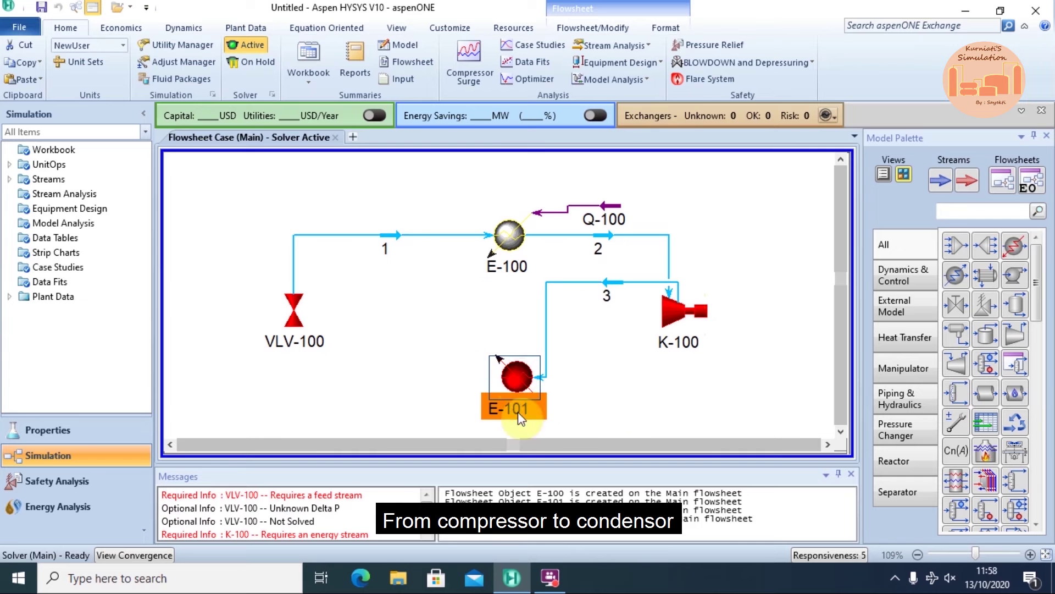
click(611, 282)
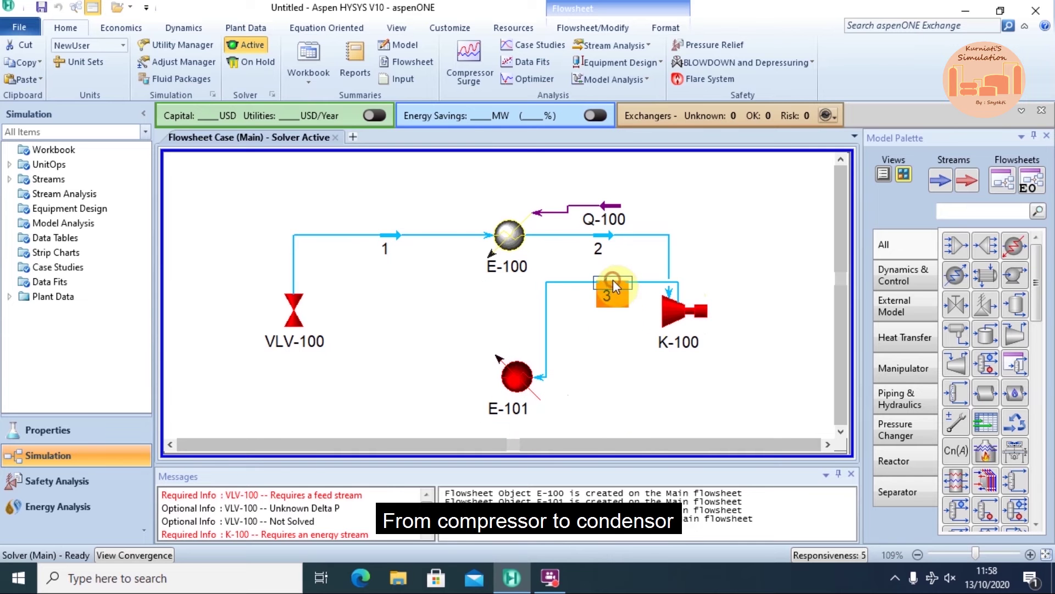
drag(612, 279, 614, 379)
Step: Attach an energy stream leaving the cooler and connect the cooler outlet to the valve inlet to close the loop
click(497, 359)
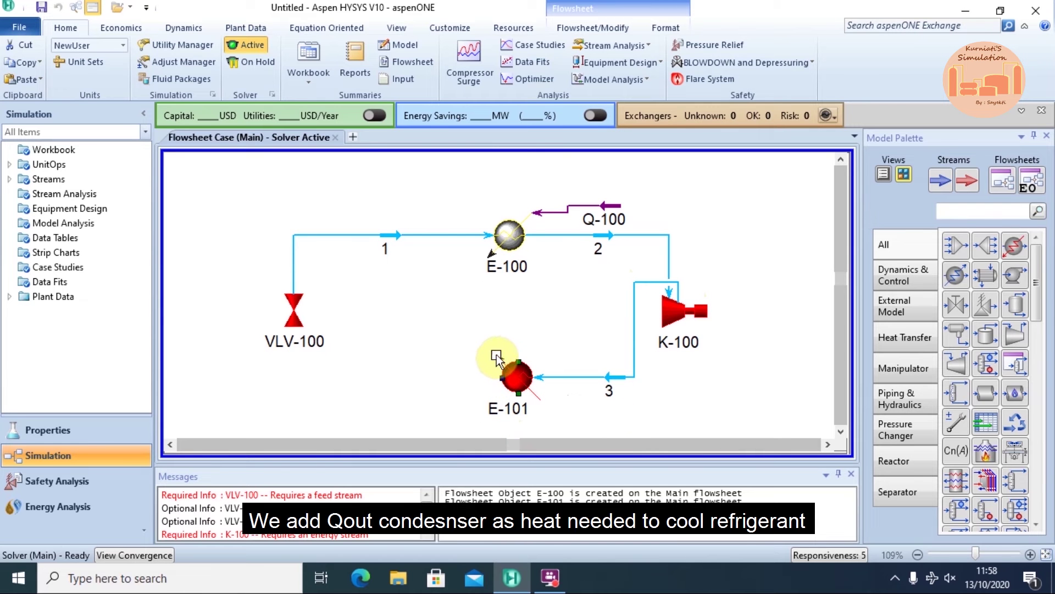
drag(497, 358, 447, 352)
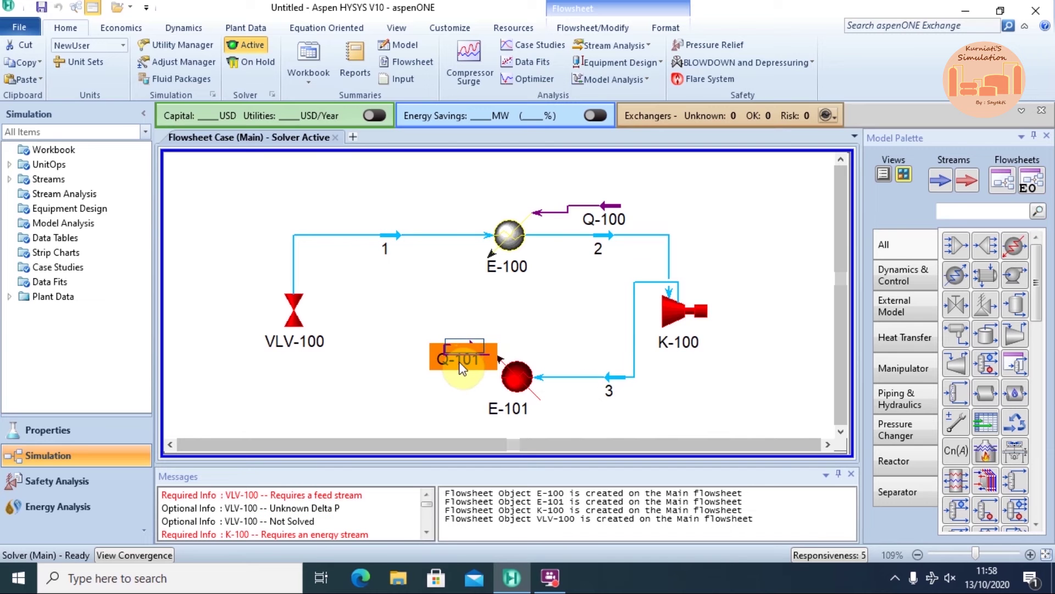
click(500, 317)
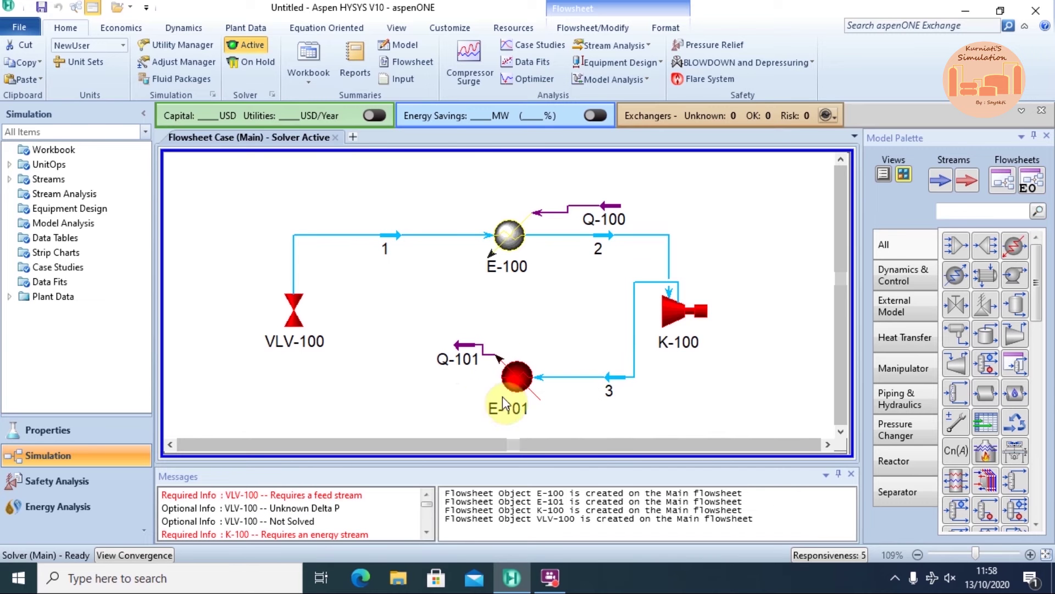
drag(509, 391, 297, 339)
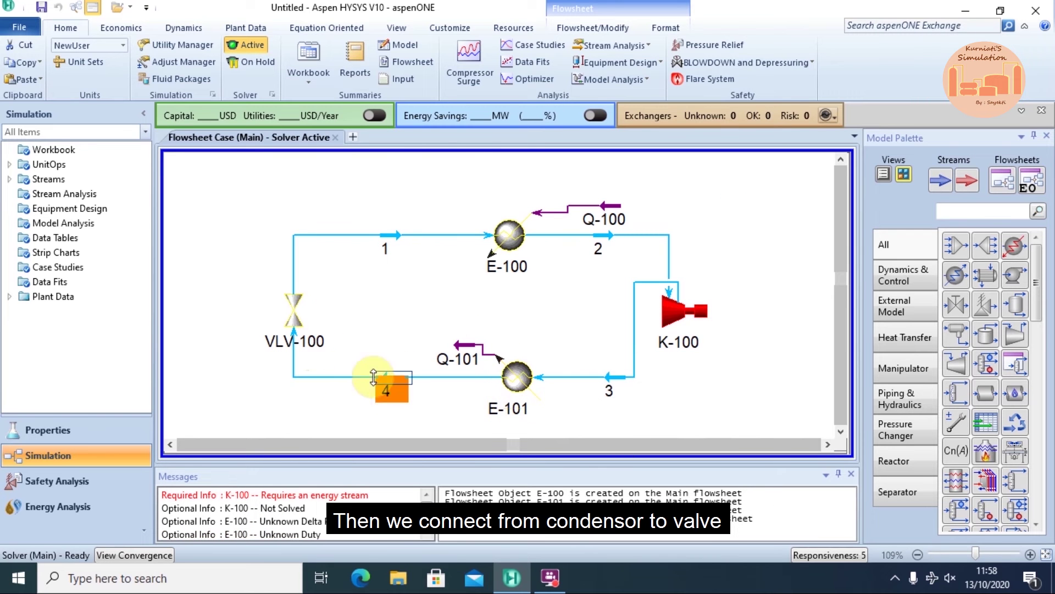
Step: Attach an energy stream to compressor K-100 facing toward it, and straighten the energy stream lines of the compressor and the heater
drag(709, 320, 769, 308)
click(731, 342)
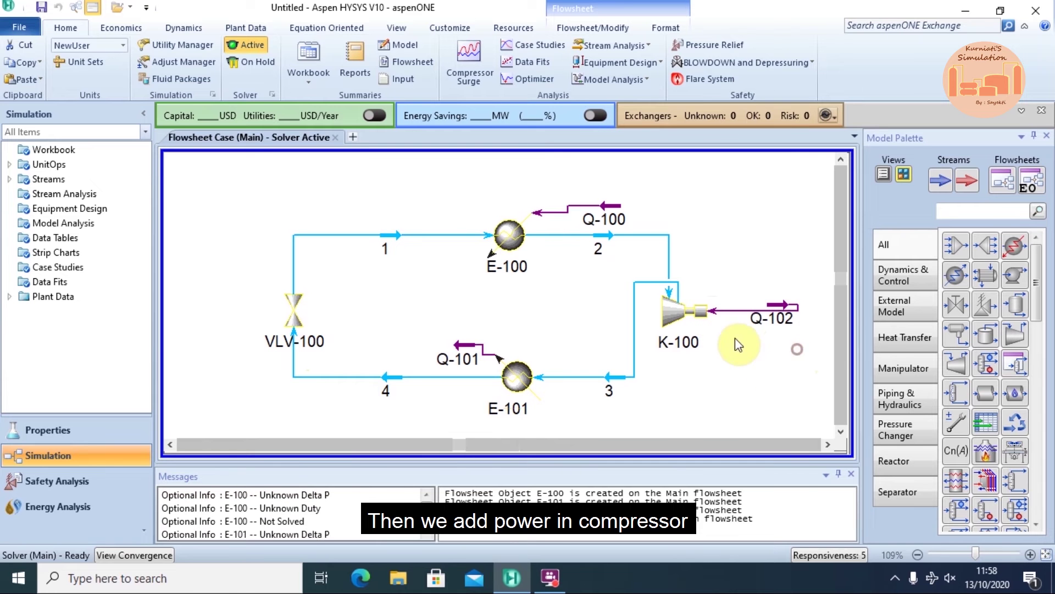
click(781, 305)
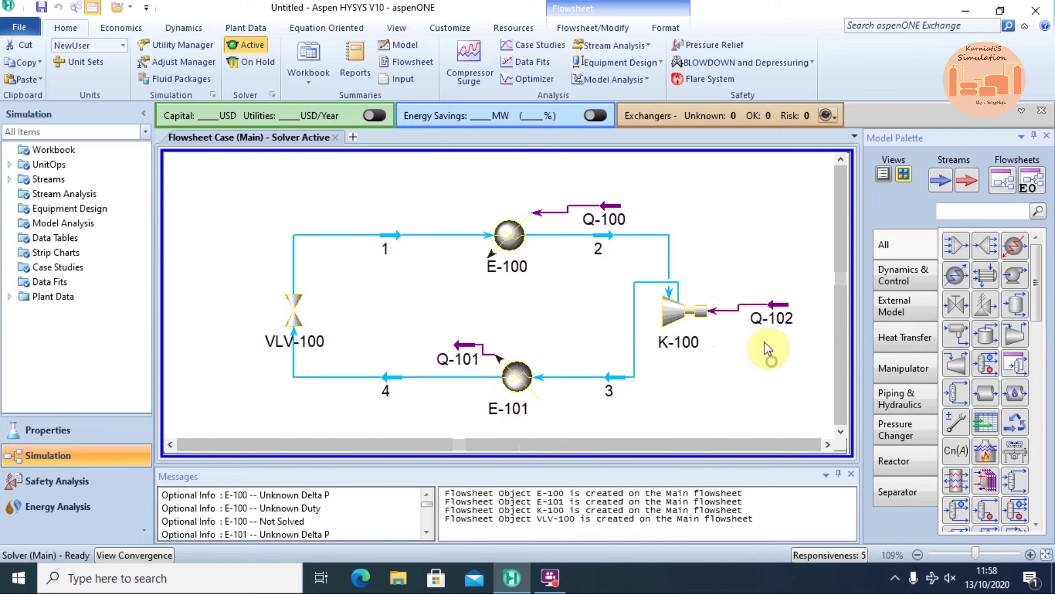
click(772, 385)
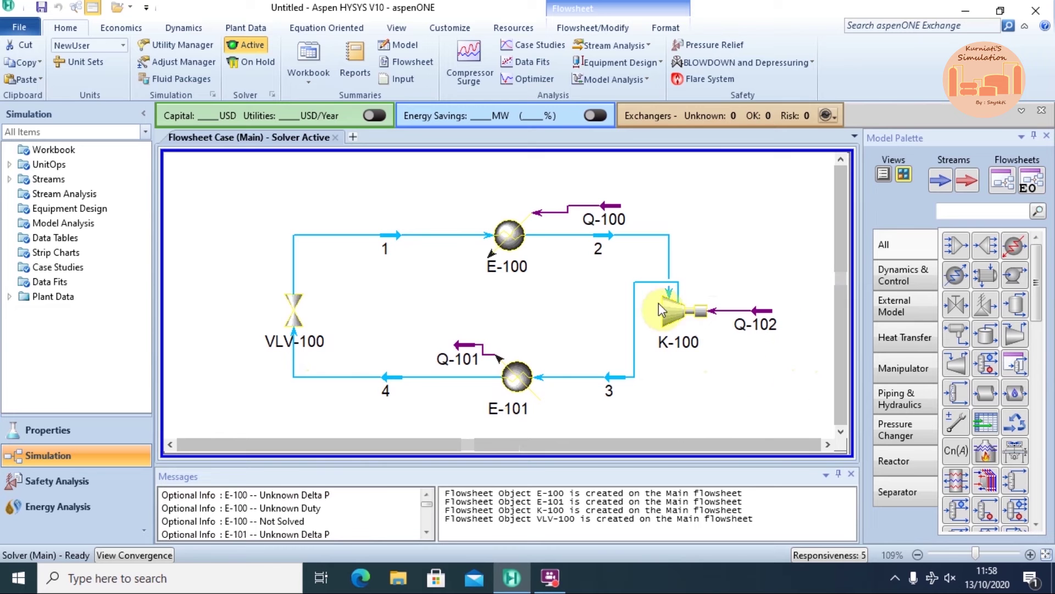
drag(612, 205, 612, 211)
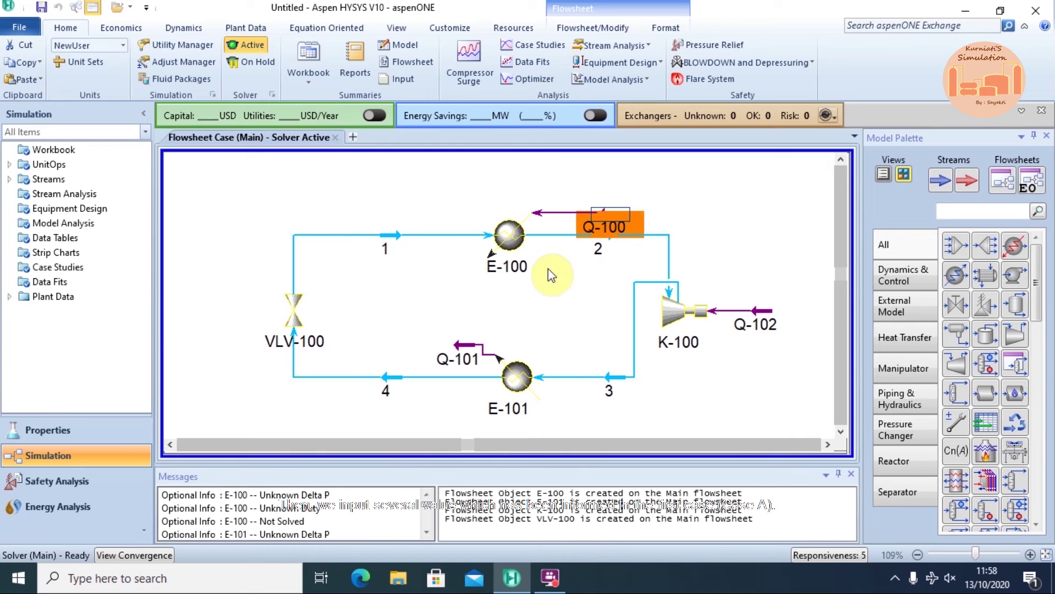
Step: In the worksheet of heater E-100, set stream 2's vapour fraction to 1 and its temperature to -1 °C
mouse_move(523, 256)
double_click(497, 237)
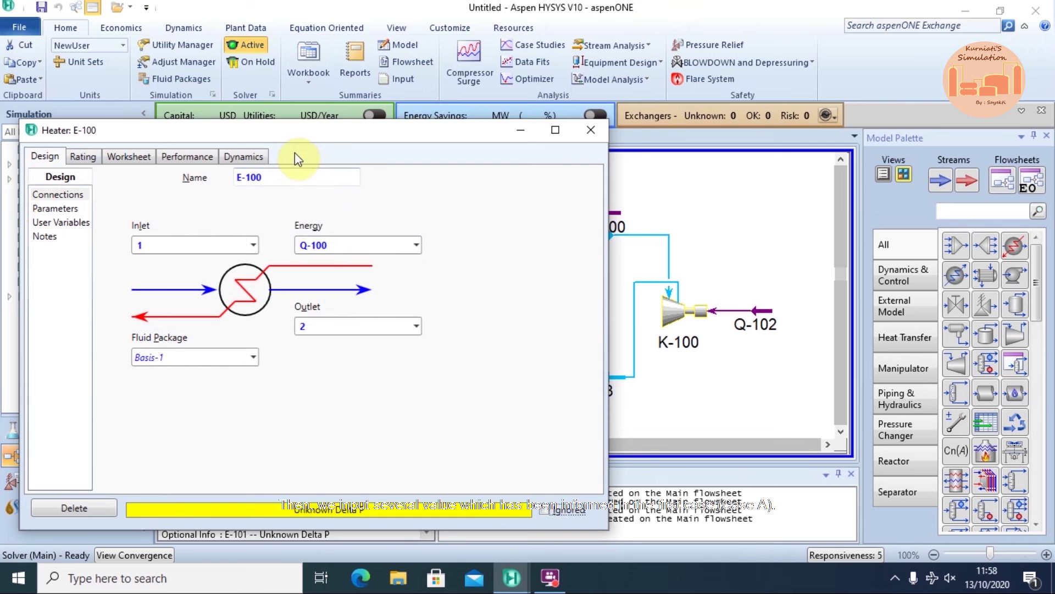
drag(299, 133, 328, 99)
click(161, 122)
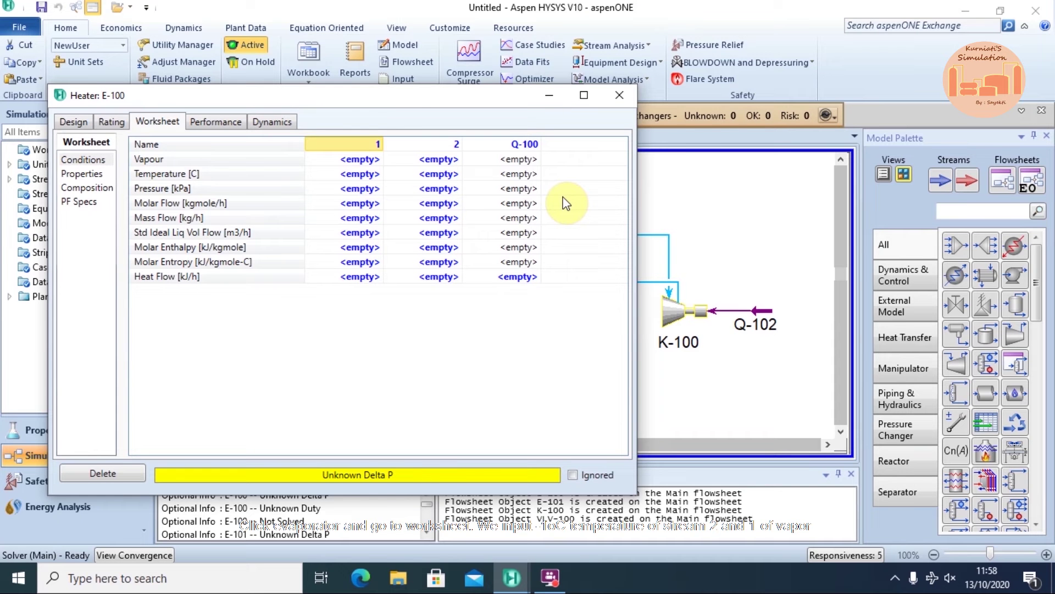
click(457, 164)
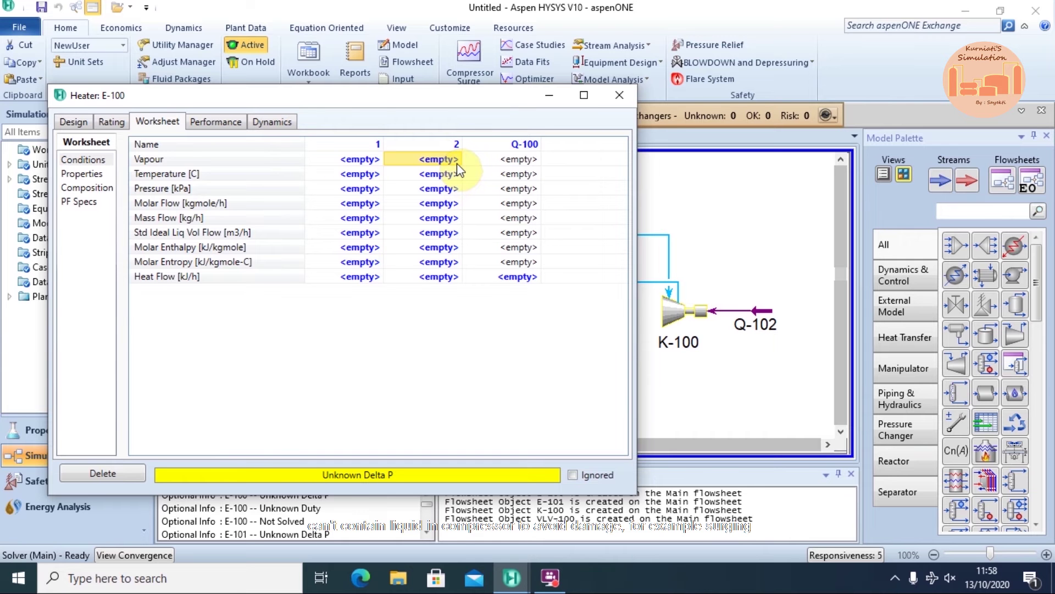
text(1)
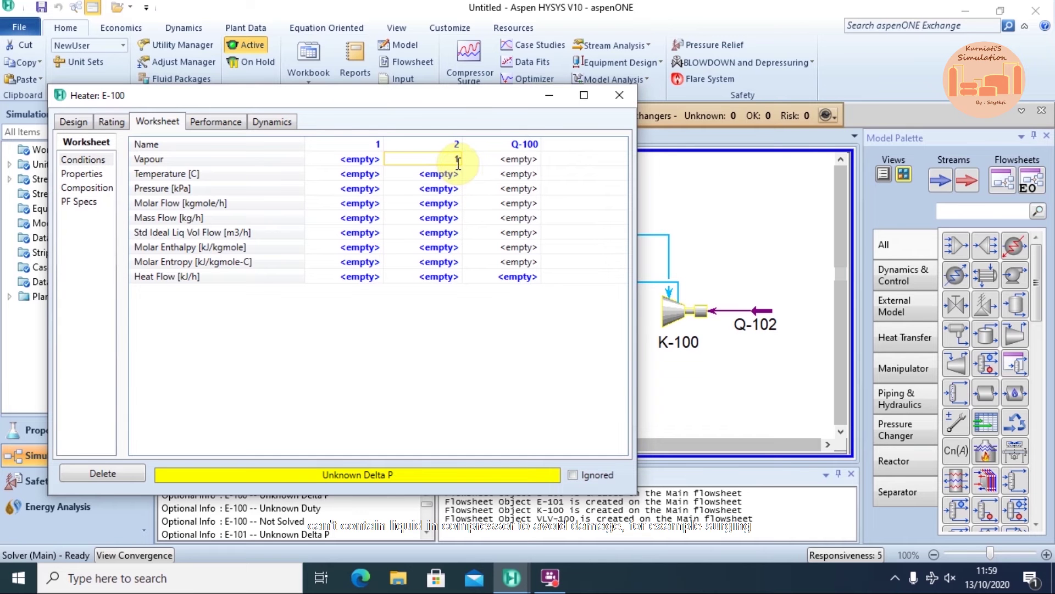
key(Return)
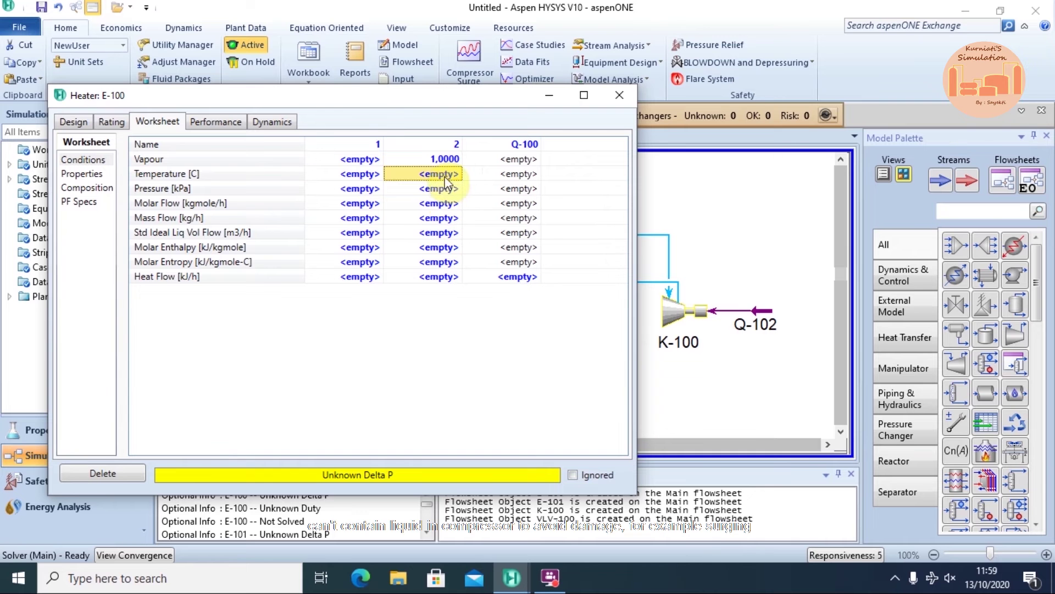
text(-1)
key(Return)
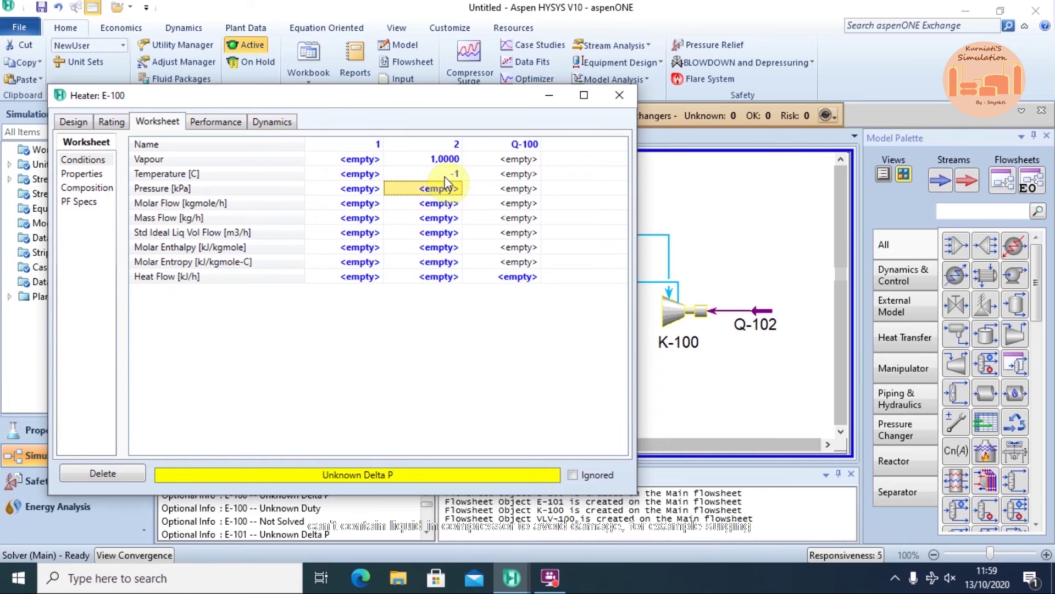
Step: In heater E-100's worksheet, set the perF-C2= mole fraction of stream 1 to 1 and accept the composition
click(72, 190)
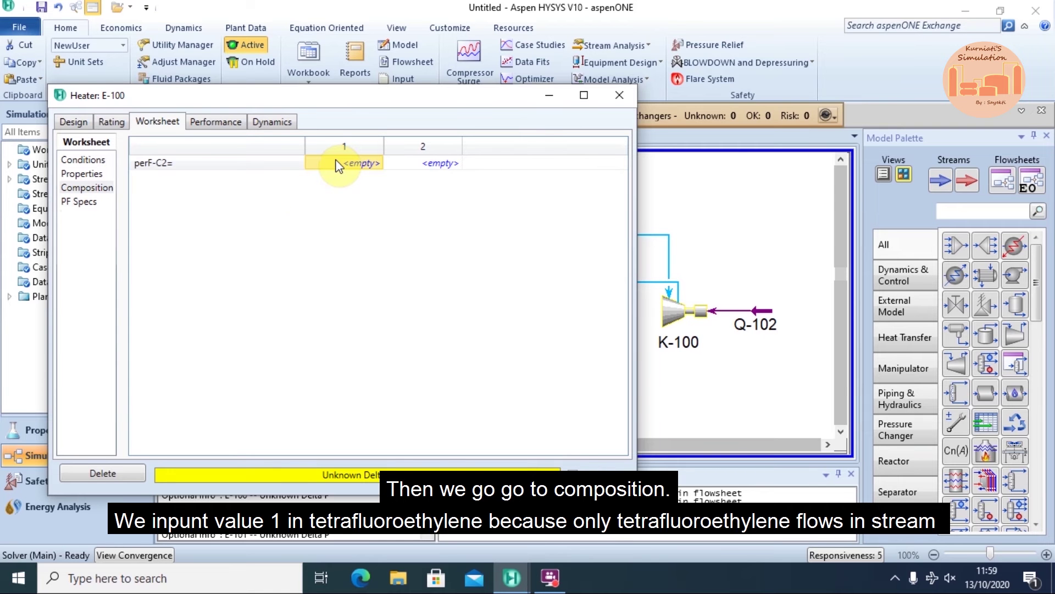
text(1)
key(Return)
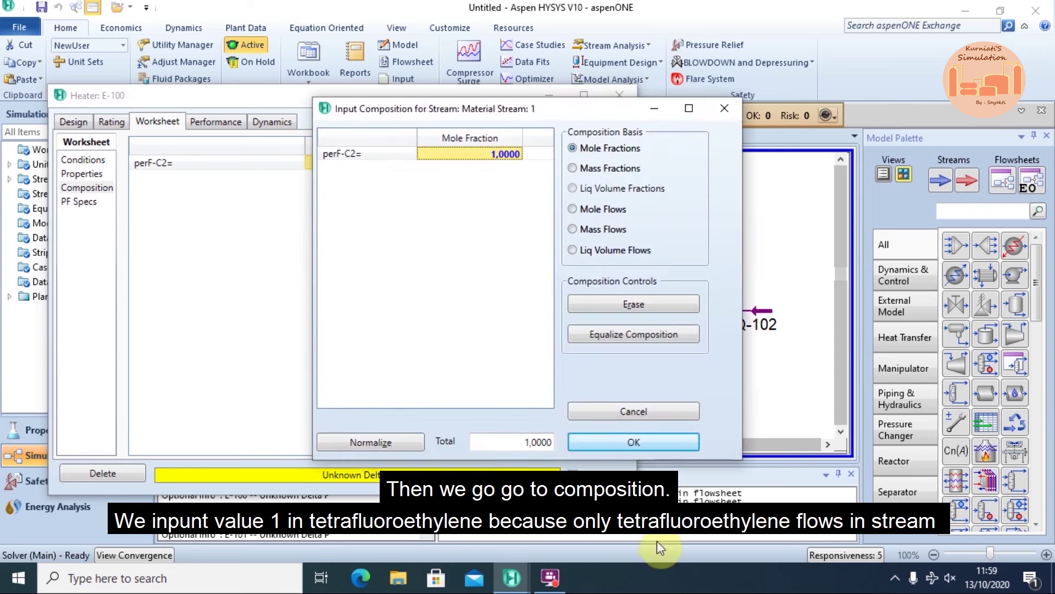
click(630, 438)
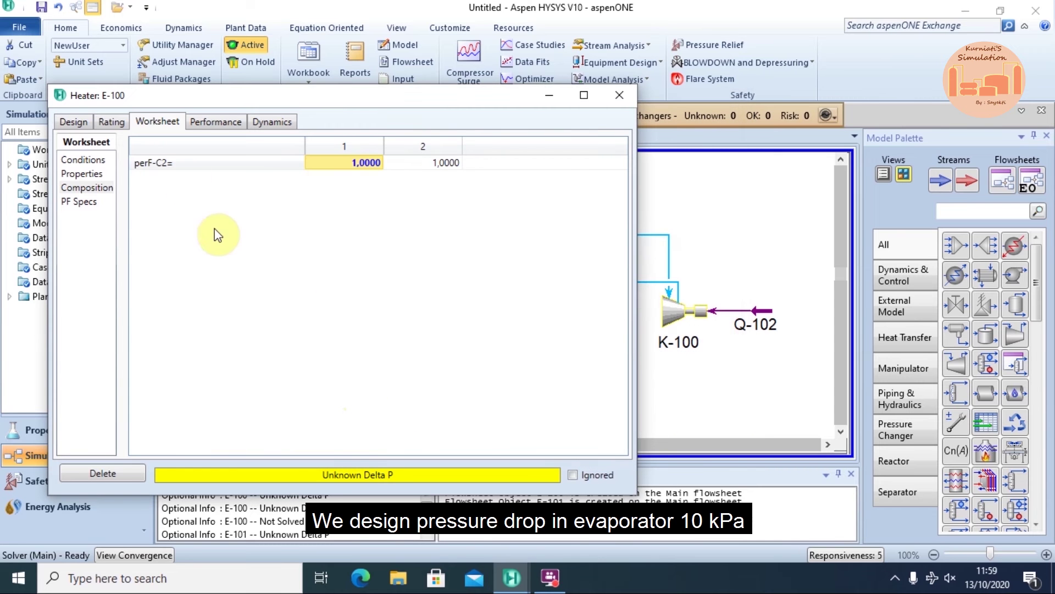
Step: Set the pressure drop (Delta P) of heater E-100 to 10 kPa and close its window
click(87, 121)
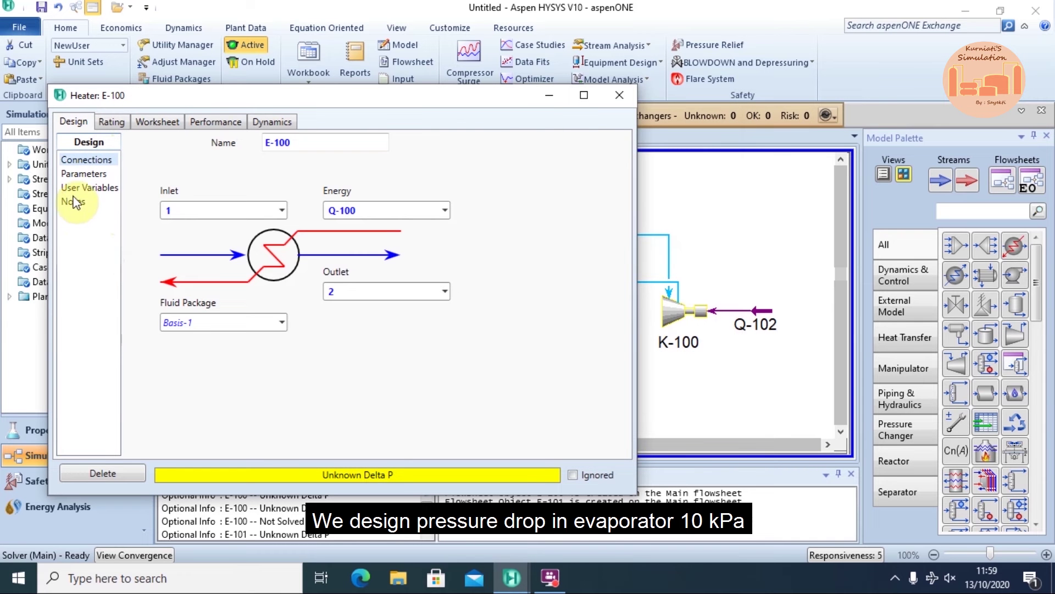
click(82, 174)
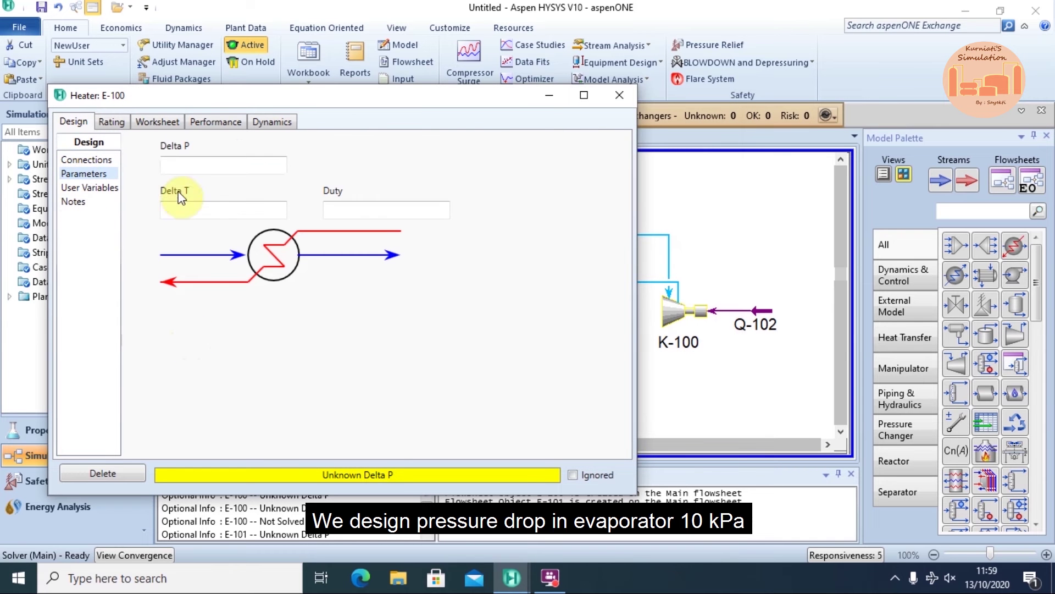
click(183, 171)
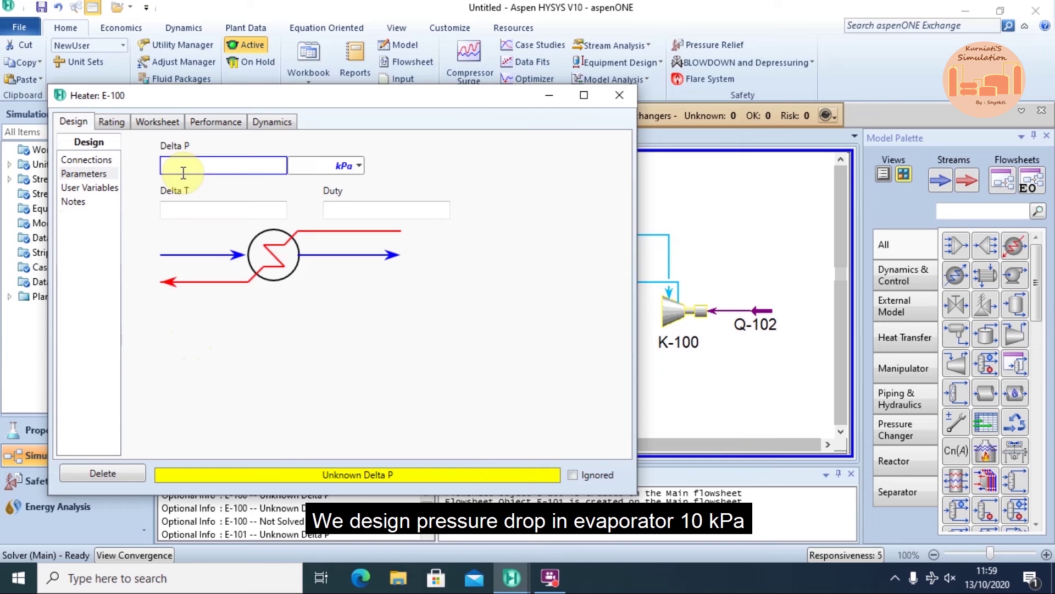
text(10)
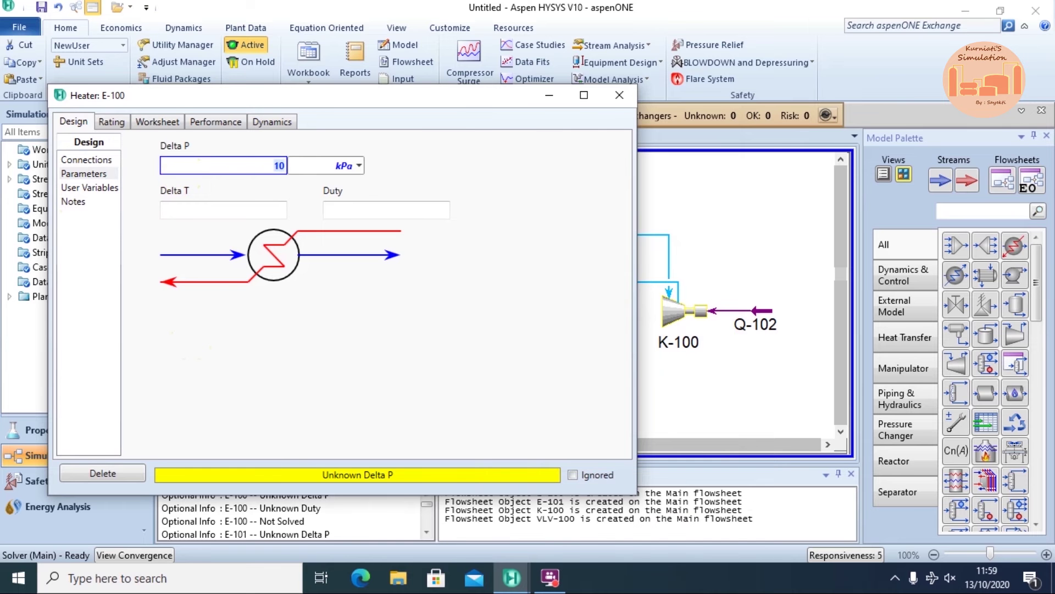
key(Return)
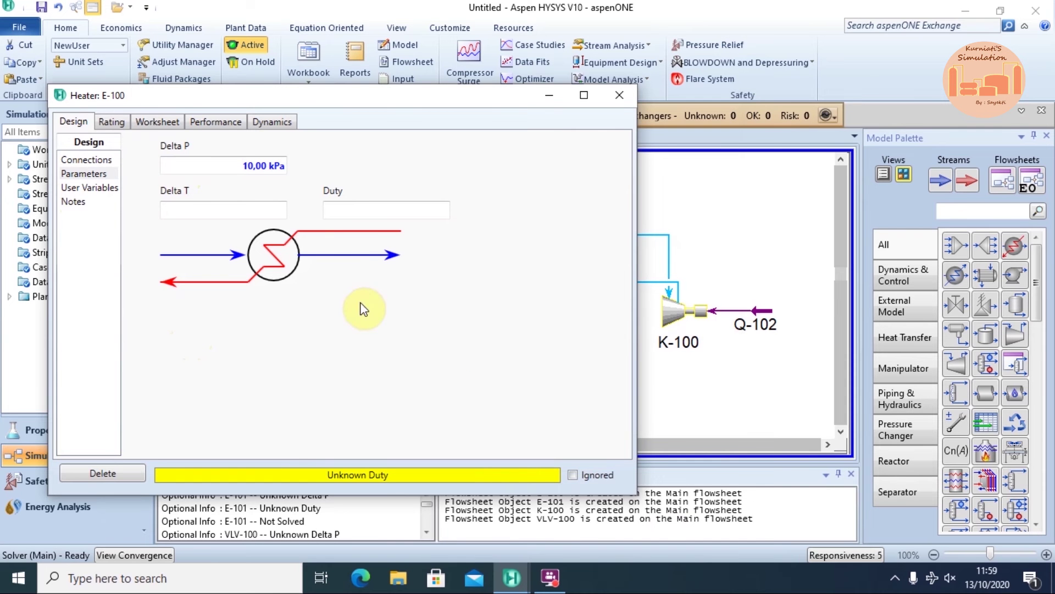
click(619, 95)
Step: Set the adiabatic efficiency of compressor K-100 to 79 and close its window
double_click(675, 313)
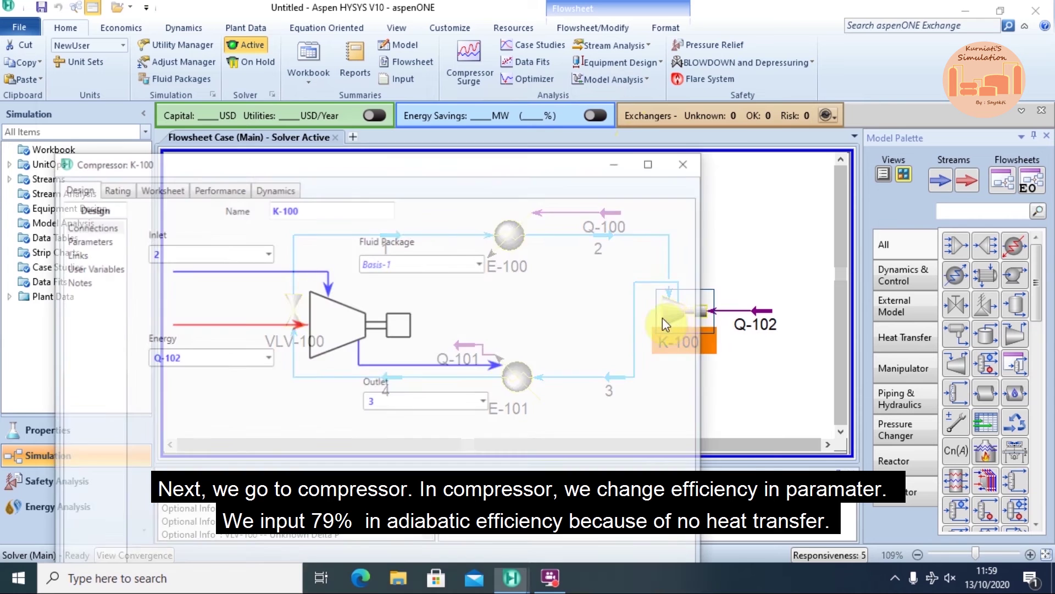
drag(374, 174, 429, 119)
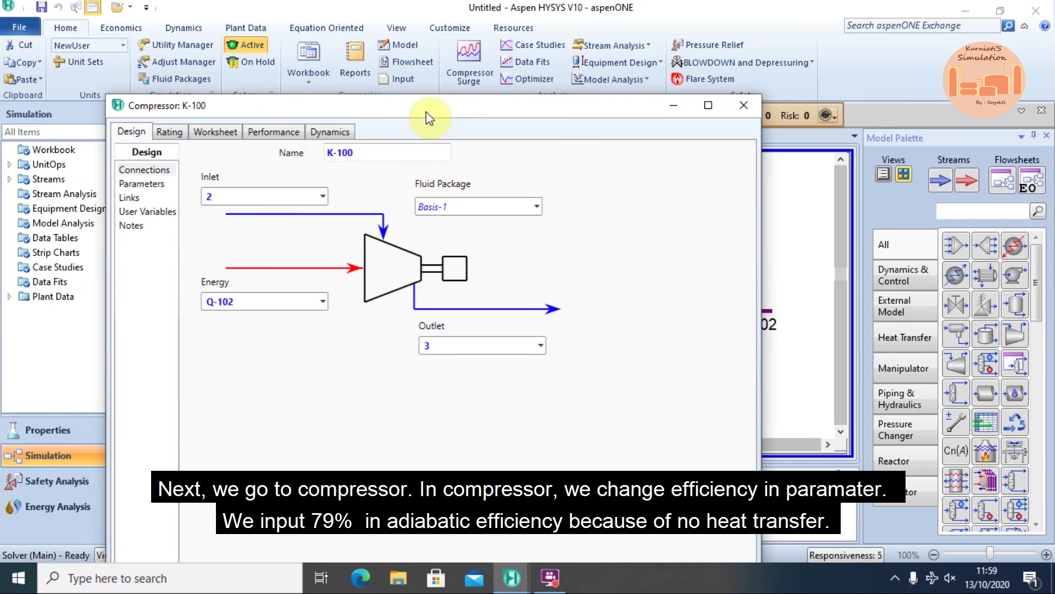
click(154, 186)
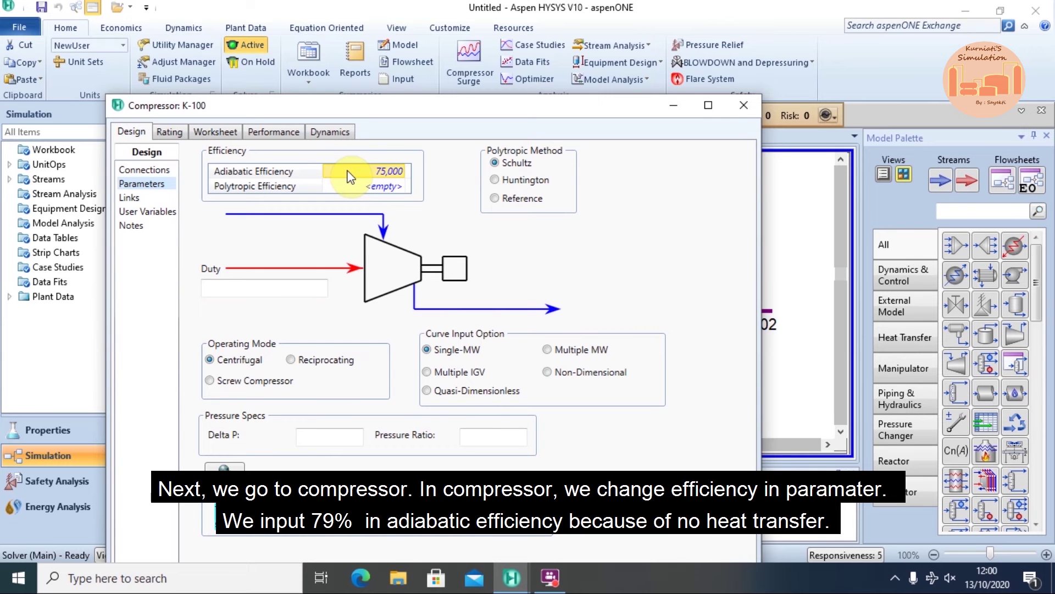
text(79)
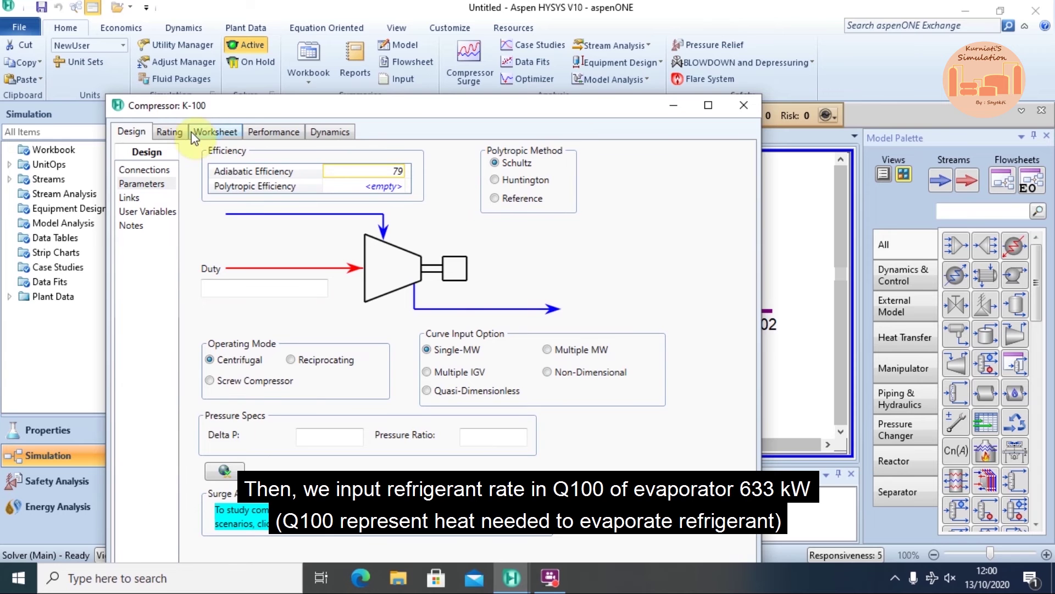
click(744, 105)
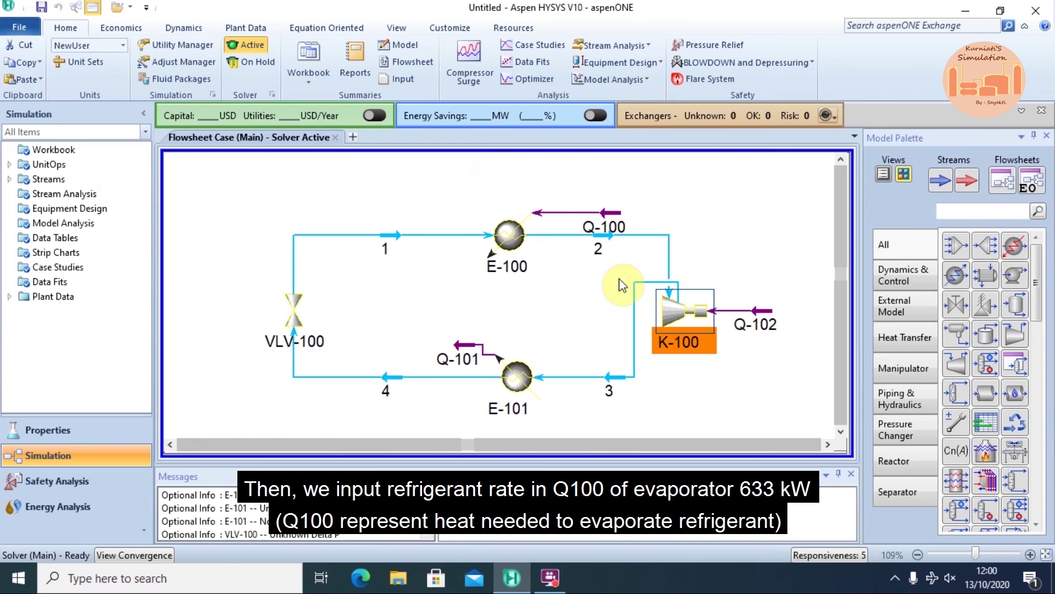
Step: Set the heat flow of energy stream Q-100 to 633 kW and close its window
double_click(606, 212)
click(269, 272)
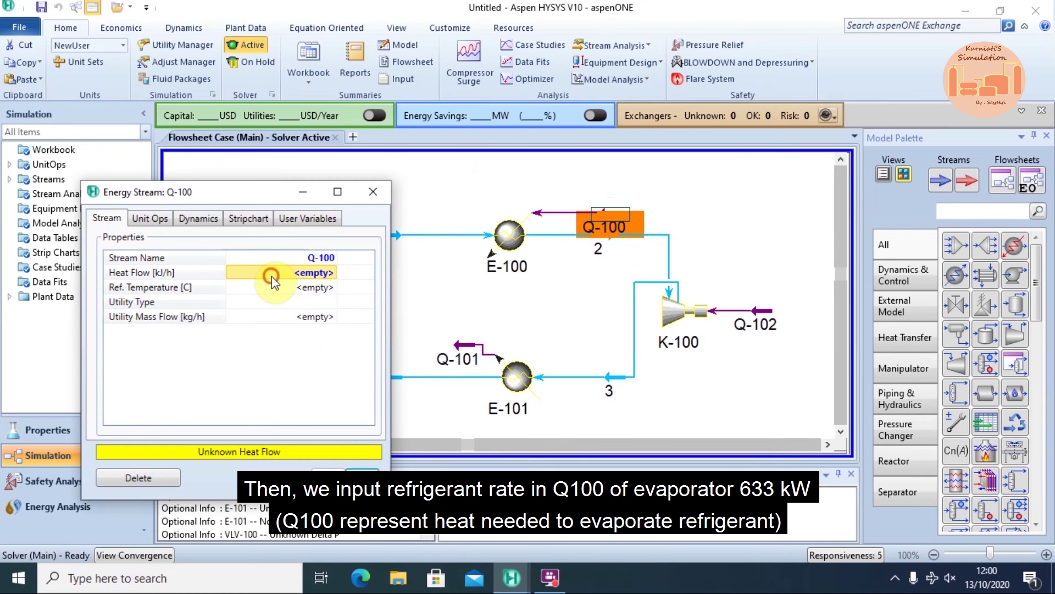
text(633)
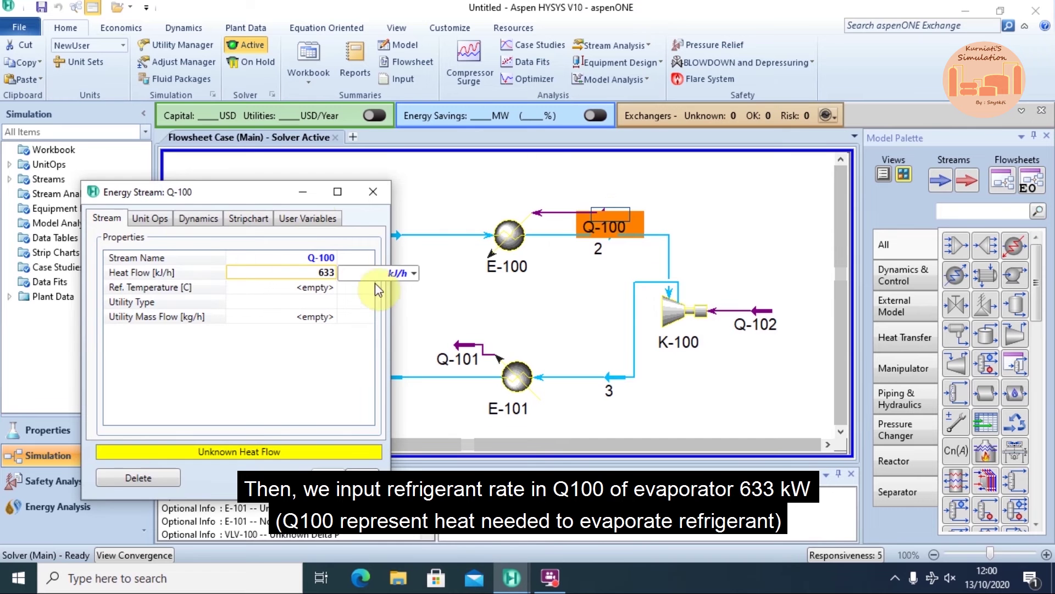
click(414, 273)
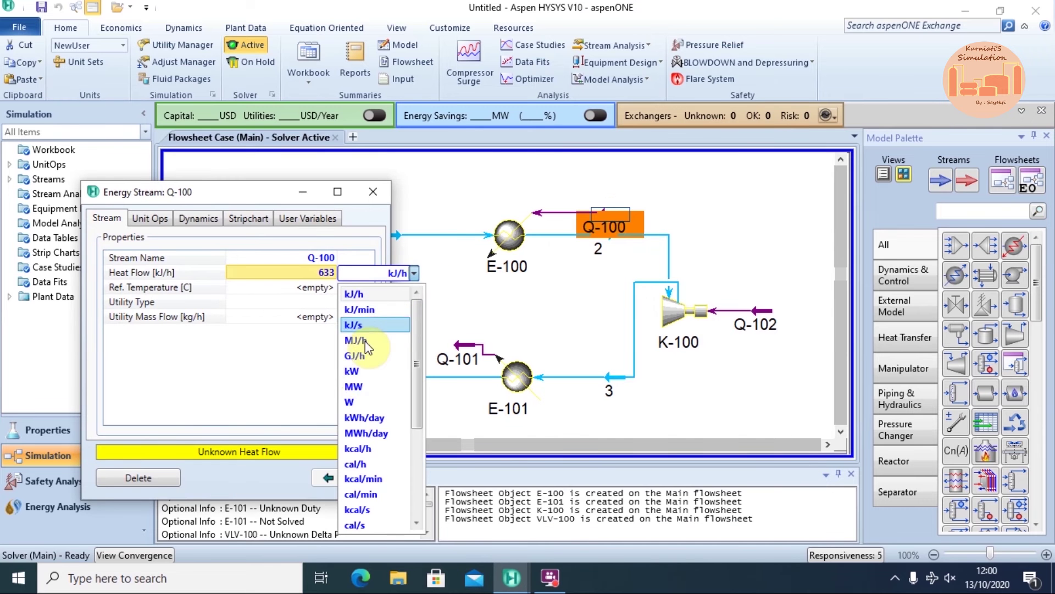
click(352, 371)
click(396, 193)
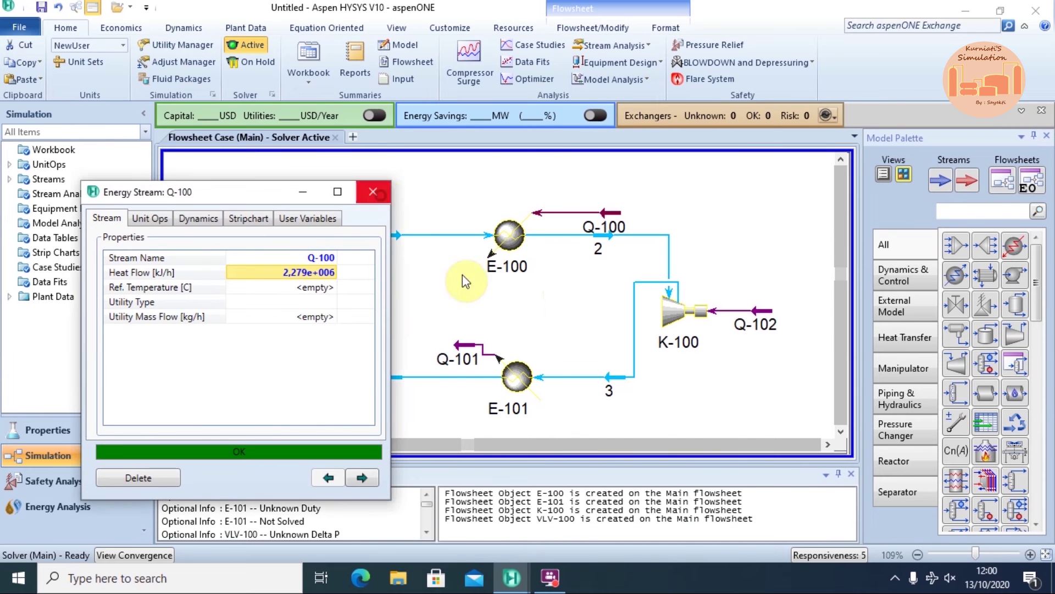
Step: Set the pressure drop (Delta P) of cooler E-101 to 10 kPa
double_click(522, 374)
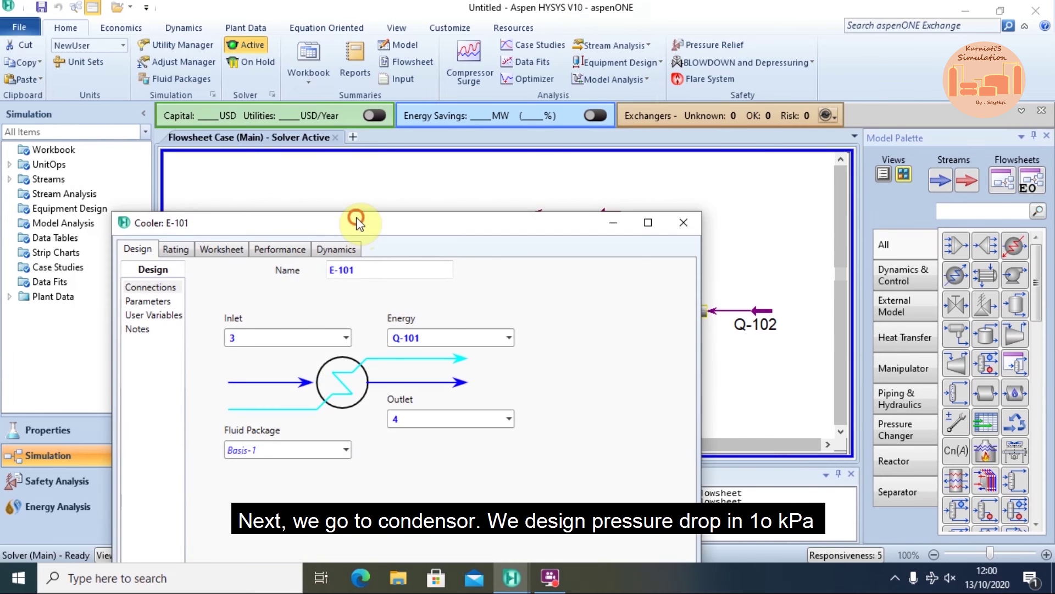
drag(353, 220, 371, 115)
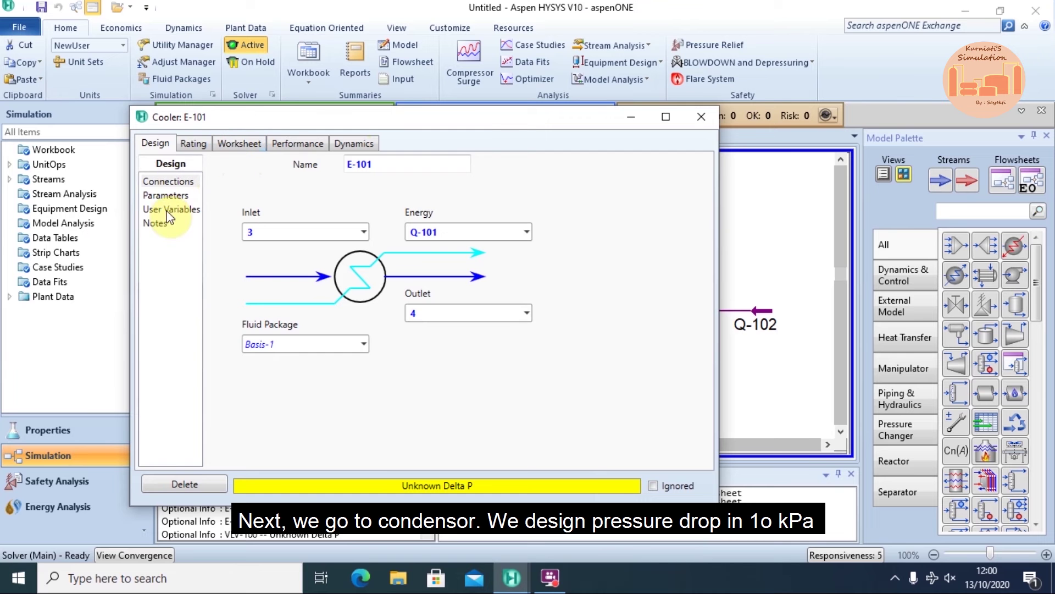
click(168, 196)
click(295, 189)
text(1)
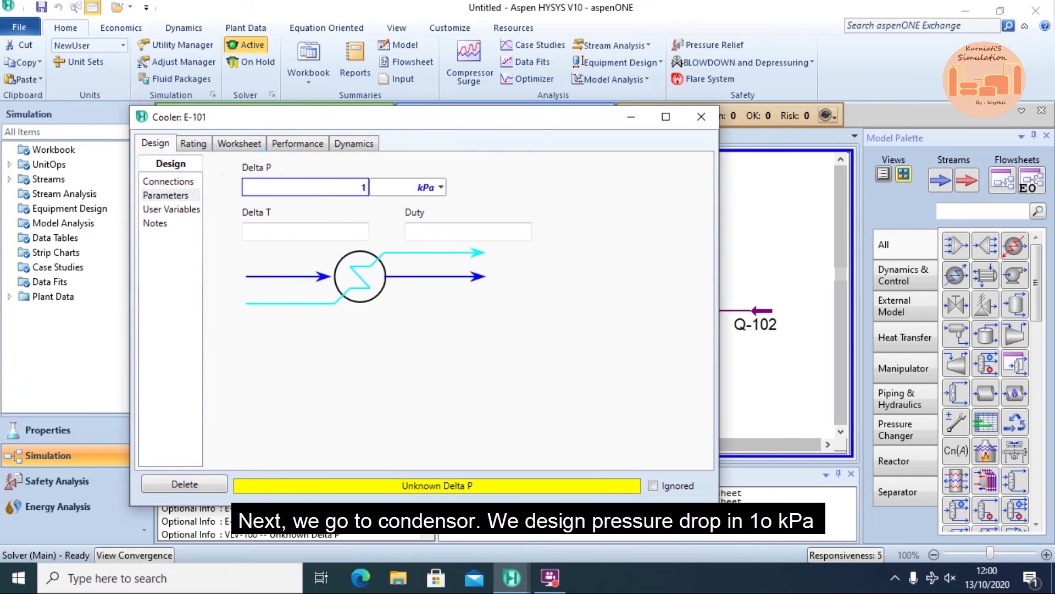
text(0)
key(Return)
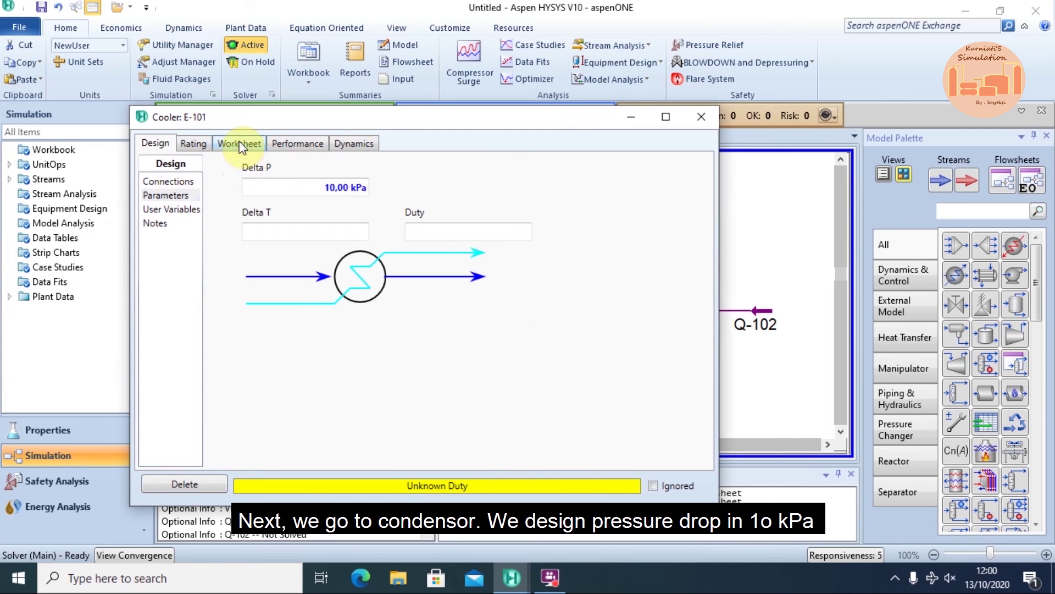
Step: In cooler E-101's worksheet, set stream 4's temperature to 27 °C and vapour fraction to 0, and close the window
click(239, 143)
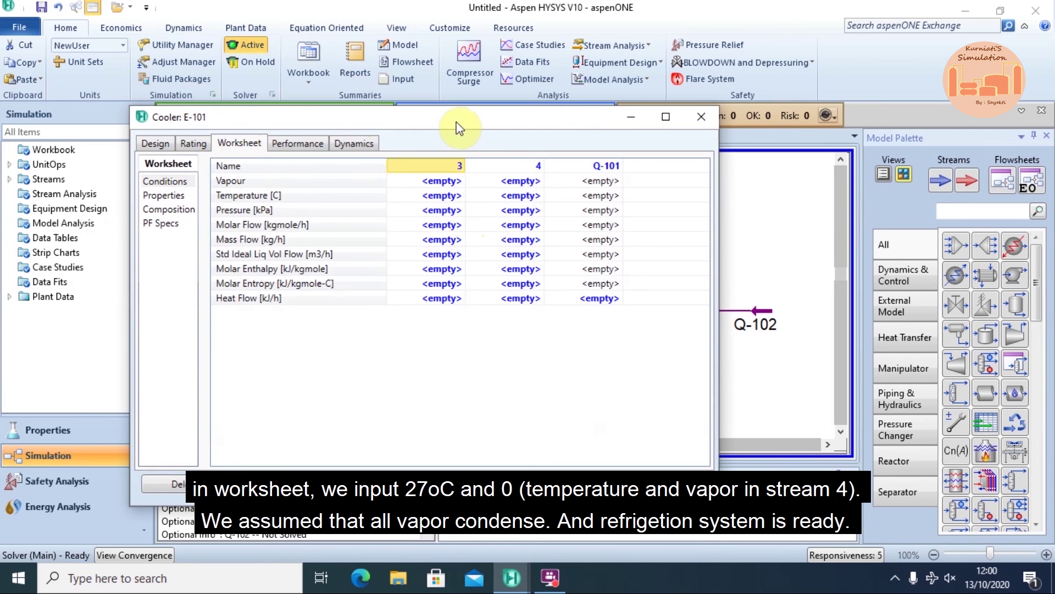
drag(482, 117, 537, 97)
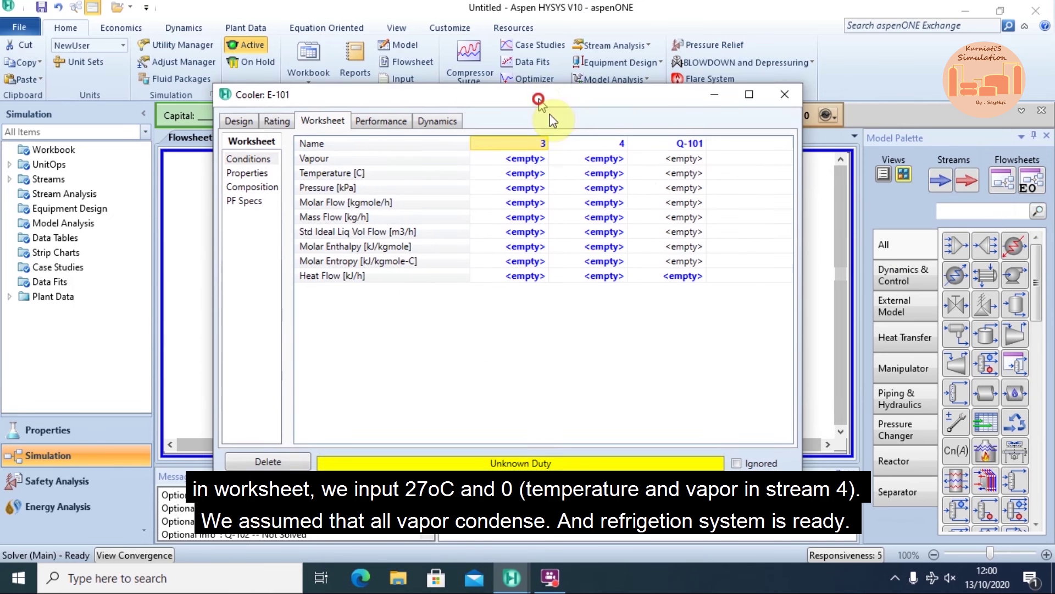
click(610, 177)
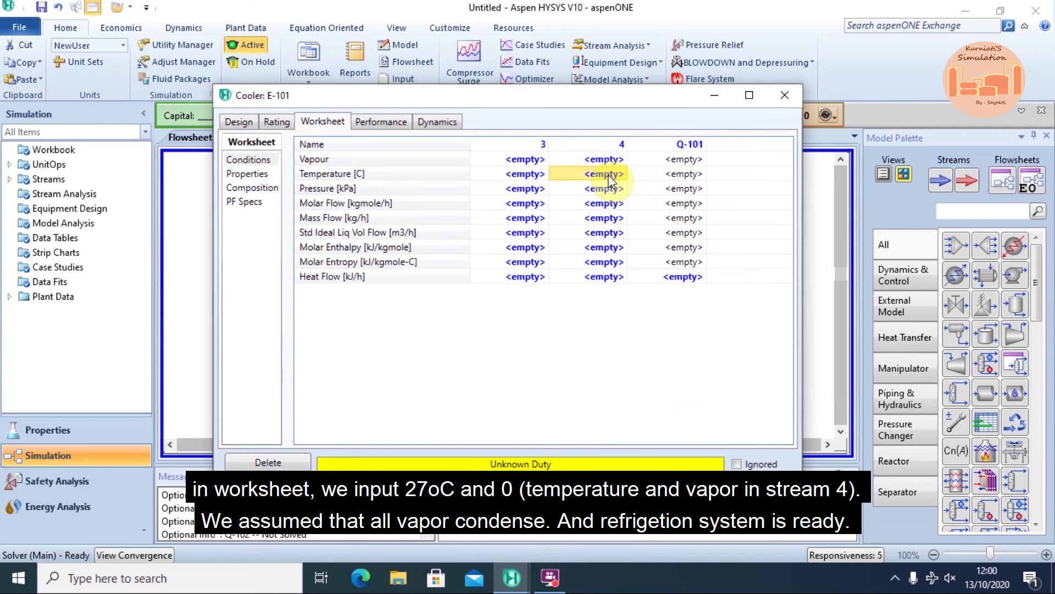
text(27)
key(Return)
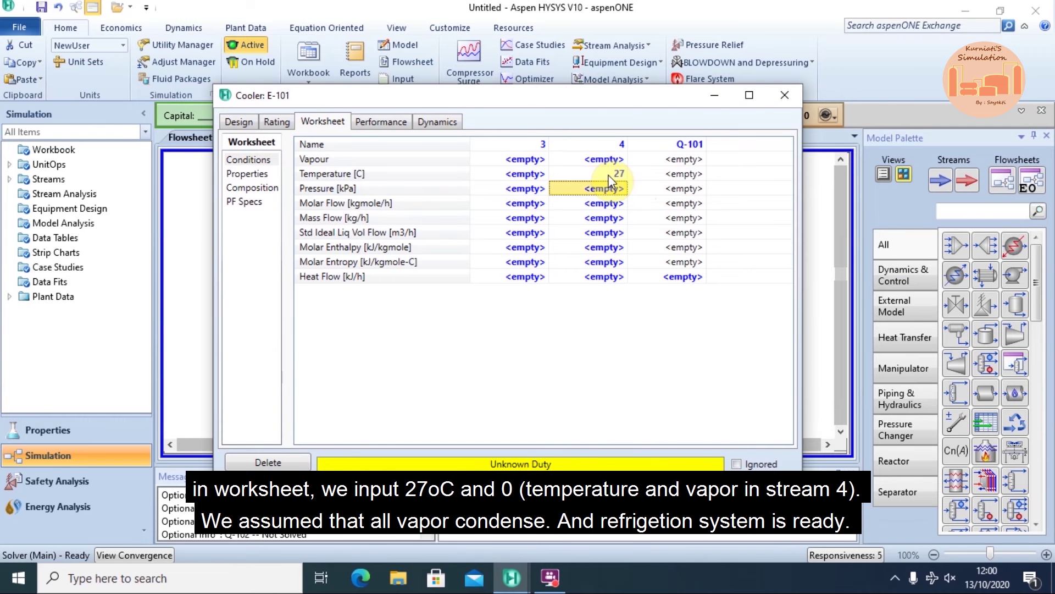
mouse_move(548, 95)
mouse_down()
mouse_move(559, 214)
mouse_move(545, 97)
mouse_up()
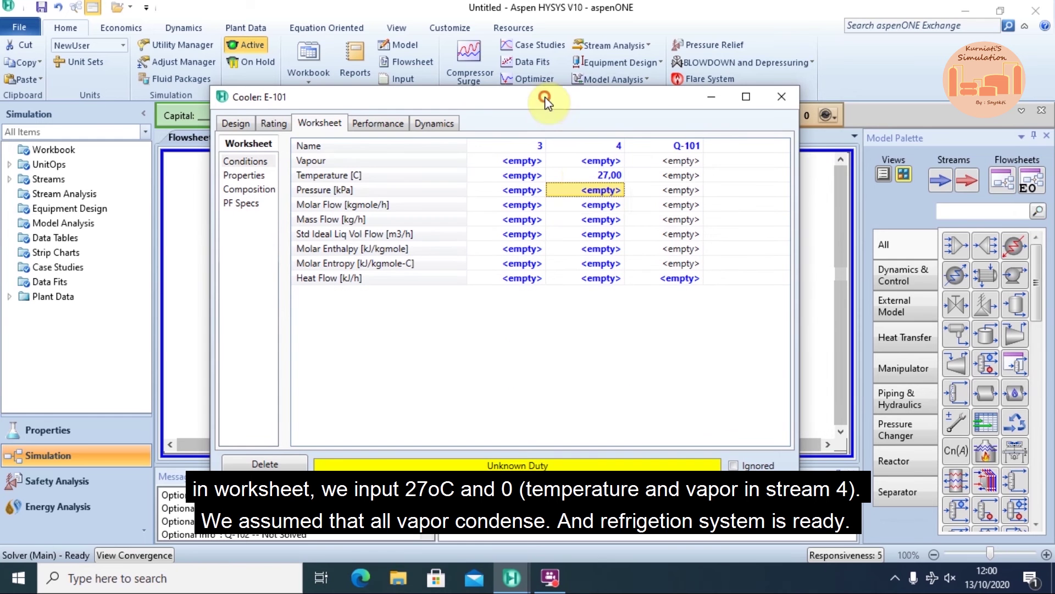
click(585, 159)
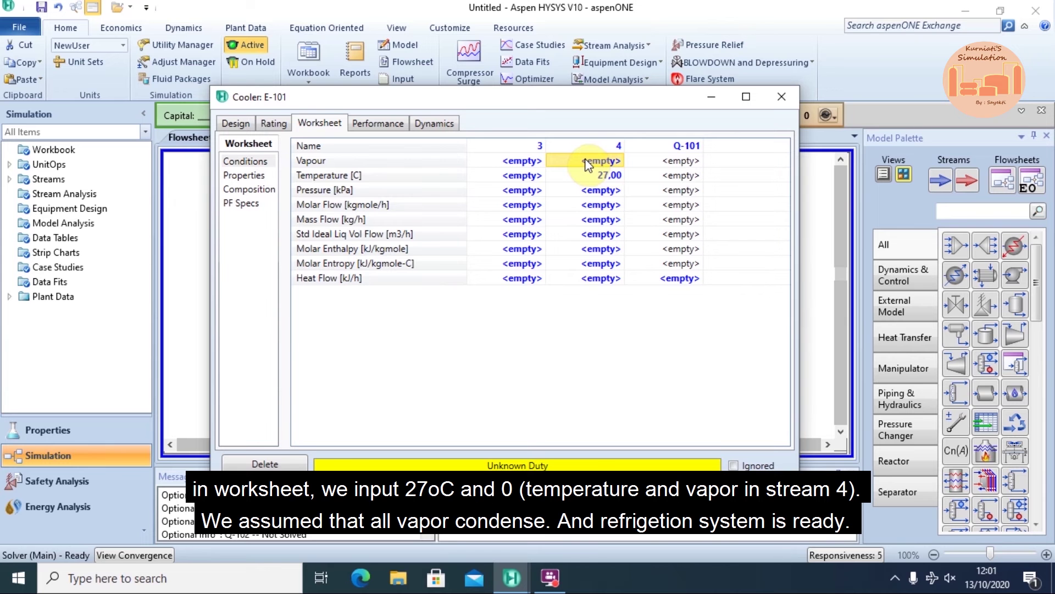
text(0)
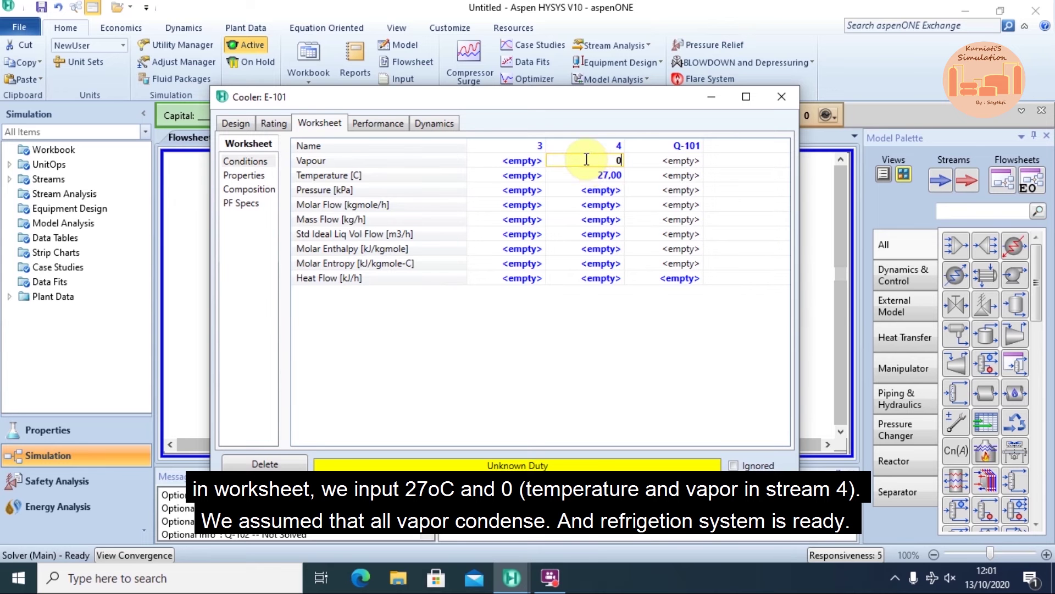
key(Return)
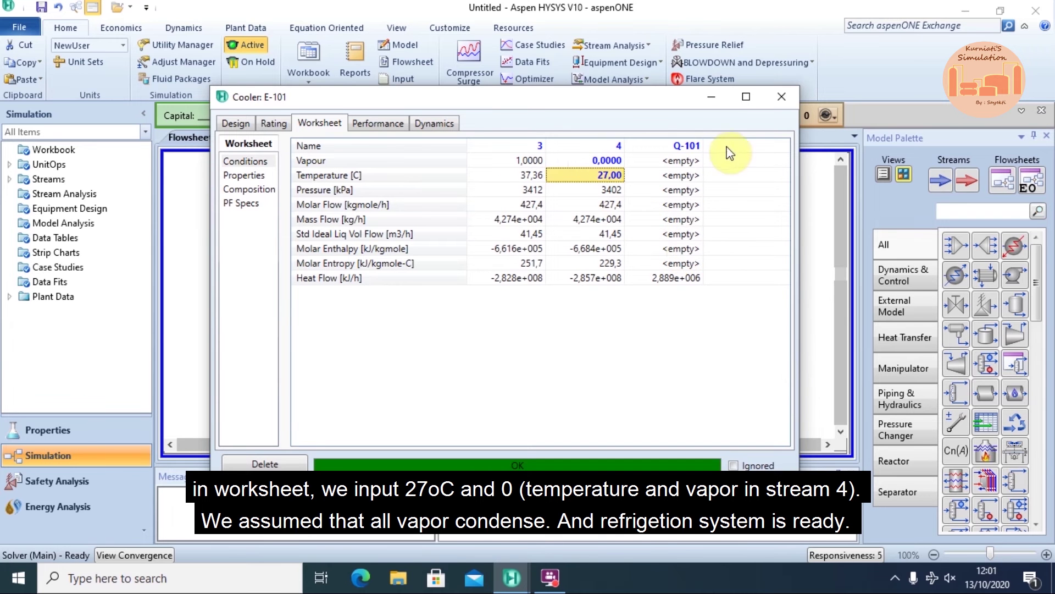
click(769, 104)
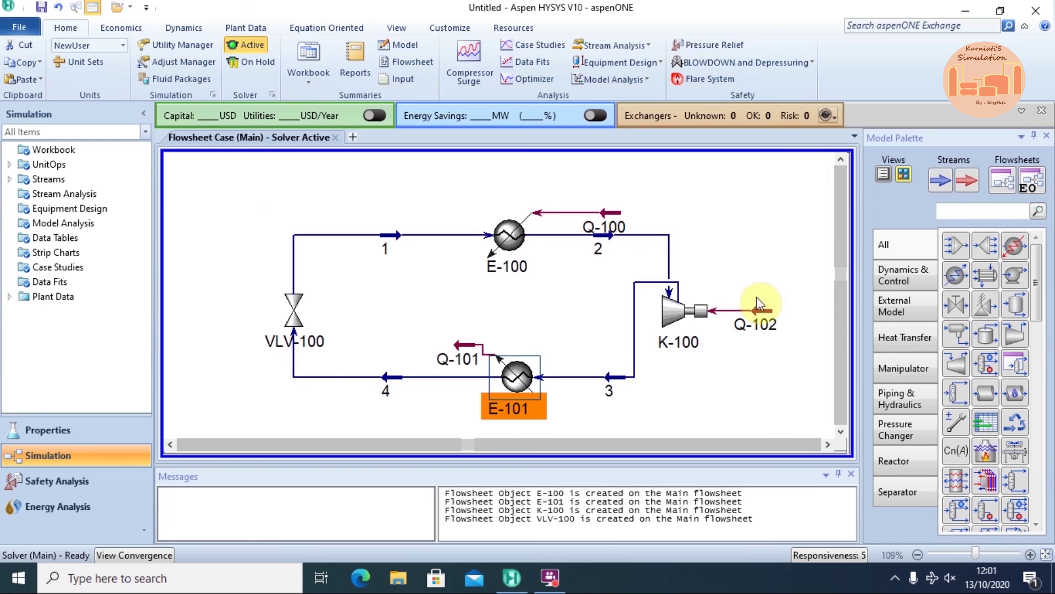
Step: Shift the stream 2 arrow slightly toward the compressor and move energy stream Q-100 up and away from it
click(632, 235)
mouse_move(634, 237)
mouse_down()
mouse_move(602, 212)
mouse_move(620, 240)
mouse_up()
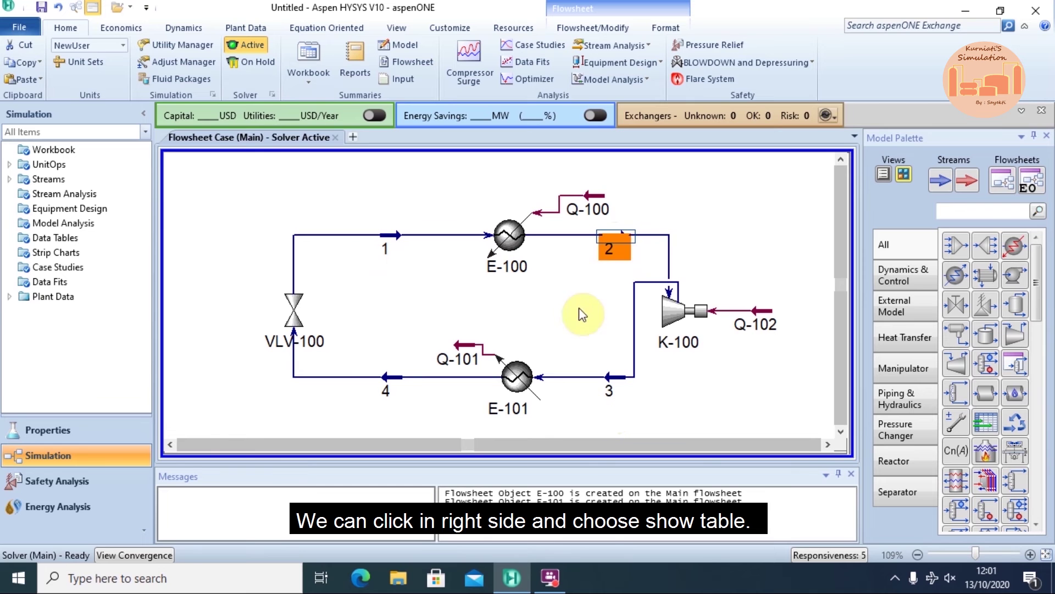
click(677, 218)
Step: Show the property table of stream 2 on the flowsheet and place it above compressor K-100
right_click(622, 241)
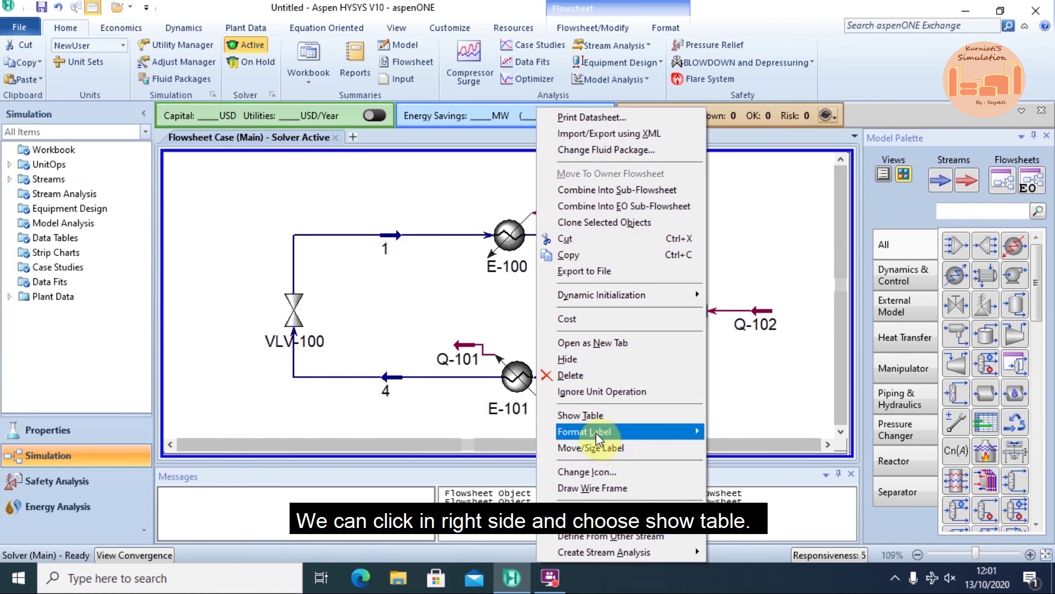
click(583, 415)
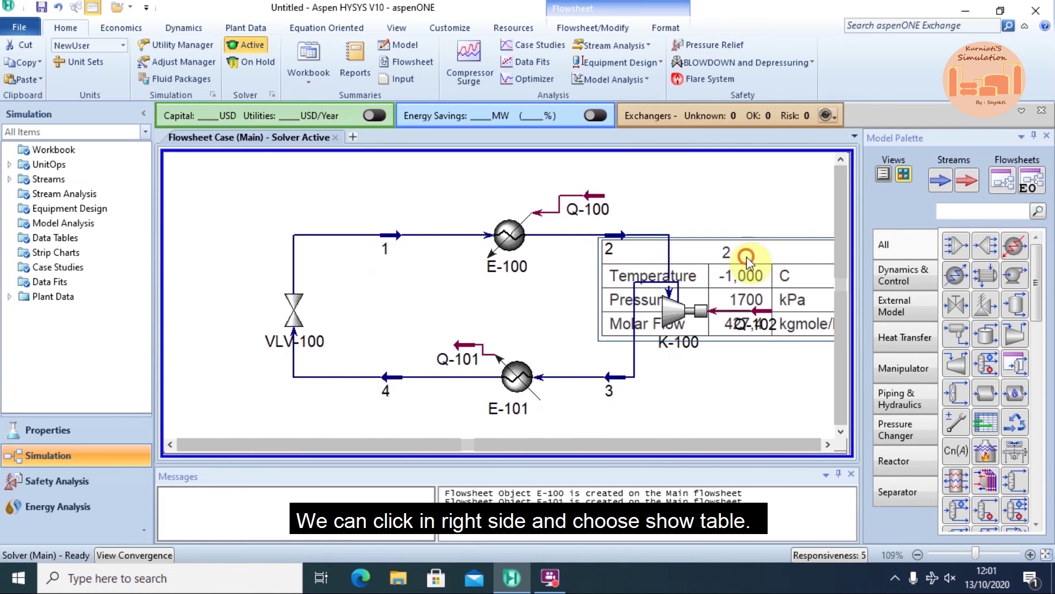
drag(747, 256, 795, 147)
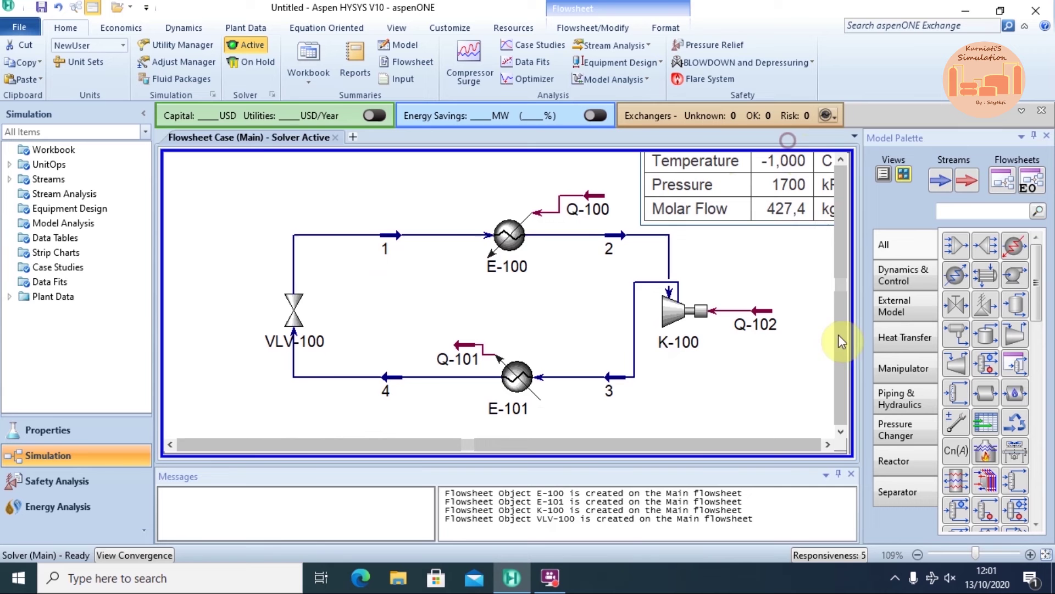
click(827, 444)
click(847, 161)
click(846, 160)
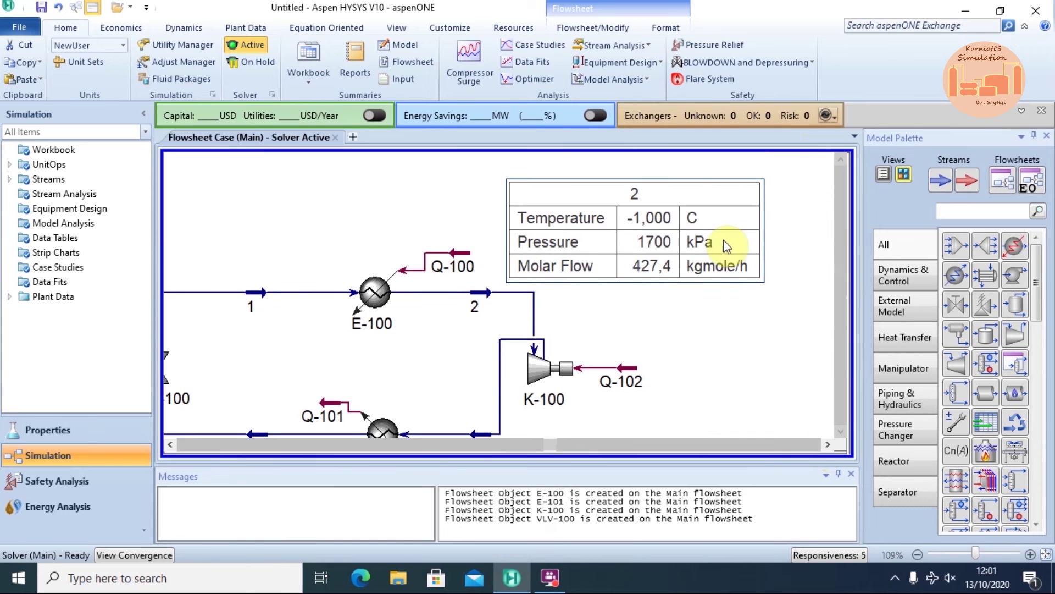
Step: Open the settings of stream 2's flowsheet table and remove the Molar Flow variable from it
right_click(572, 265)
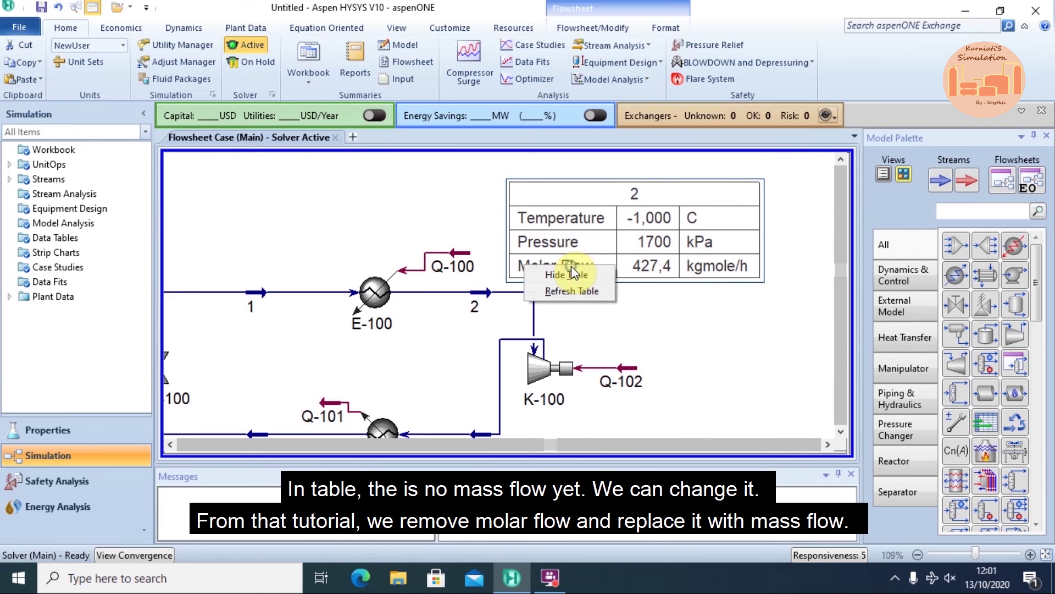
click(521, 220)
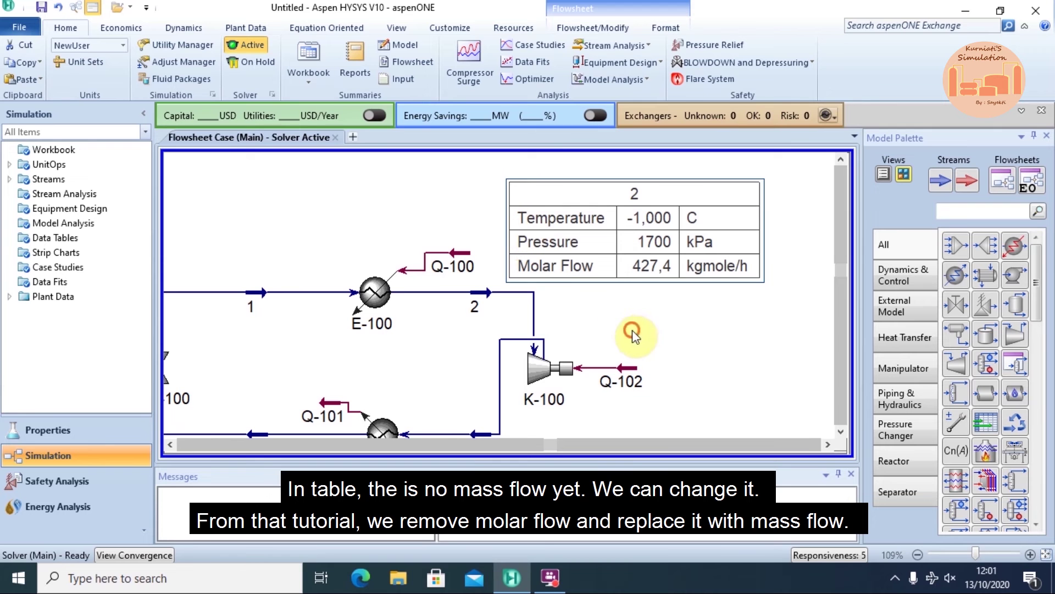
right_click(592, 266)
click(525, 264)
double_click(526, 264)
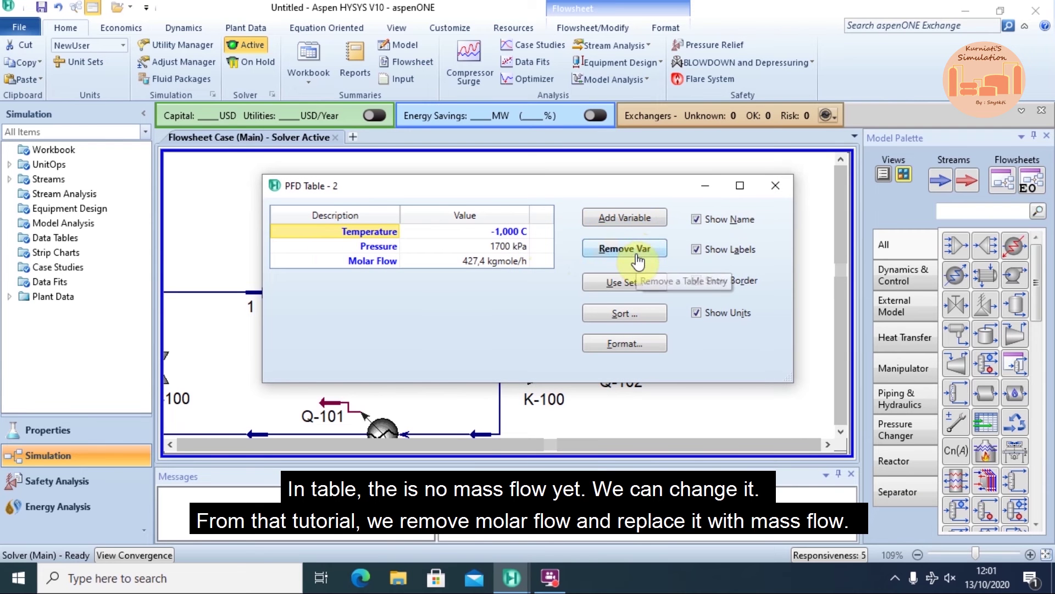
click(371, 261)
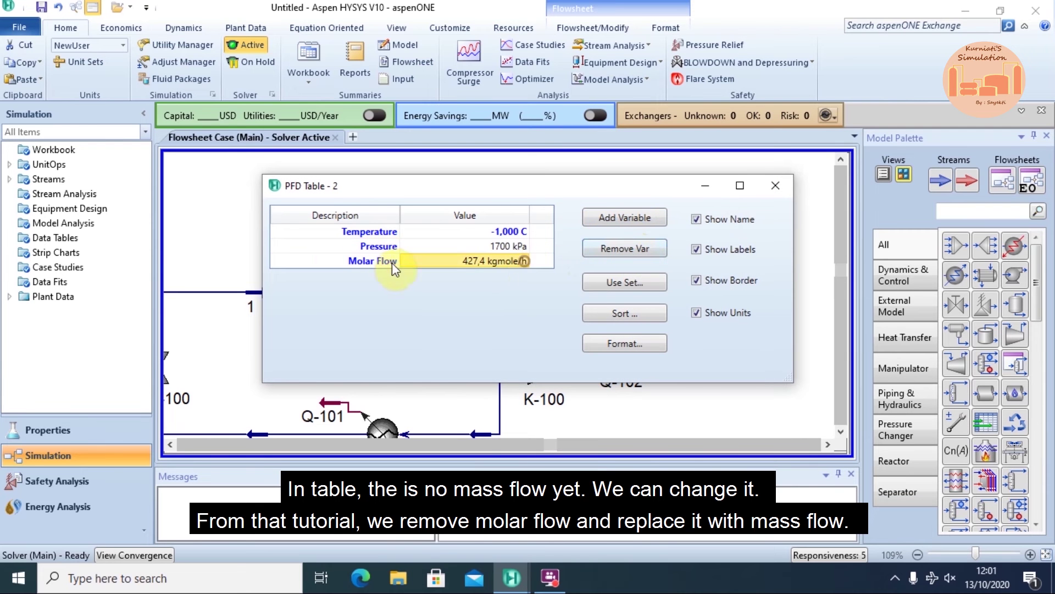
click(638, 246)
Step: Add the Mass Flow variable to stream 2's flowsheet table and close the table settings
click(621, 220)
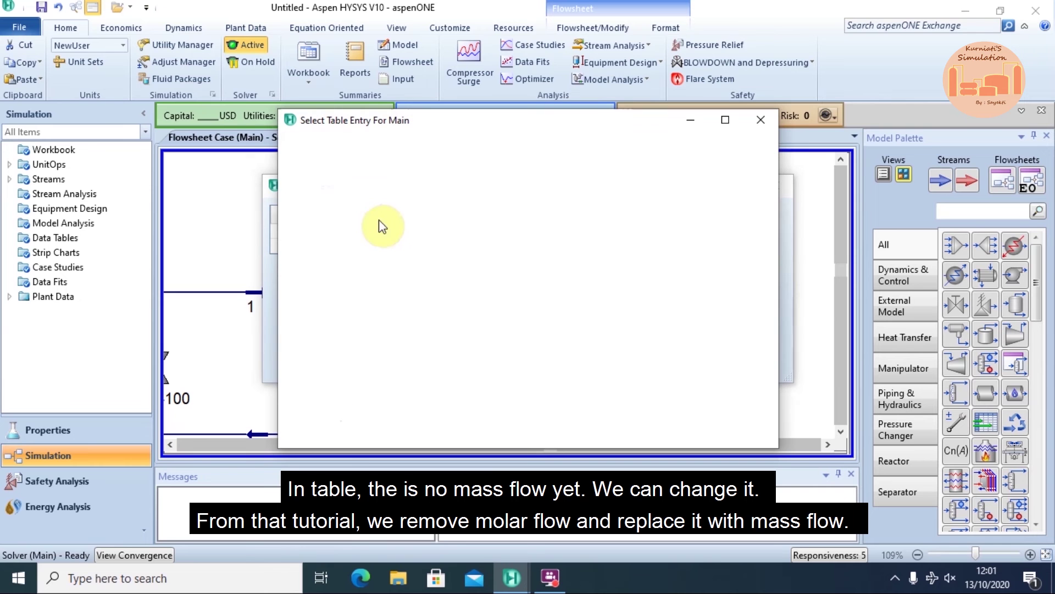
click(456, 149)
text(ma)
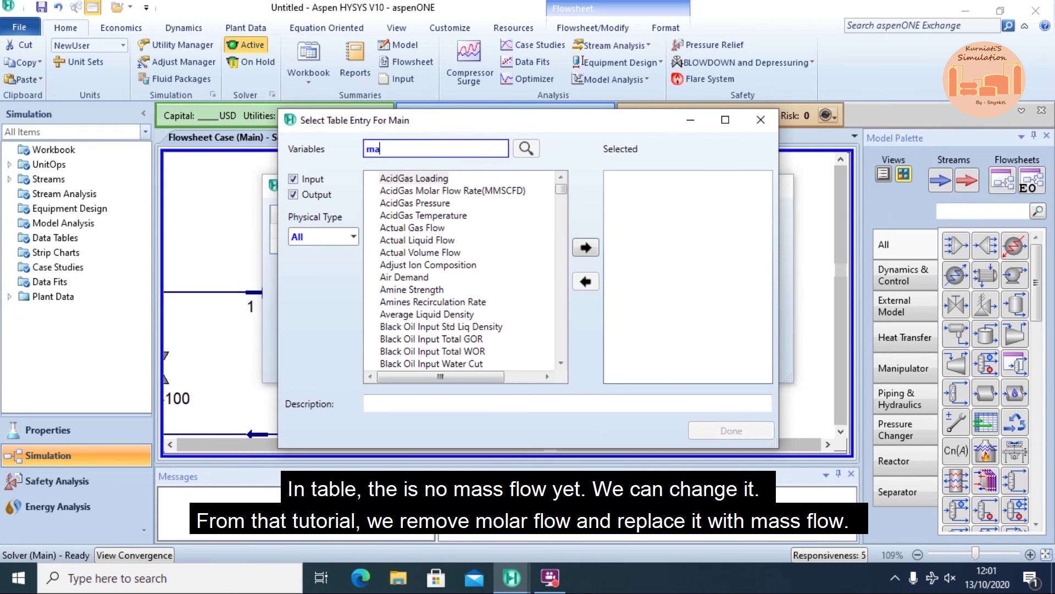
text(ss)
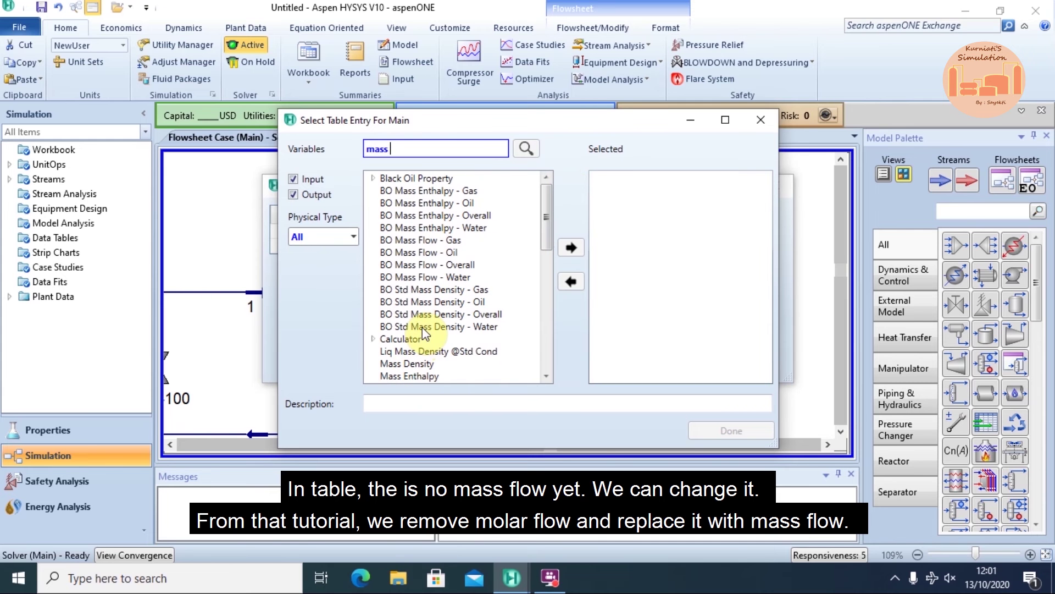
text( flow)
click(412, 240)
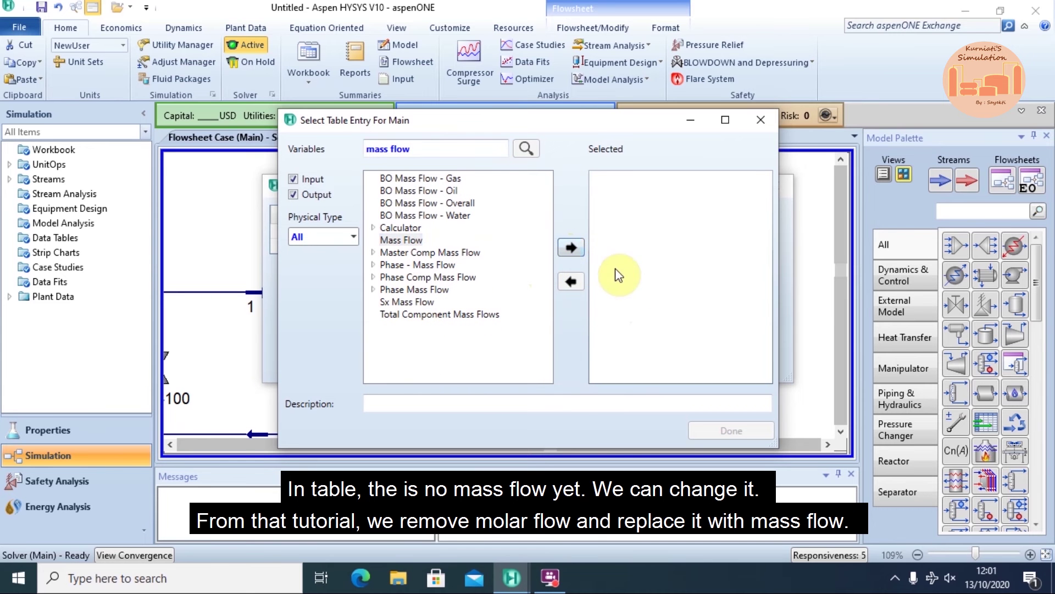
click(571, 248)
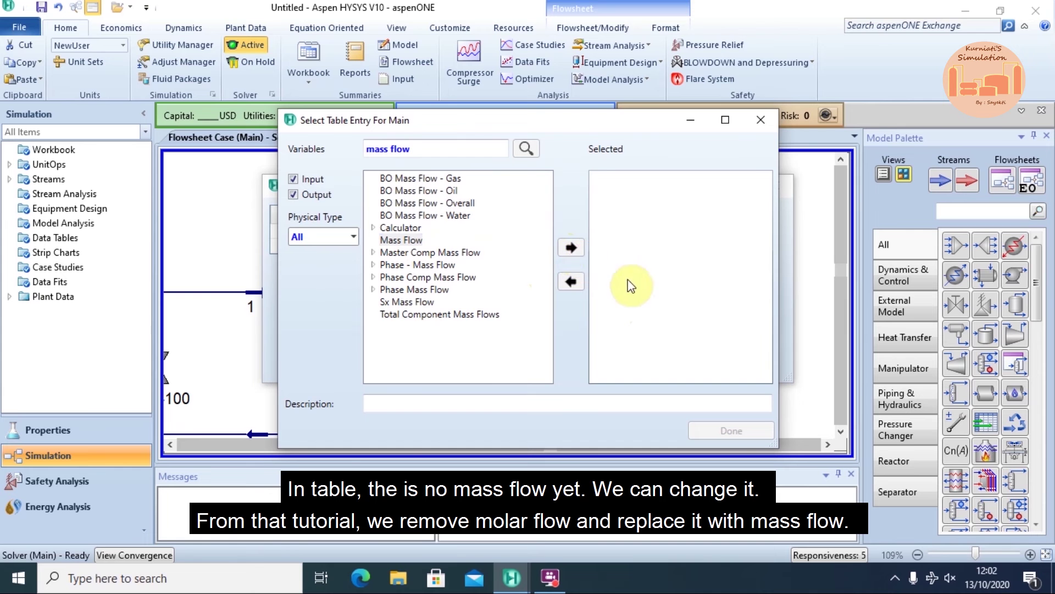
click(613, 179)
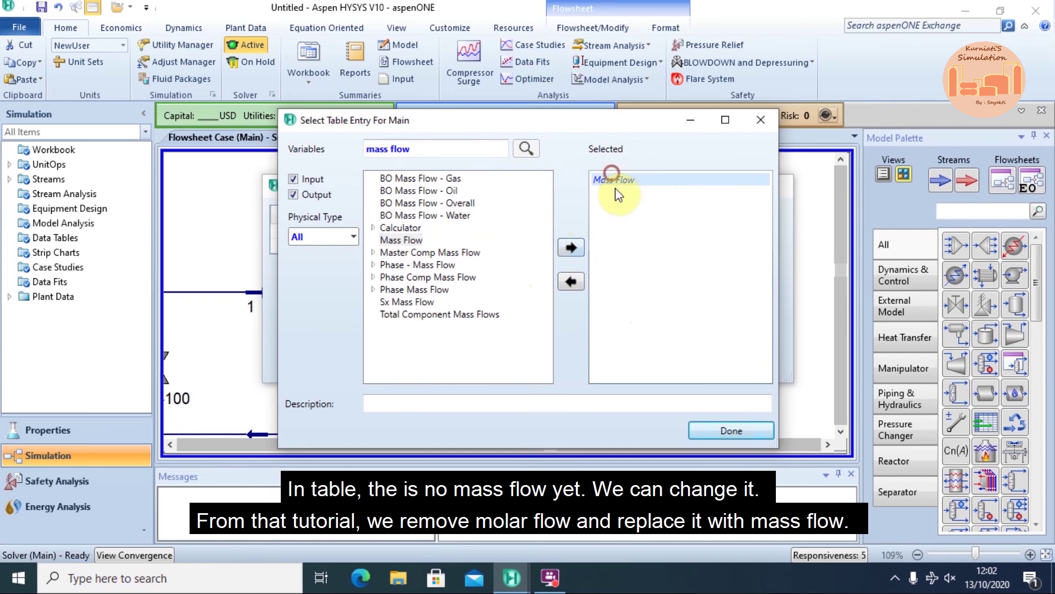
click(732, 432)
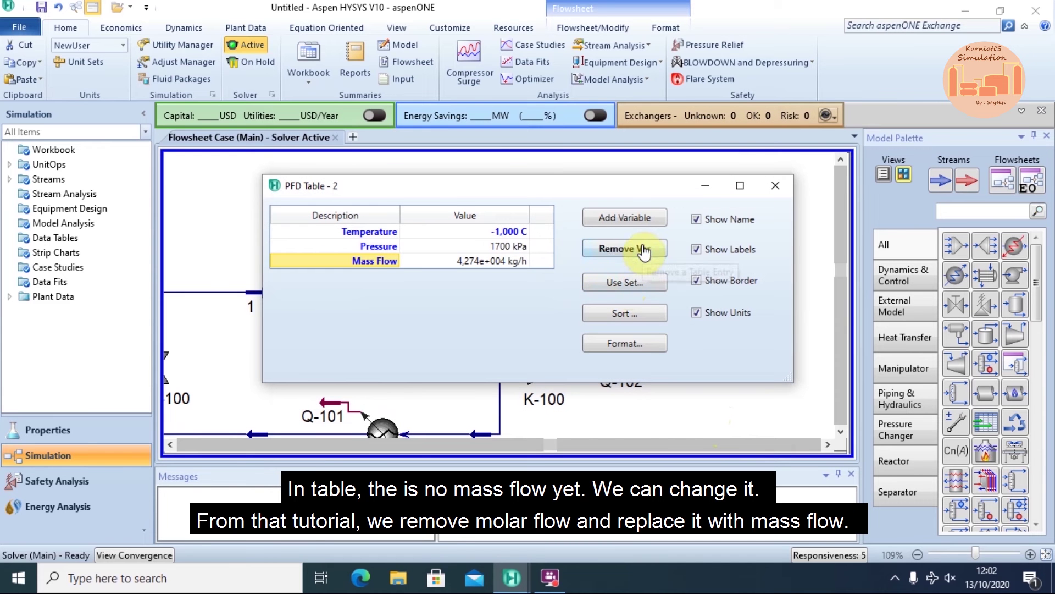
click(776, 185)
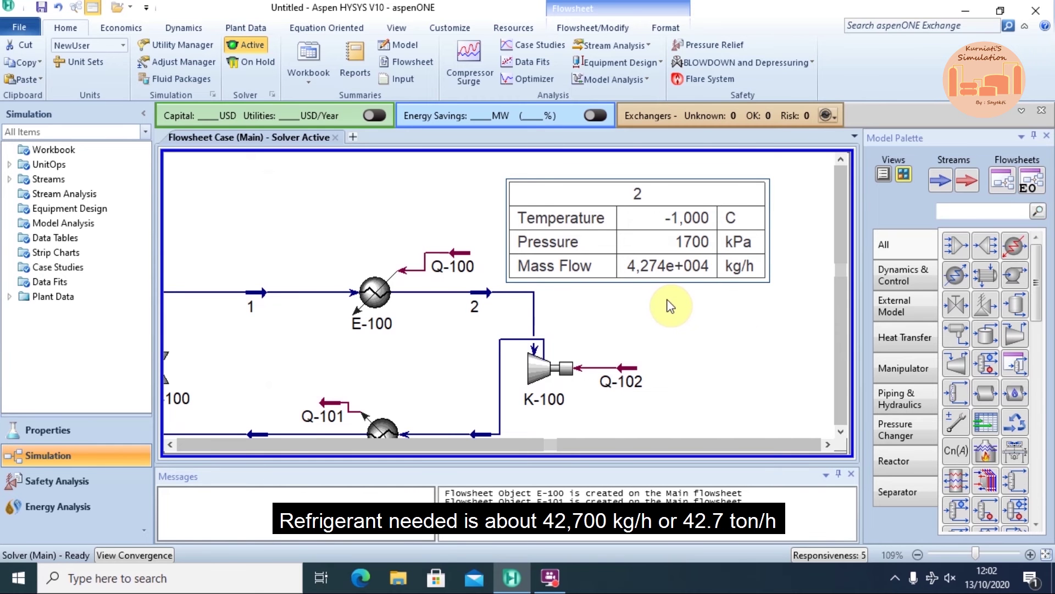
Step: Show the property table of energy stream Q-102 on the flowsheet and place it just below the stream's label
click(840, 432)
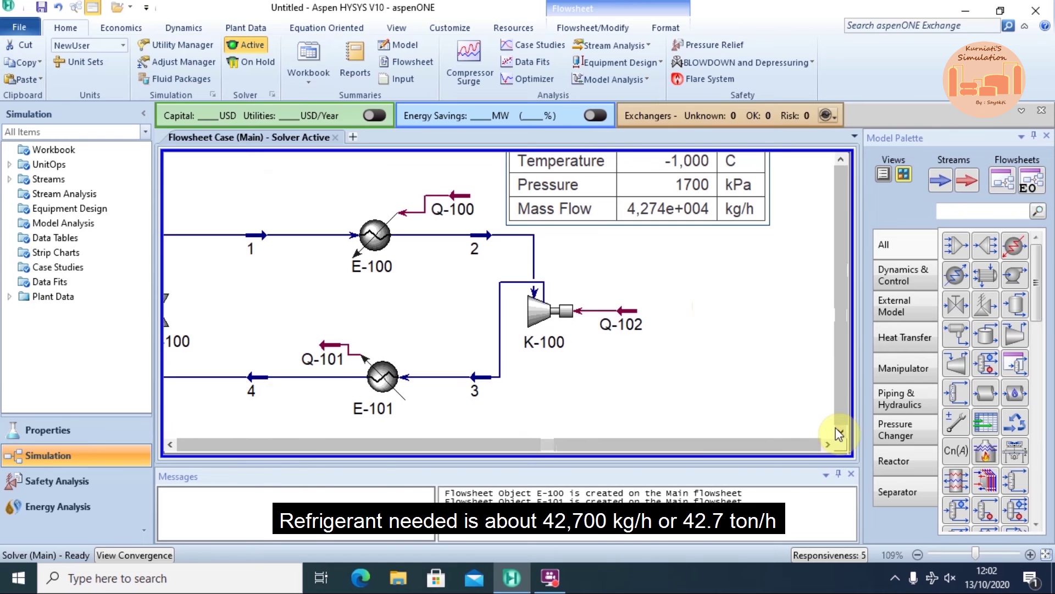
click(619, 311)
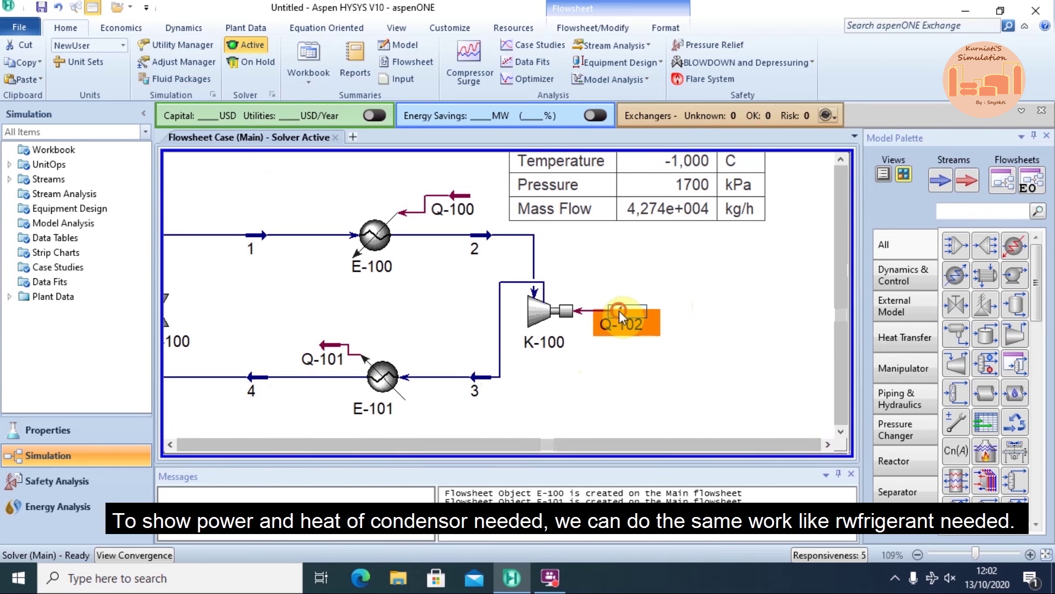
right_click(619, 312)
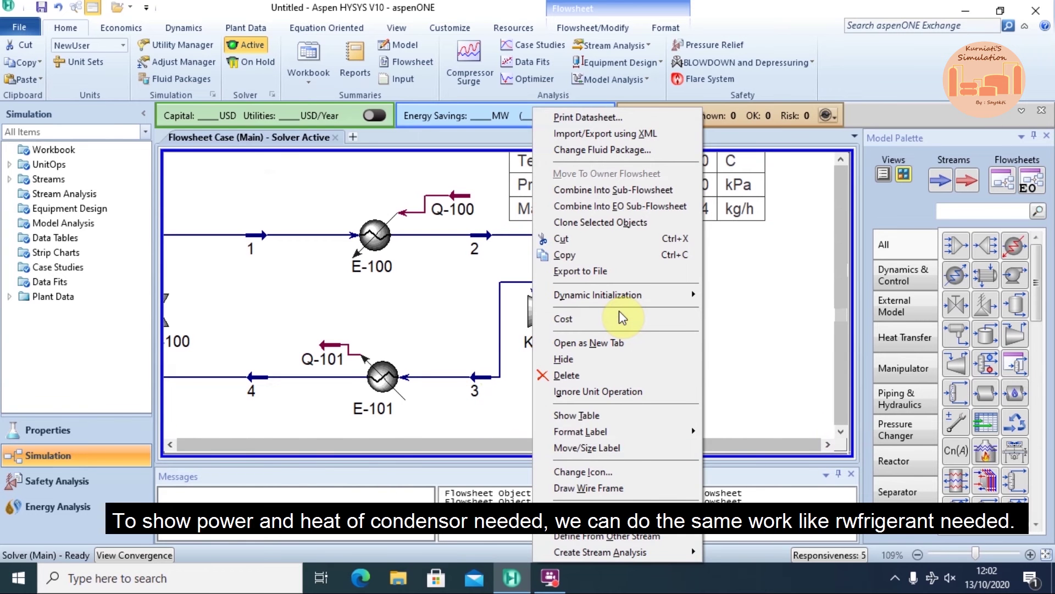
click(594, 415)
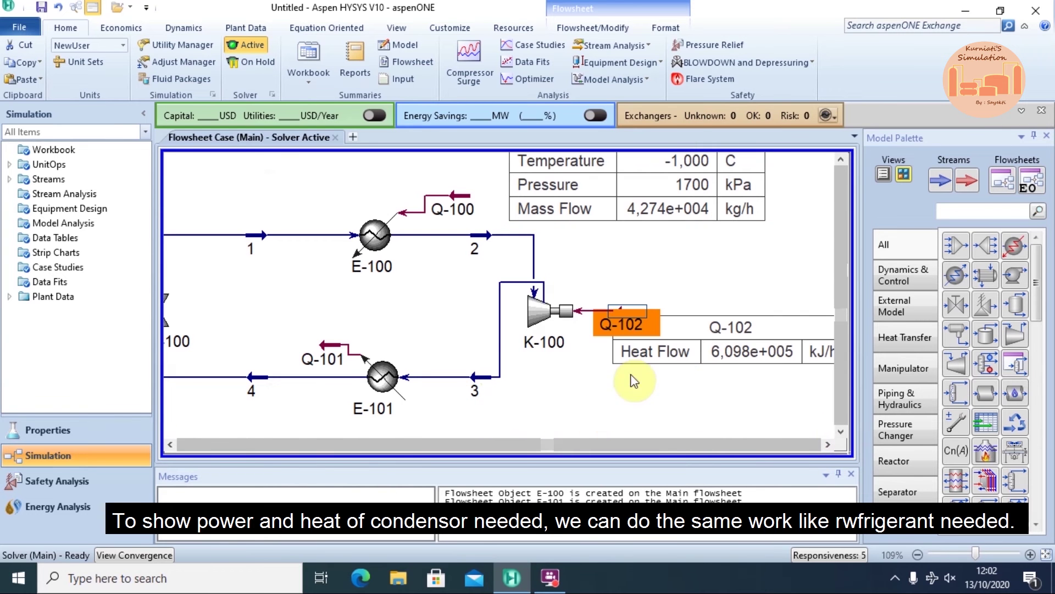
click(638, 385)
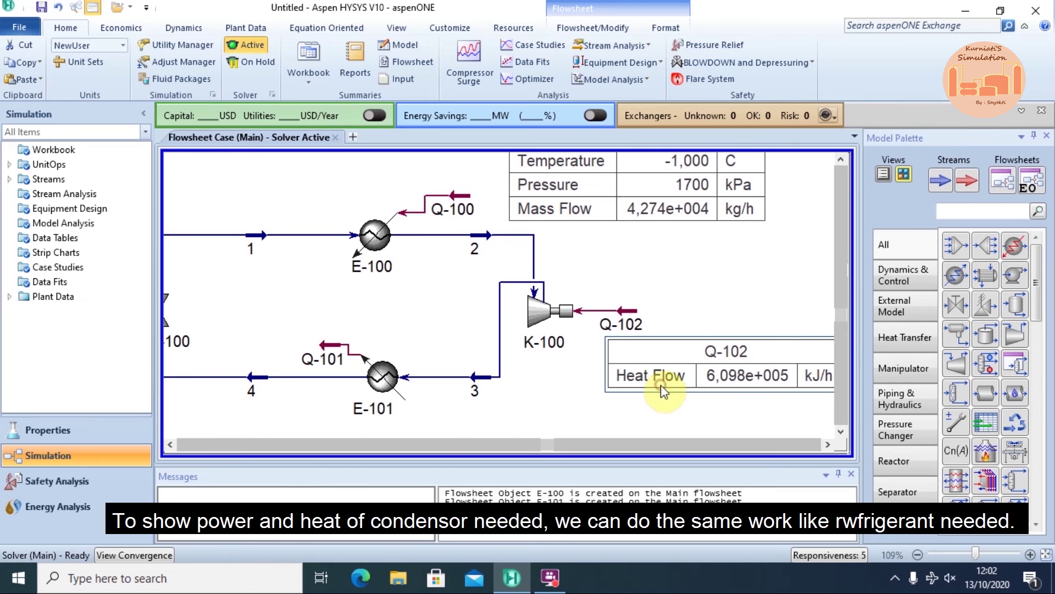
Step: In the Q-102 flowsheet table, add the Power variable, remove Heat Flow, and close the table settings
right_click(664, 392)
double_click(638, 373)
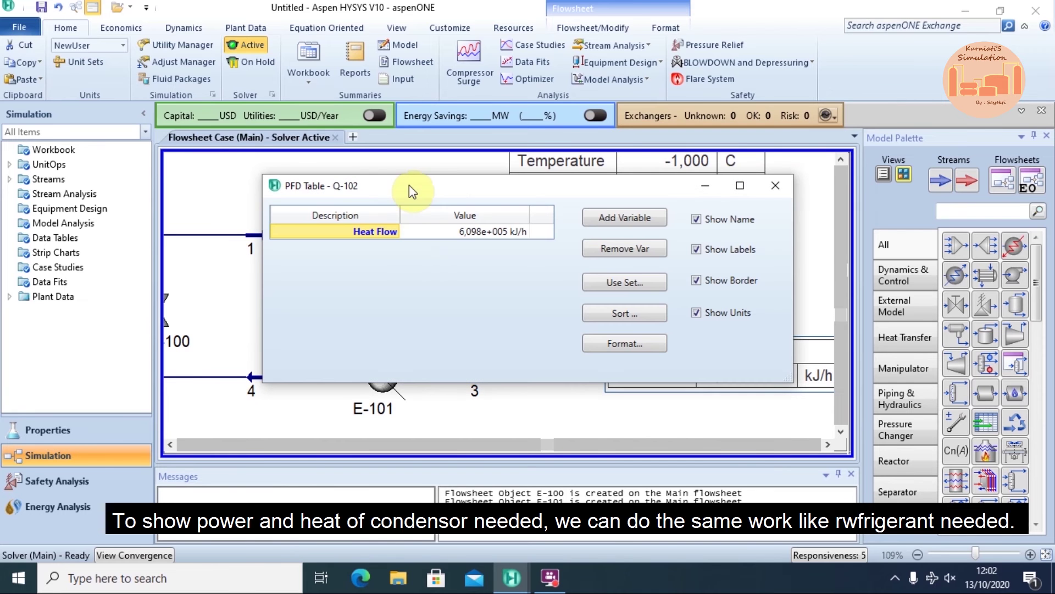
click(620, 220)
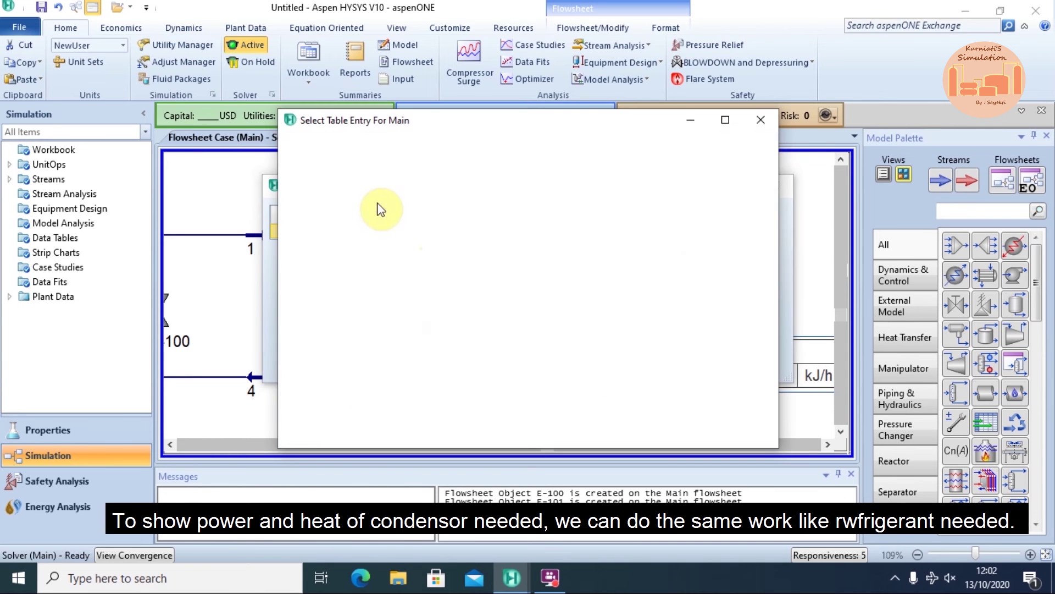
click(436, 149)
text(po)
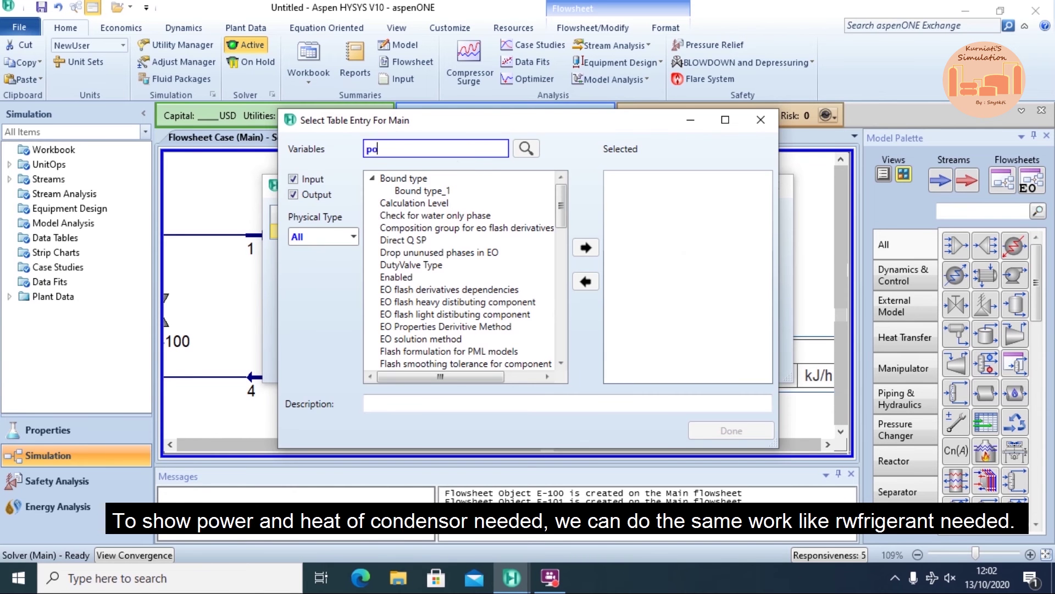
text(wer)
click(388, 179)
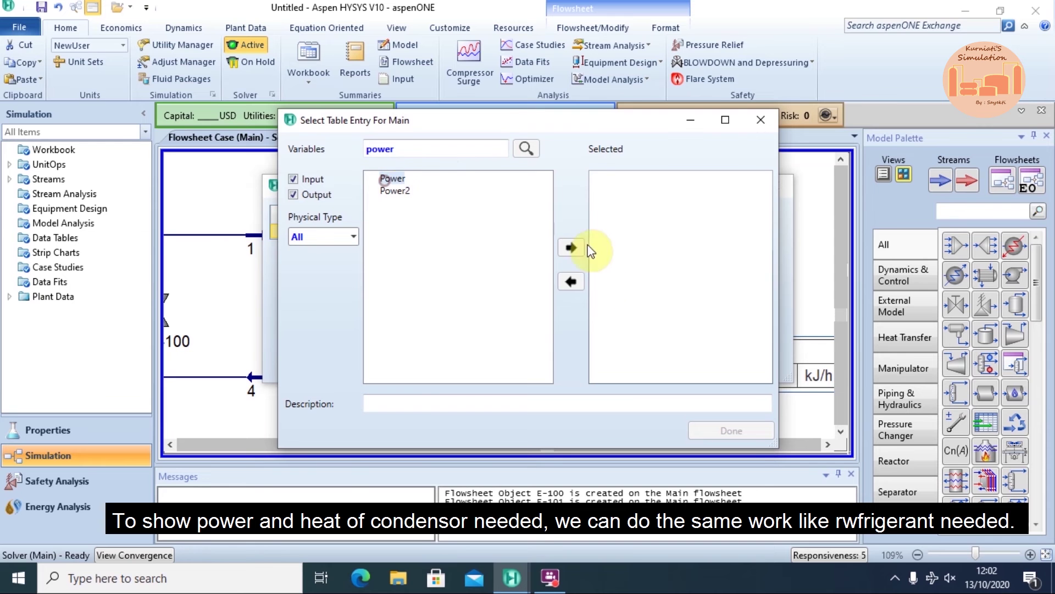
click(571, 247)
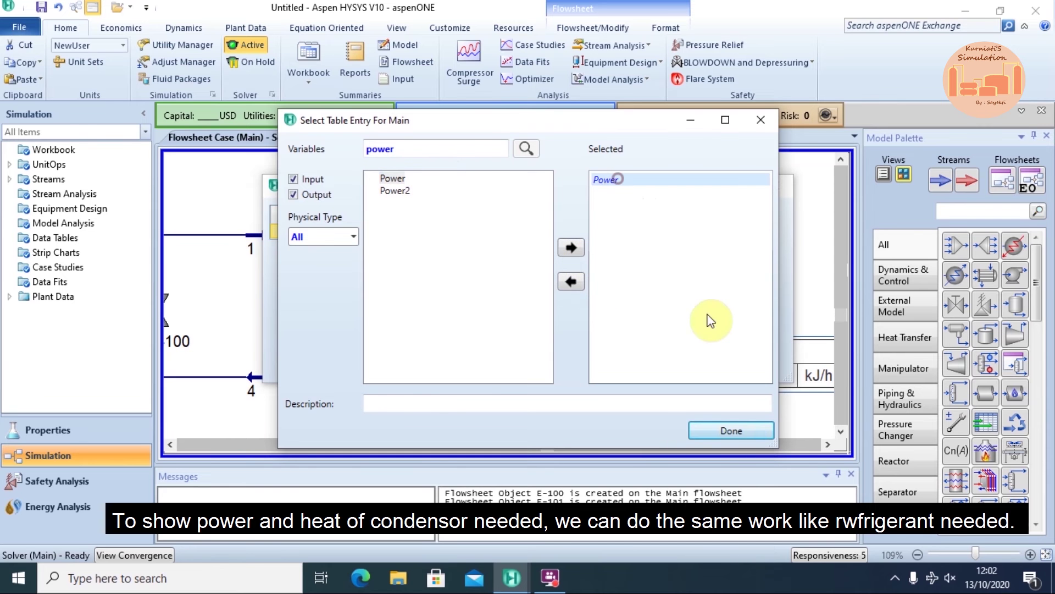
click(731, 430)
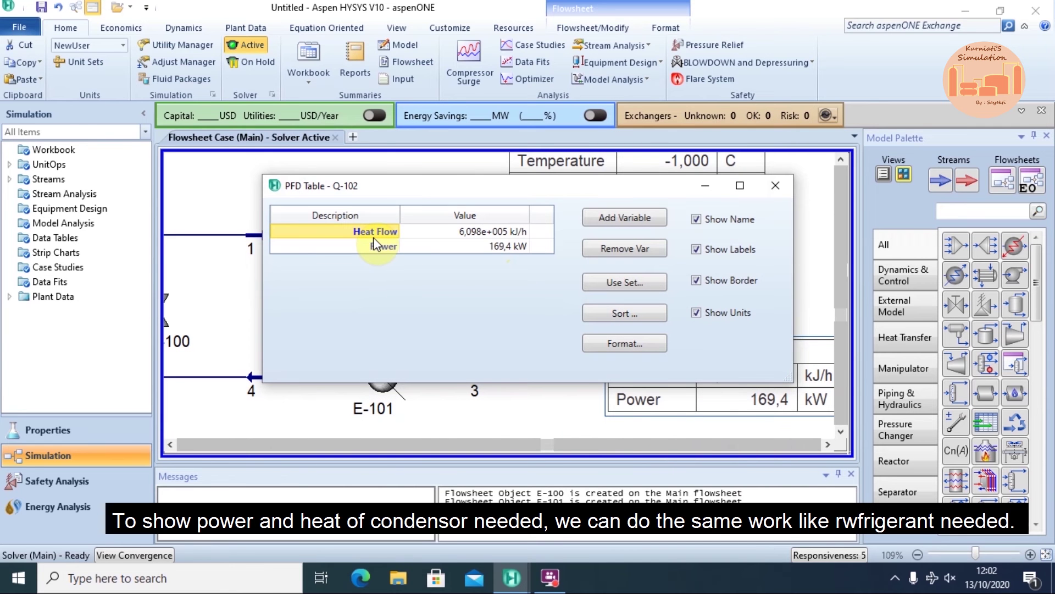
click(608, 249)
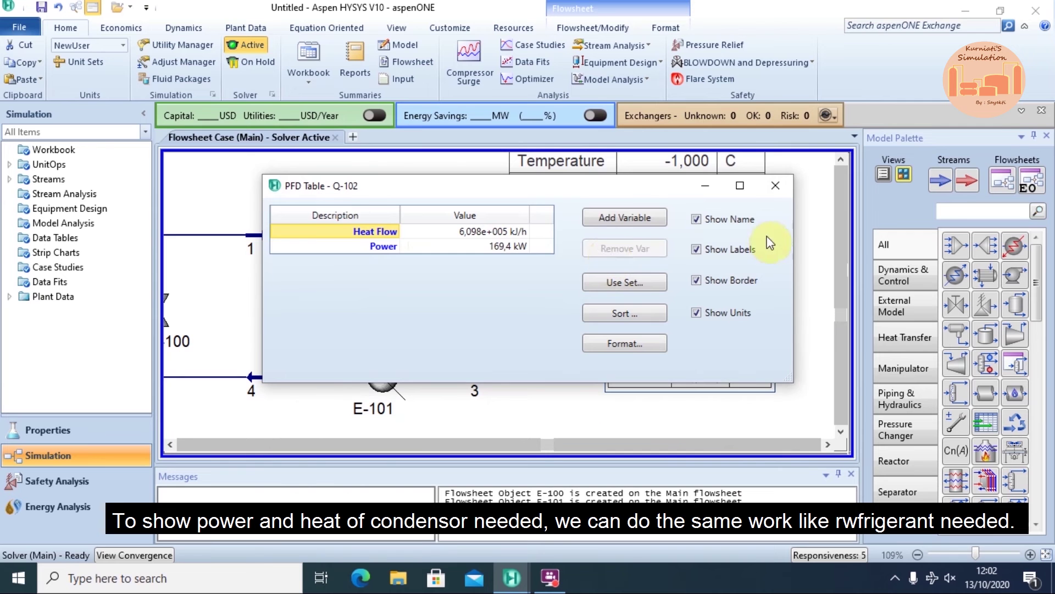
click(775, 186)
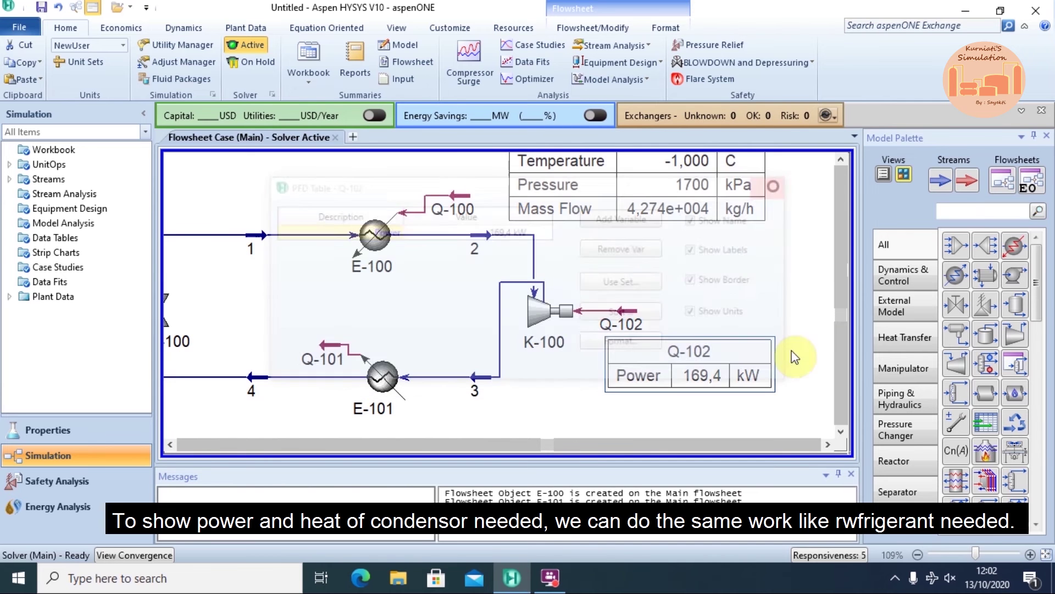
Step: Shift the energy stream Q-101 arrow slightly farther from cooler E-101 and a little lower
click(841, 430)
click(172, 445)
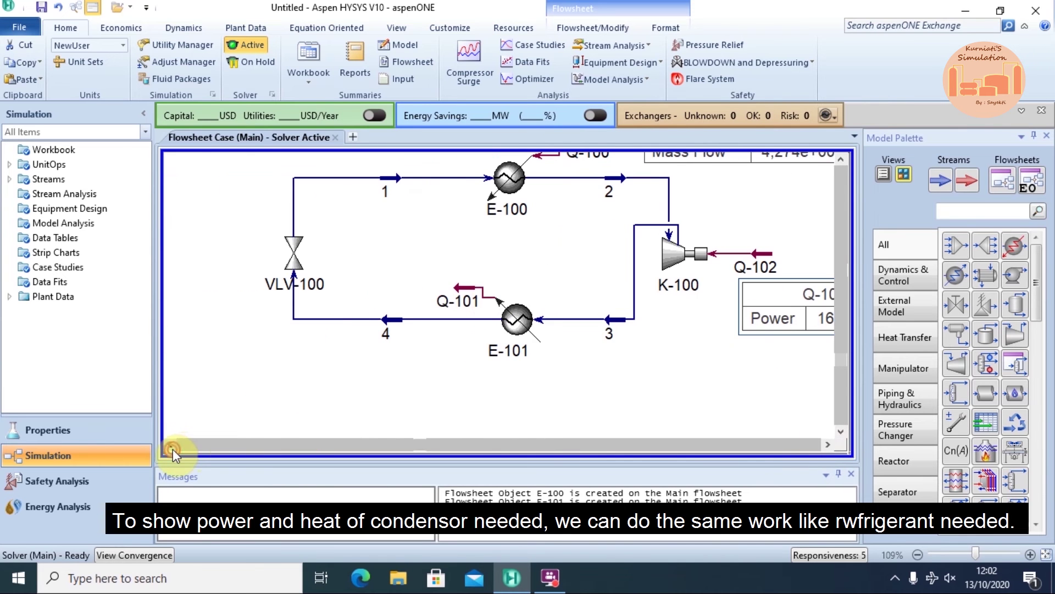
mouse_move(467, 297)
mouse_down()
mouse_move(479, 330)
mouse_move(459, 302)
mouse_up()
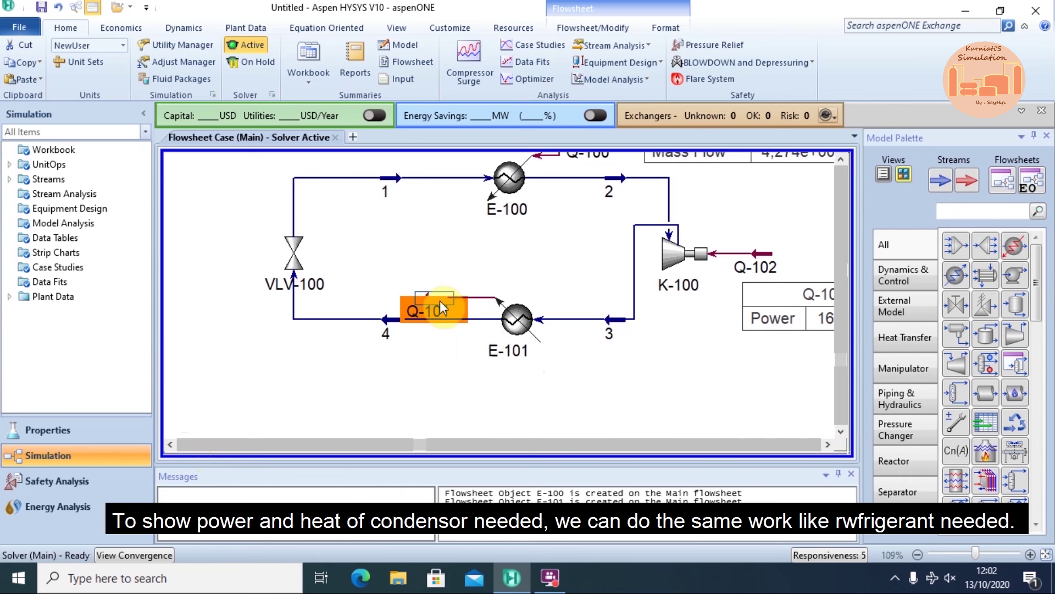
Step: Show the property table of energy stream Q-101 on the flowsheet and place it below cooler E-101
right_click(440, 301)
click(398, 415)
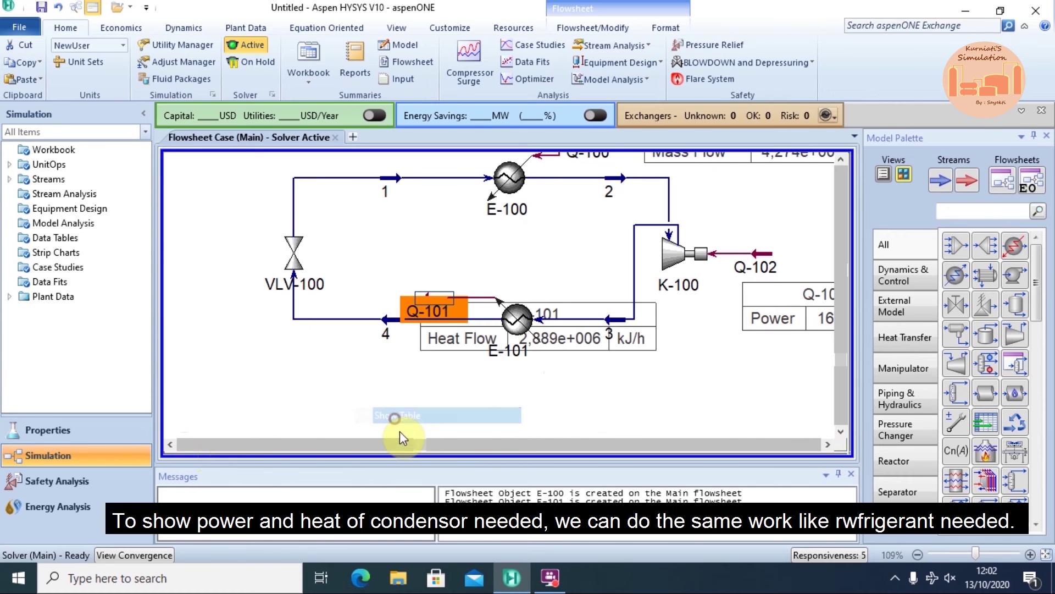
click(548, 344)
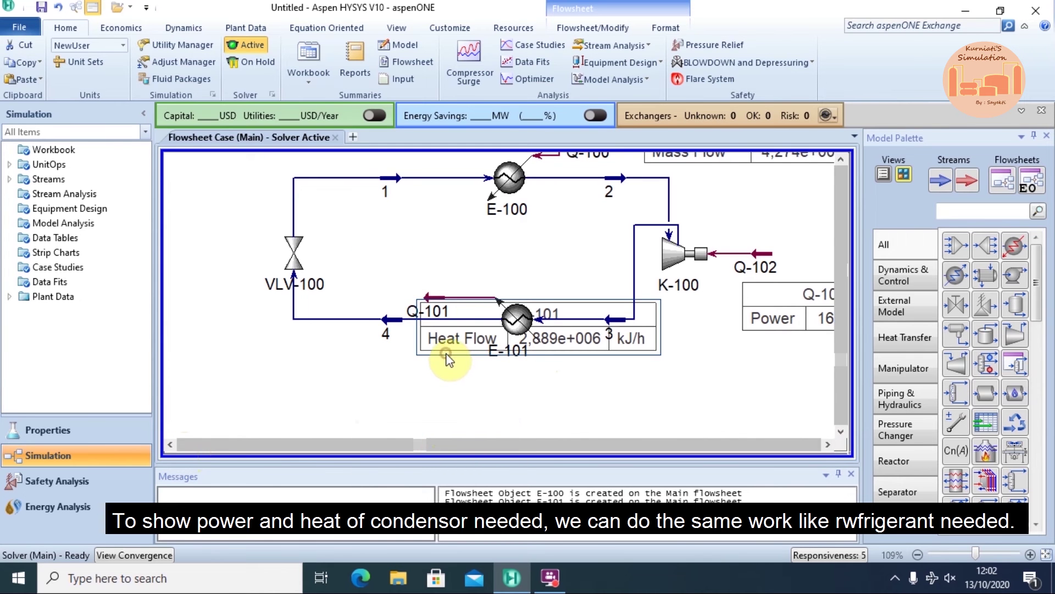
drag(447, 353, 437, 417)
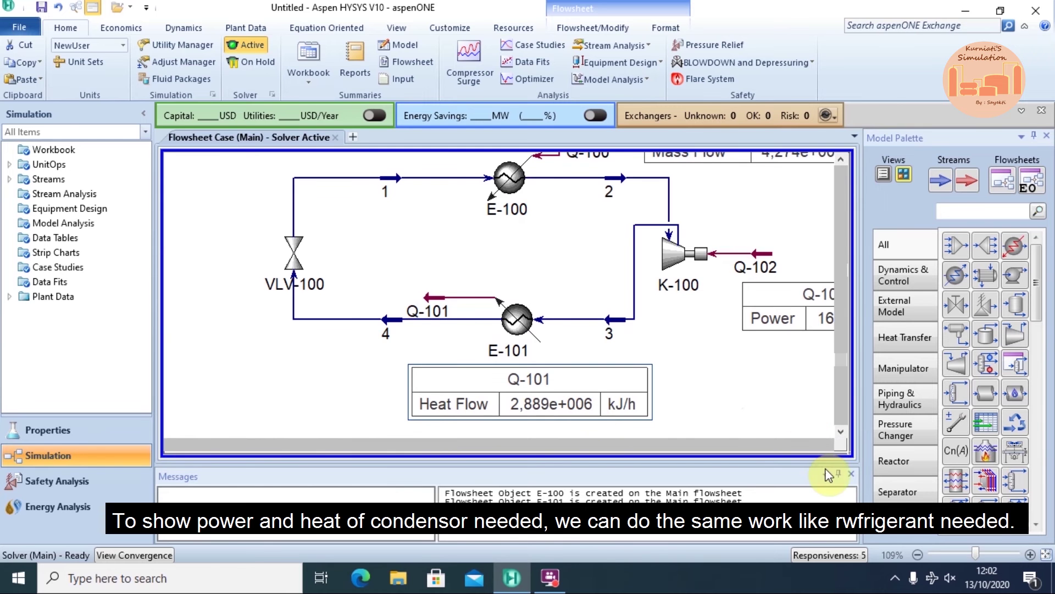
click(829, 445)
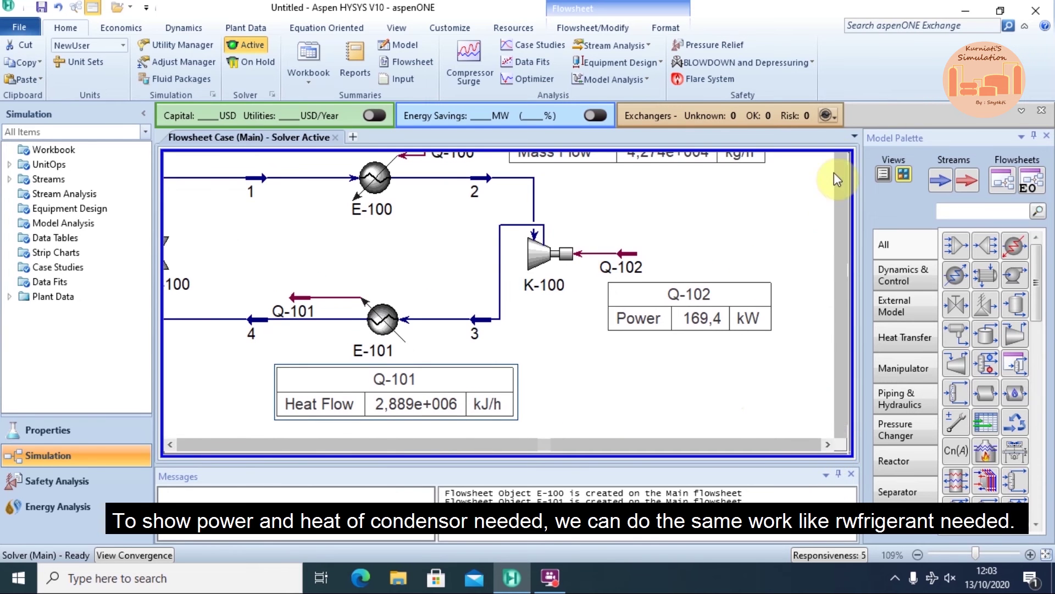
click(841, 159)
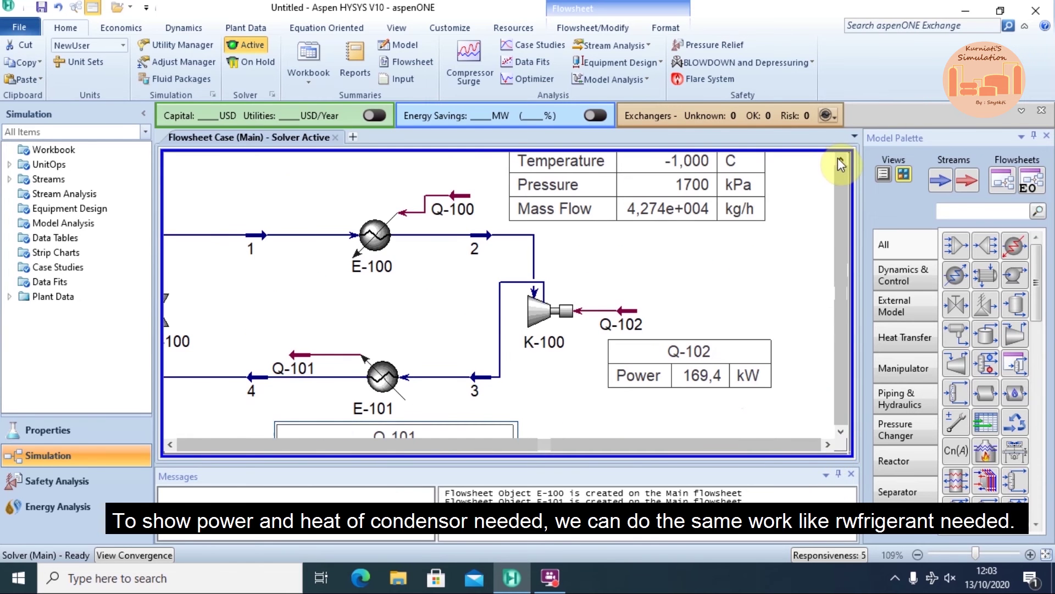
click(828, 445)
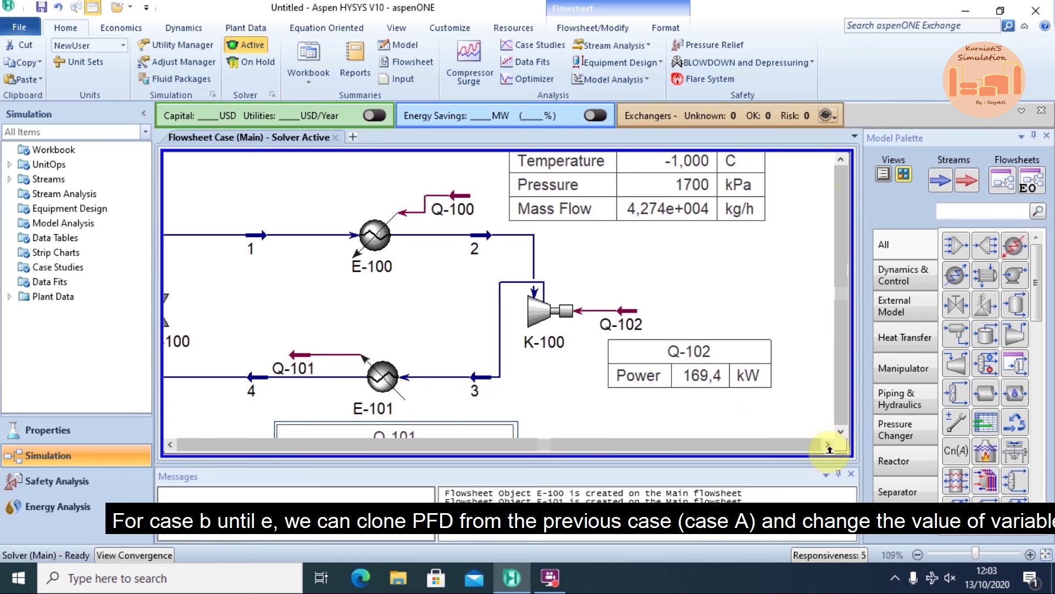
click(829, 445)
click(829, 446)
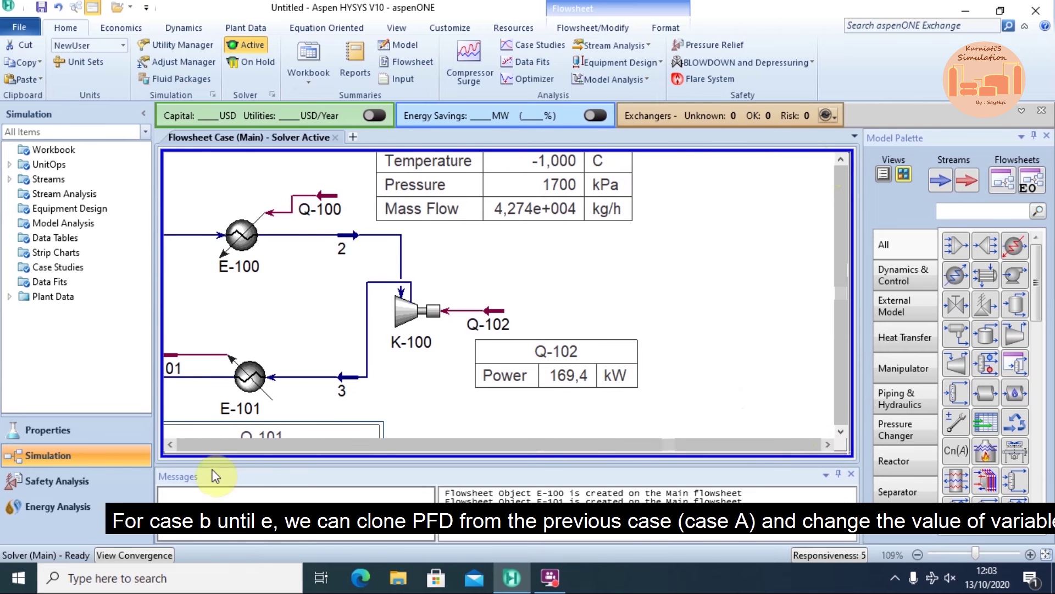
click(169, 445)
click(169, 445)
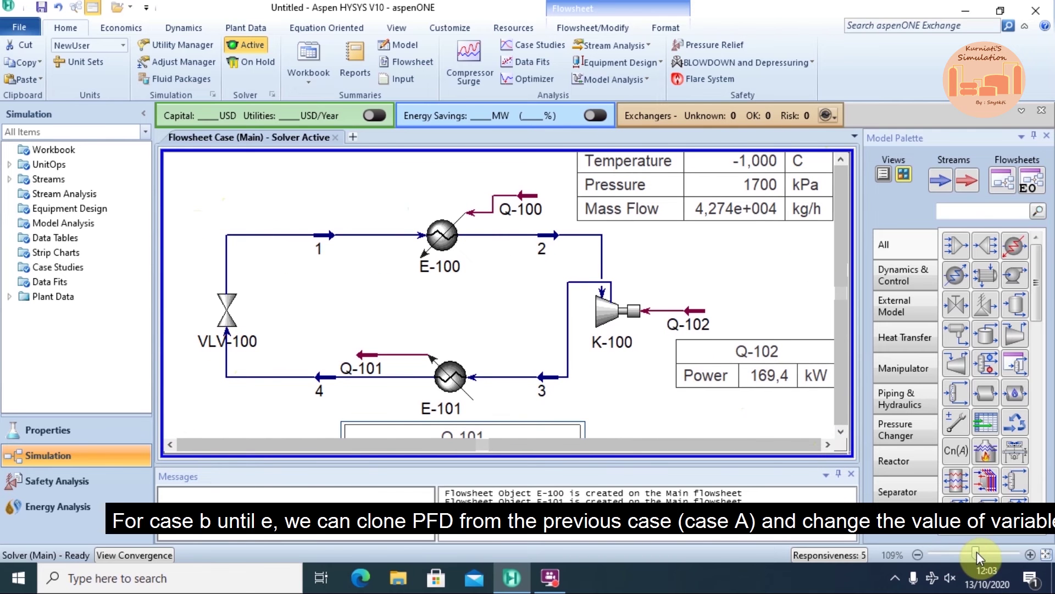
Step: Copy the entire refrigeration cycle with its property tables and paste the duplicate beside the original, leaving clear space between them
drag(977, 552, 959, 552)
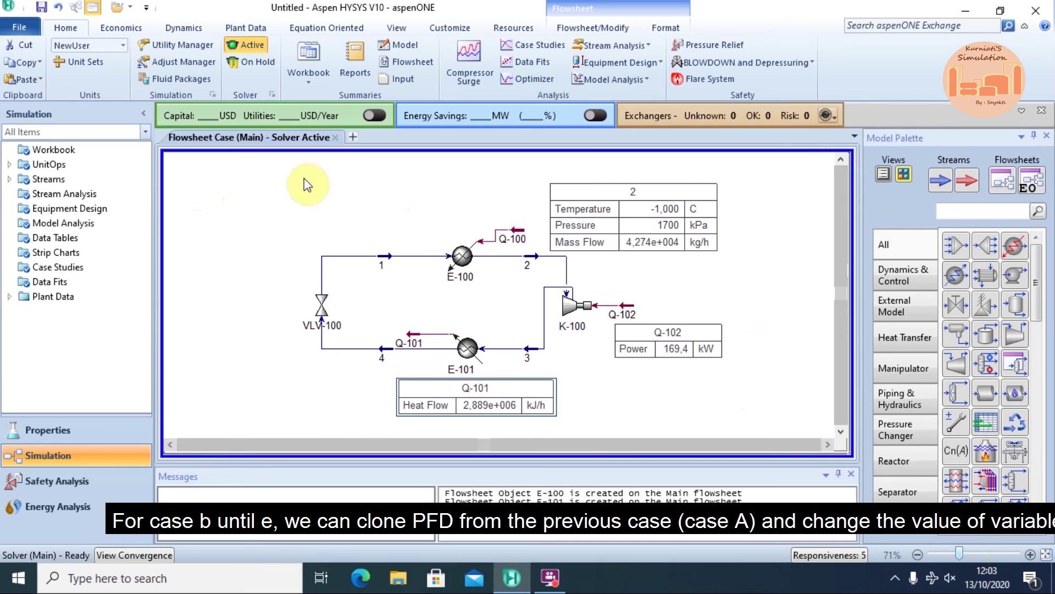
drag(306, 185, 752, 424)
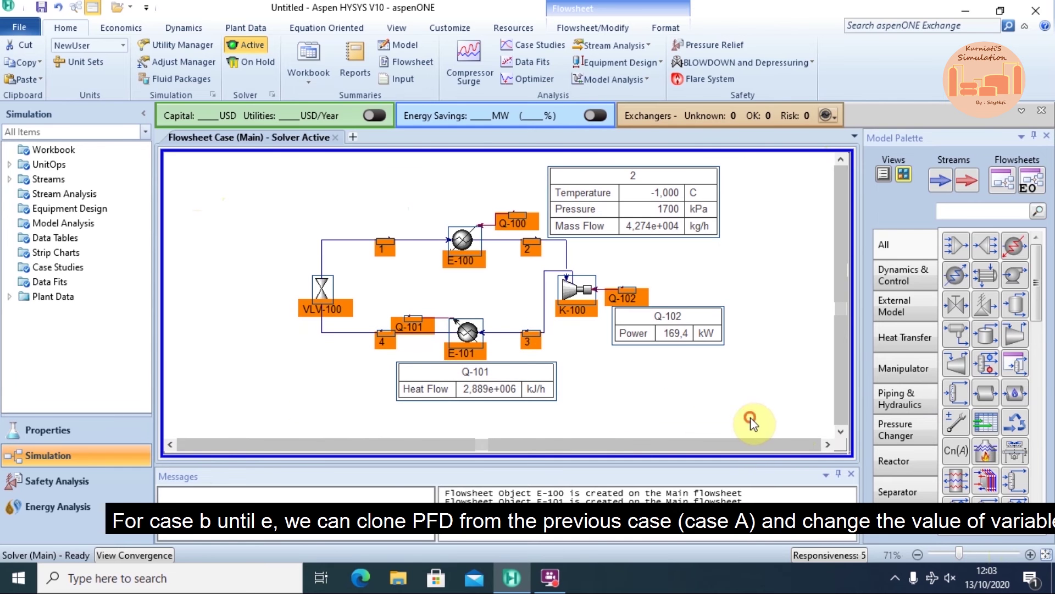
right_click(476, 334)
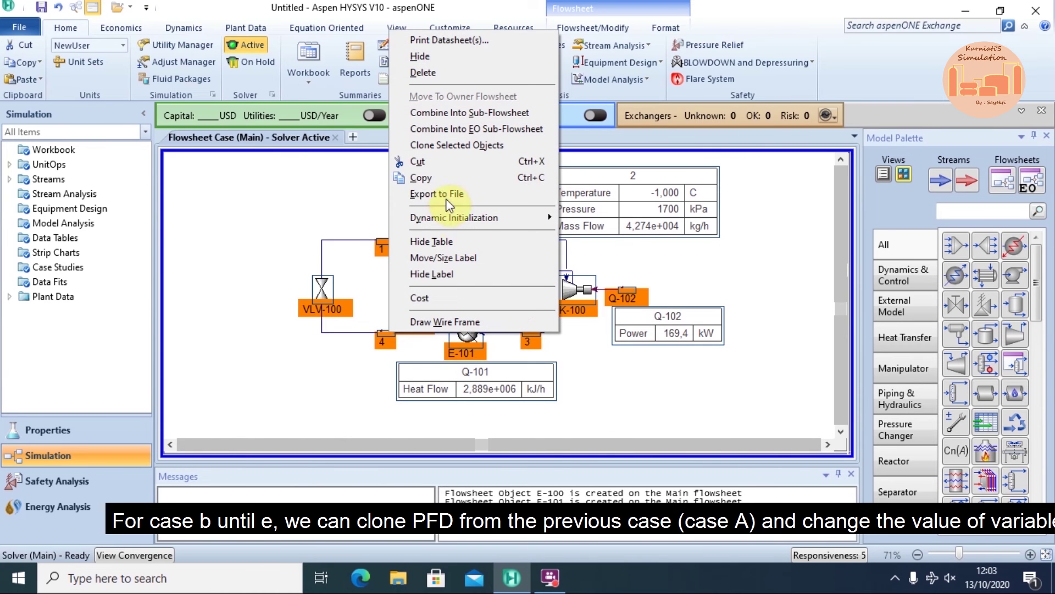
click(427, 177)
click(830, 447)
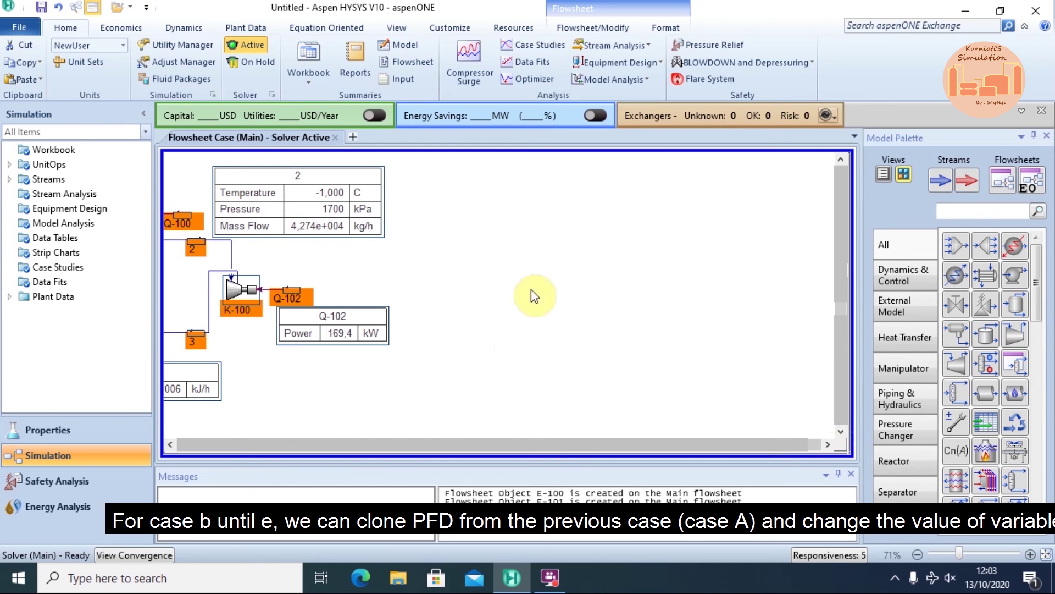
click(24, 81)
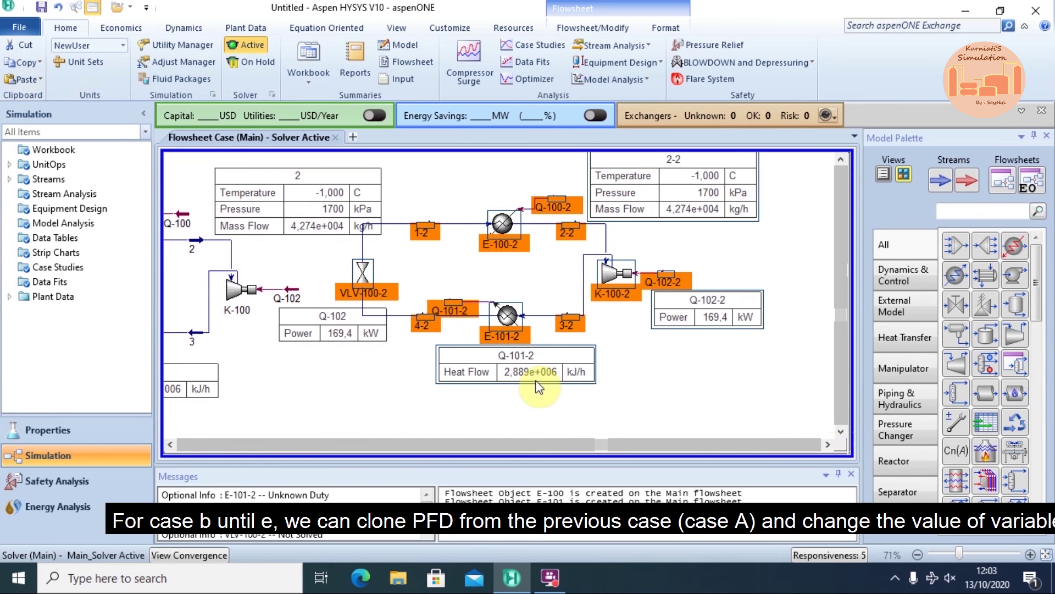
drag(506, 318, 629, 331)
click(776, 427)
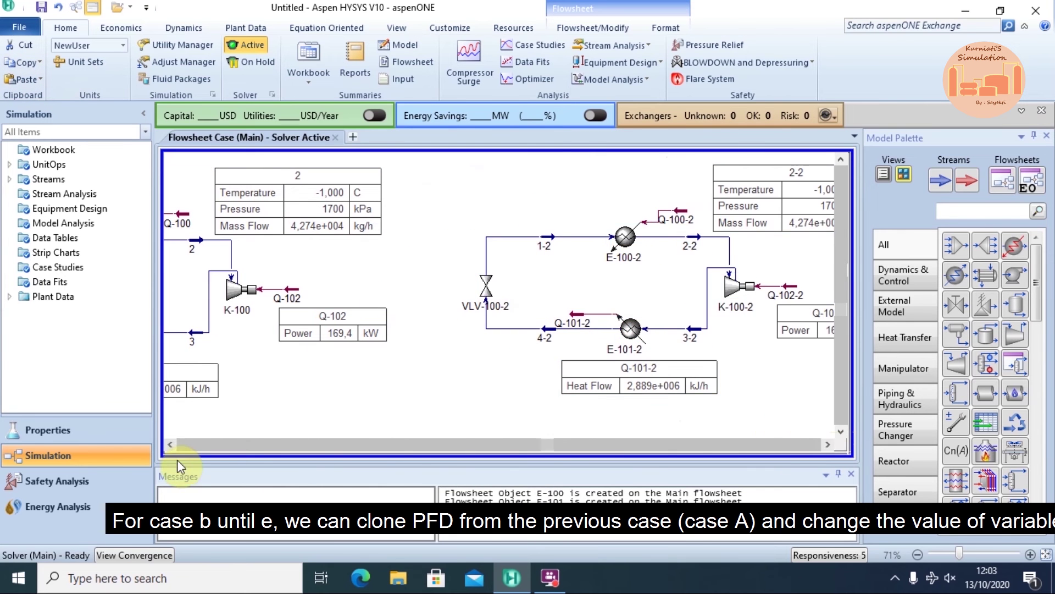
Step: Insert the text label "Case A" above stream 1 of the original cycle and shift it slightly lower
click(171, 444)
click(171, 444)
click(171, 445)
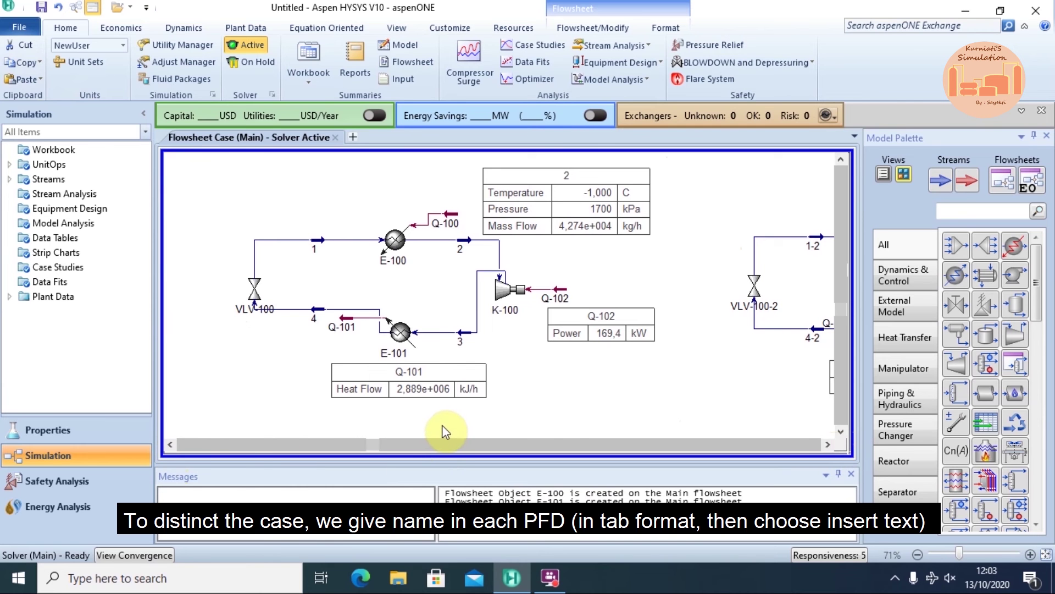
mouse_move(413, 358)
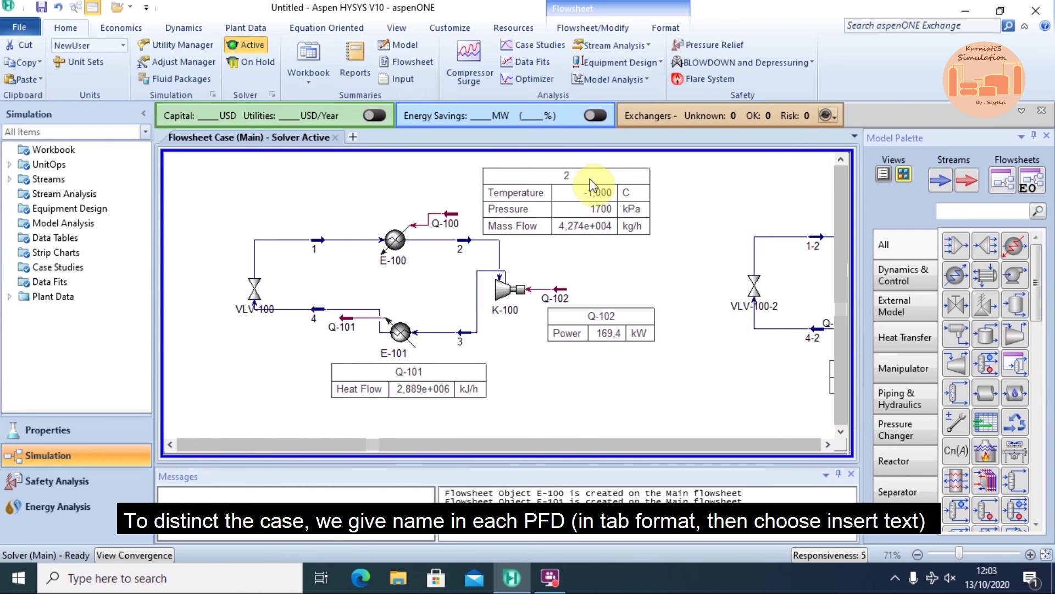
click(663, 29)
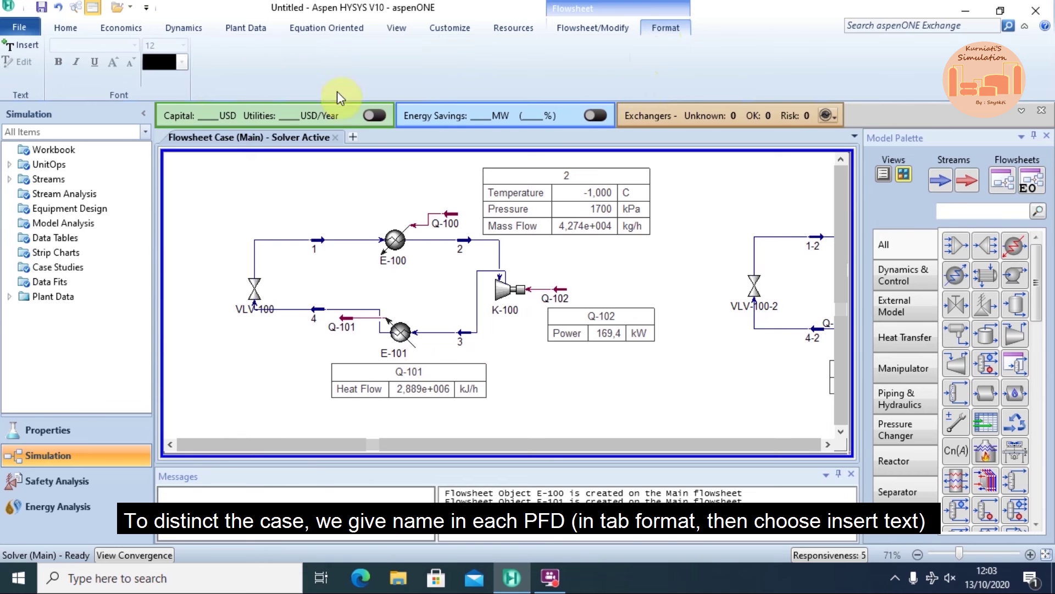
click(22, 46)
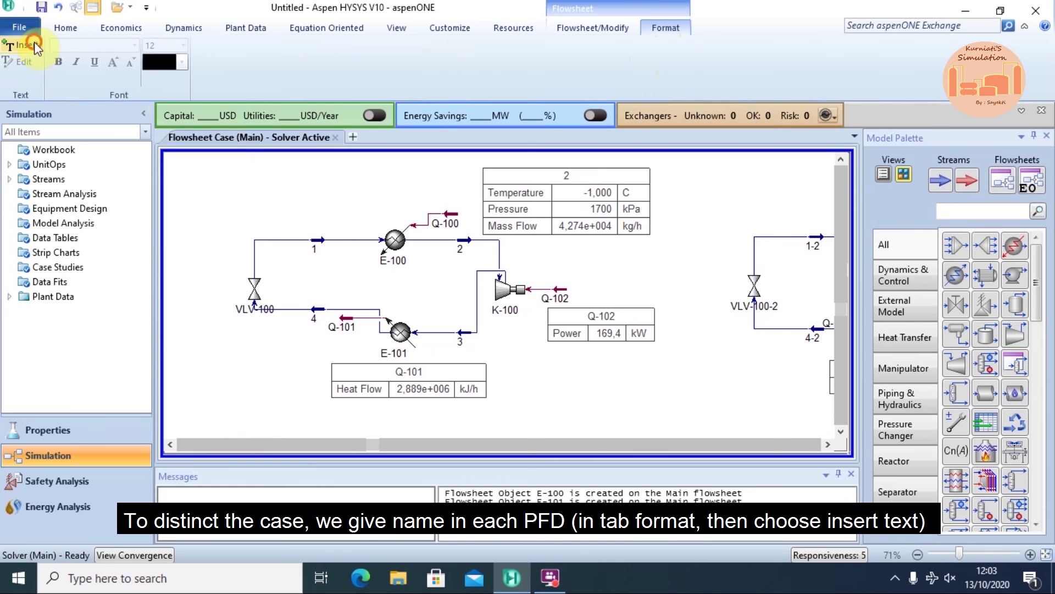
click(270, 197)
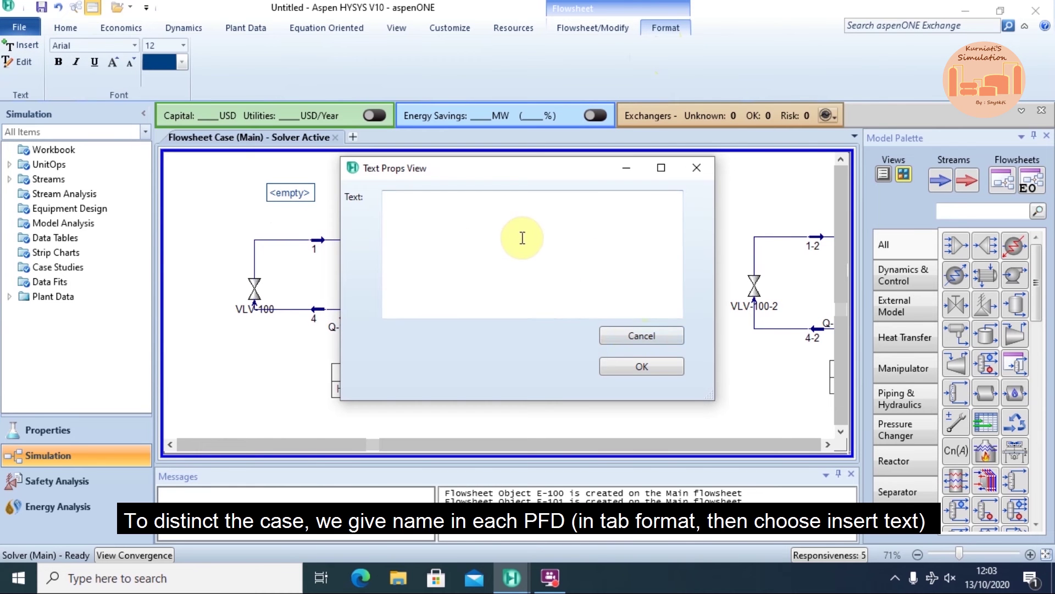
click(523, 237)
text(C)
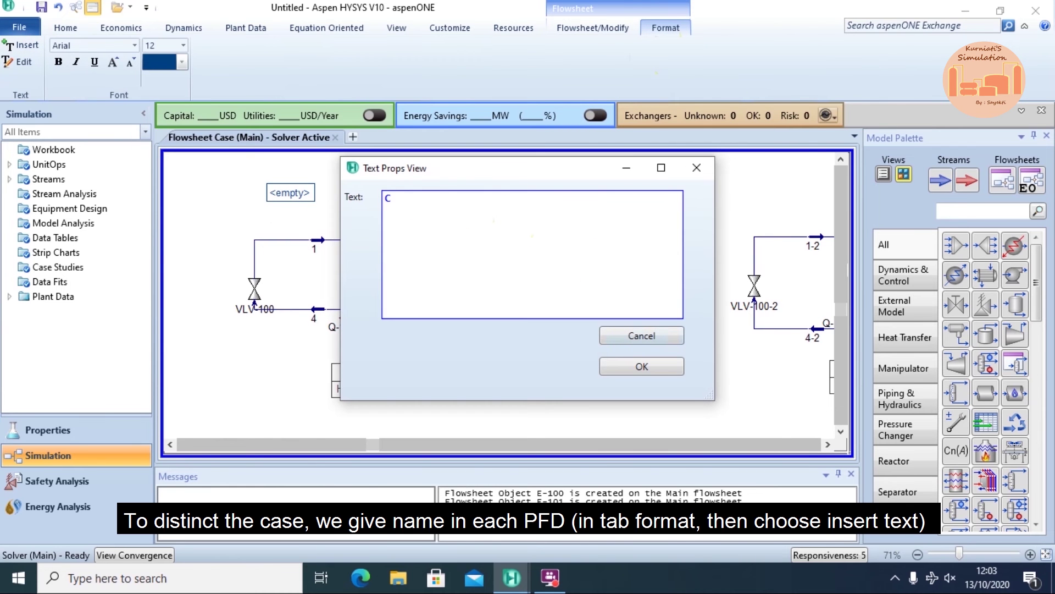
text(ase A)
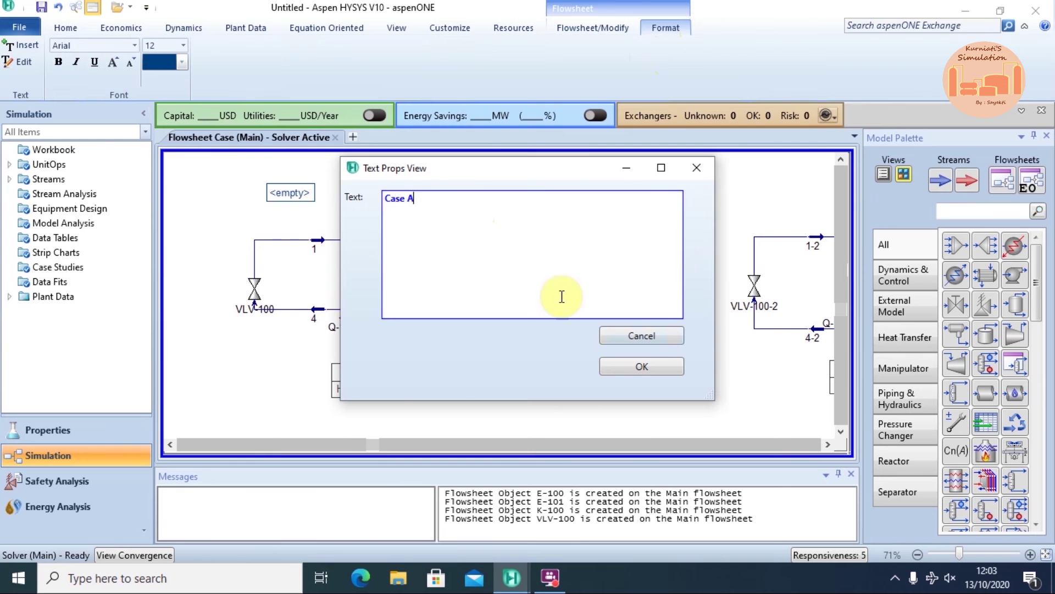
click(638, 367)
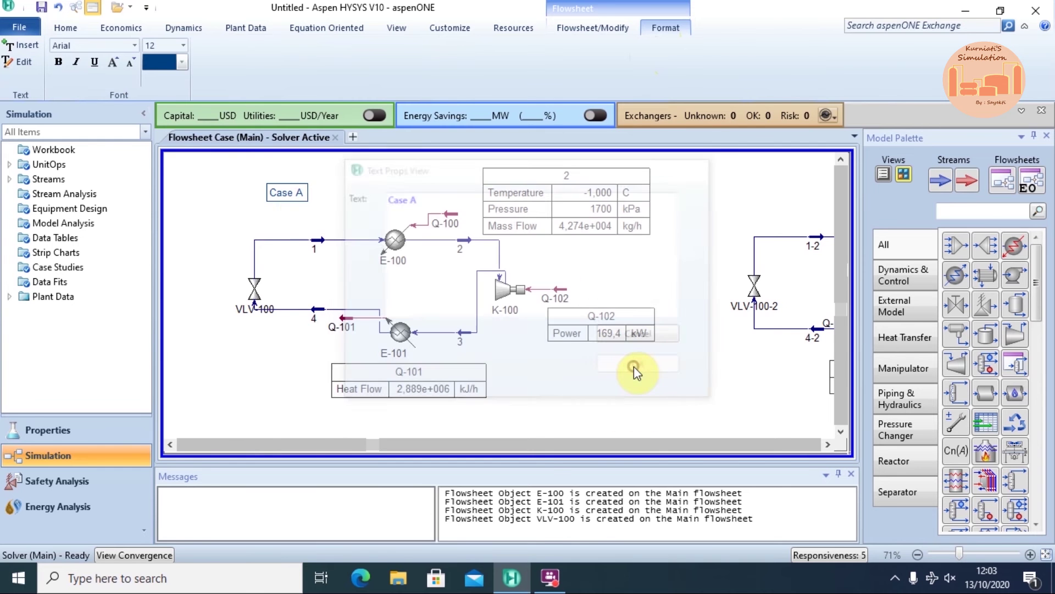
click(294, 193)
drag(295, 194, 302, 208)
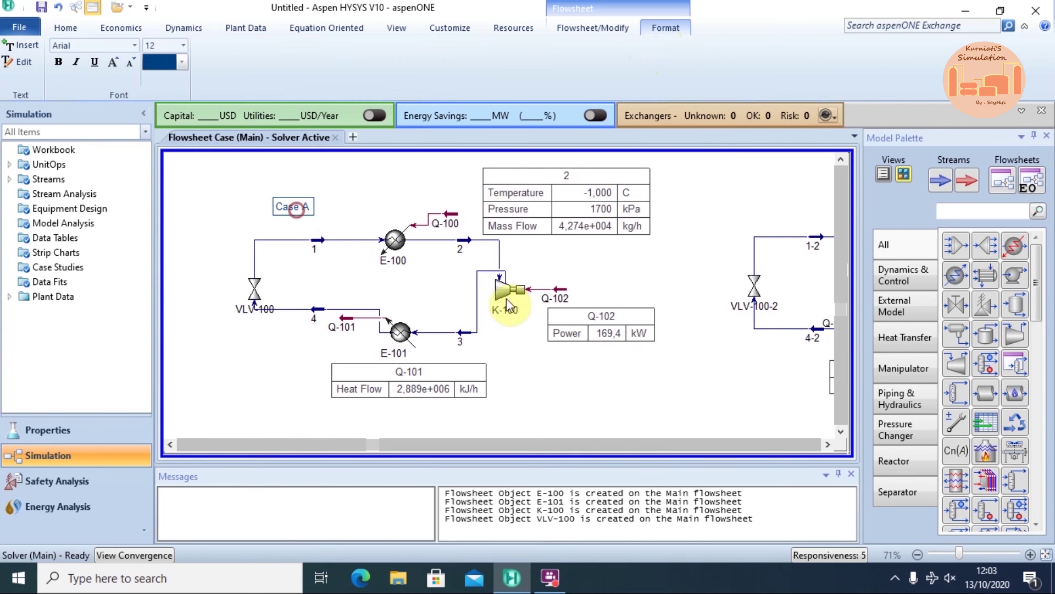
Step: Insert the text label "Case B" above stream 1-2 of the duplicated cycle
click(820, 444)
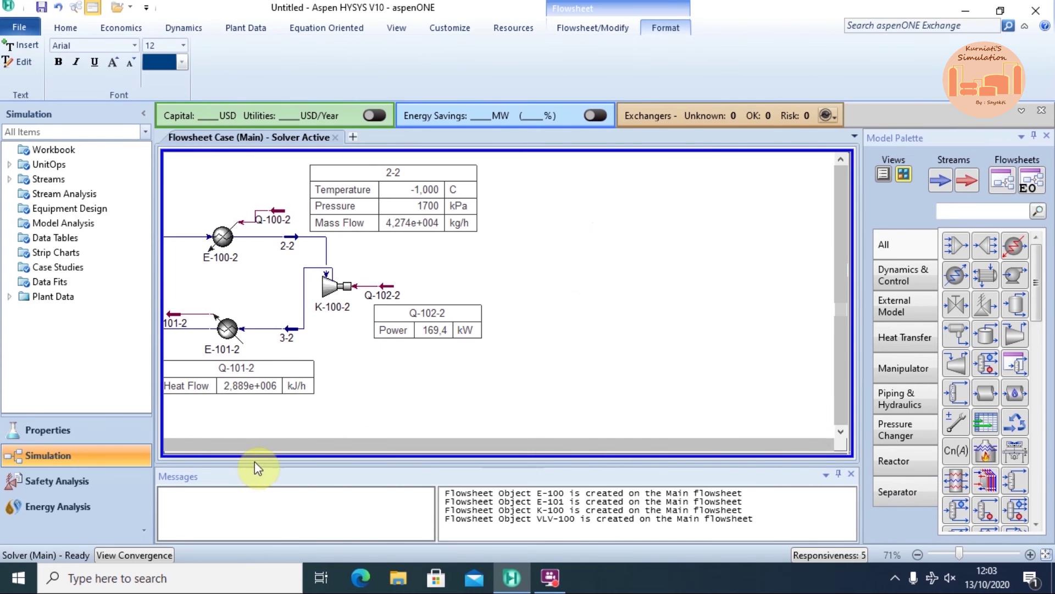
click(173, 446)
click(174, 447)
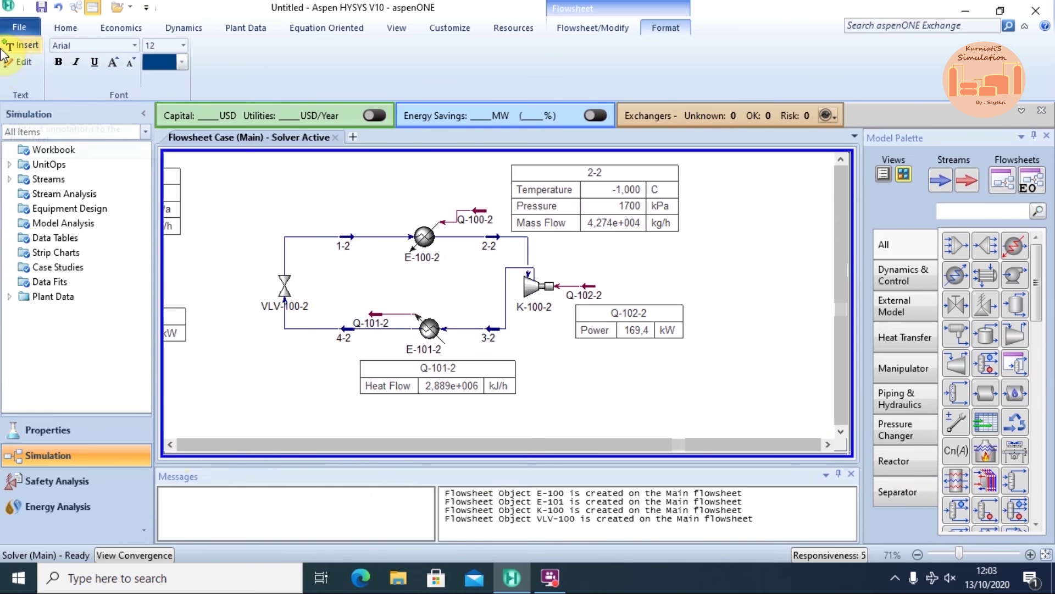
click(20, 45)
click(342, 203)
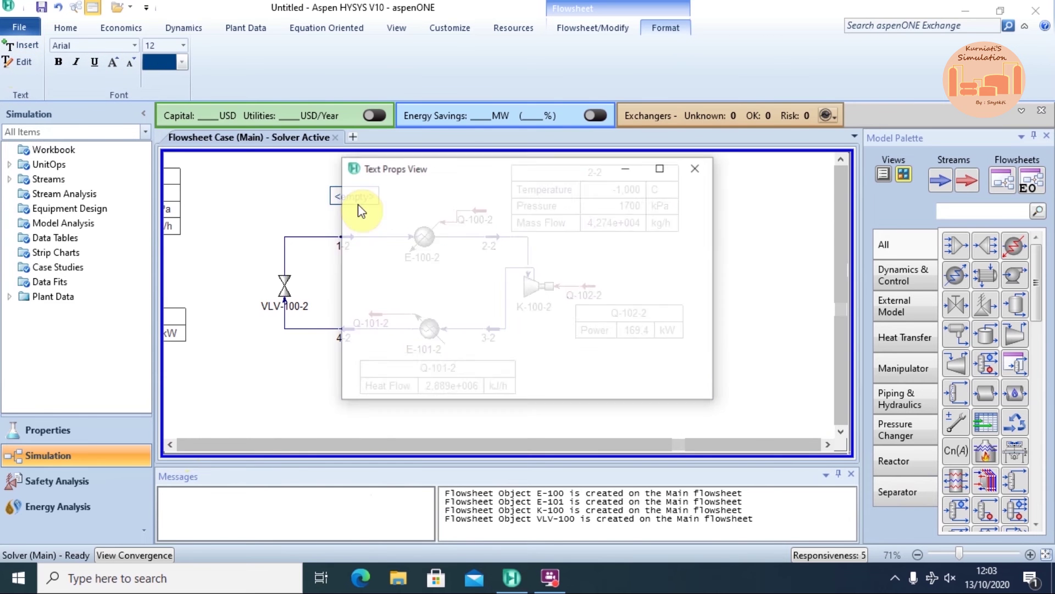
click(474, 226)
text(Case B)
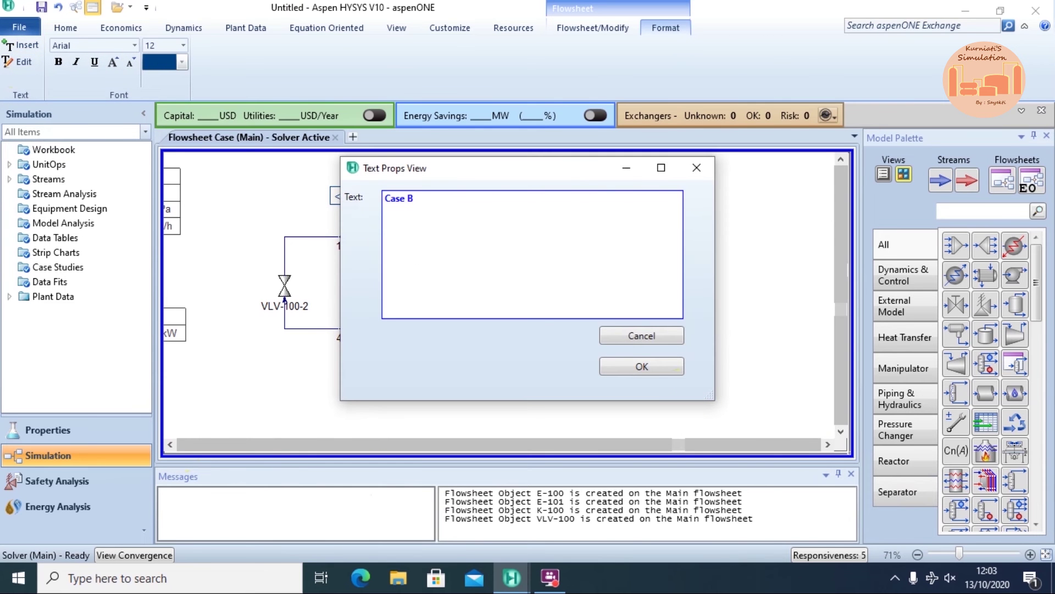
click(635, 369)
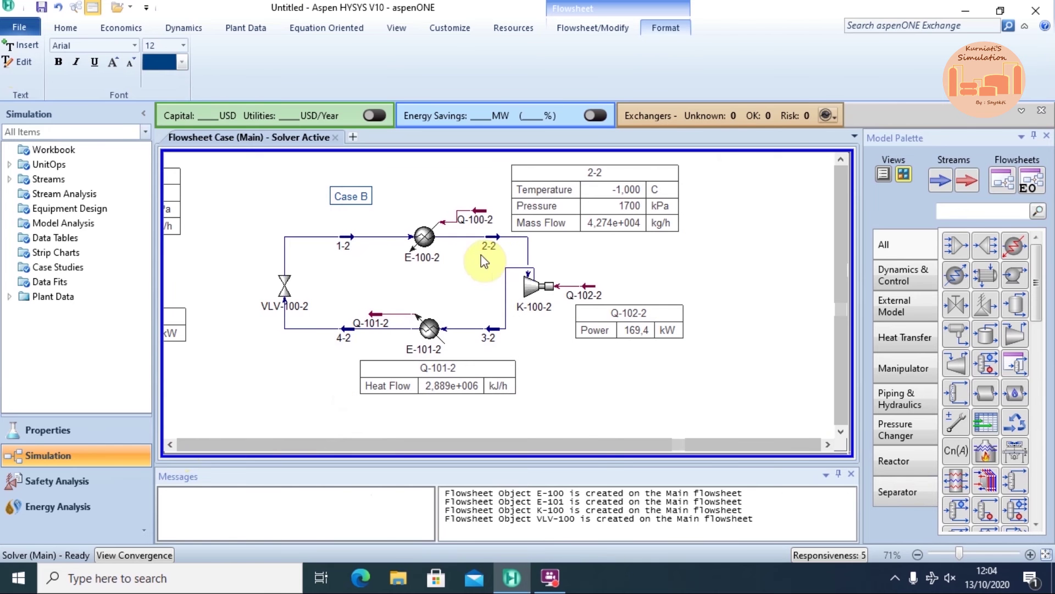
Step: In the worksheet of heater E-100-2, set the temperature of outlet stream 2-2 to -7 C and close the heater
double_click(423, 240)
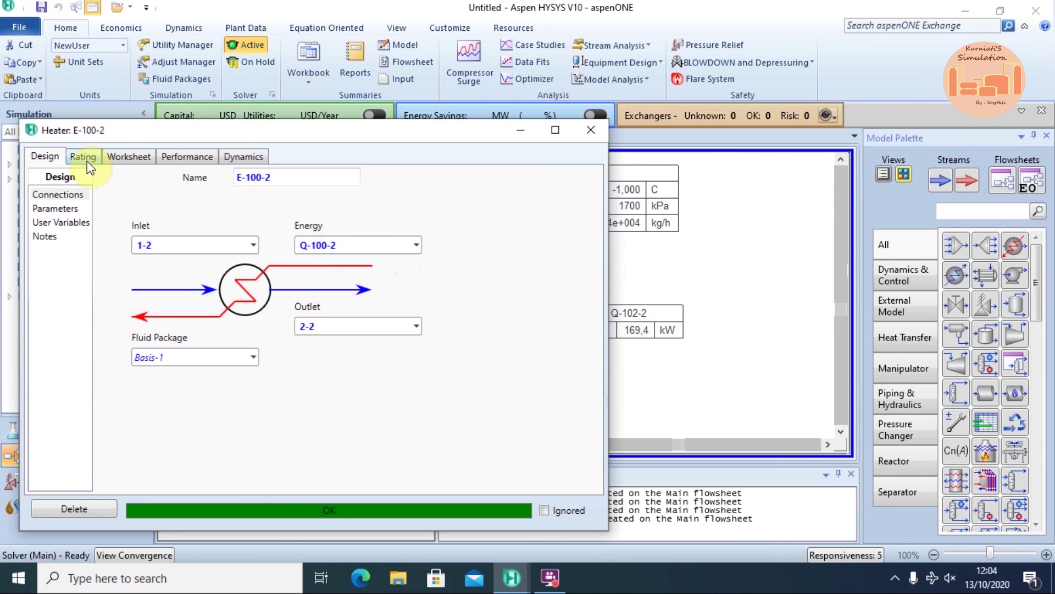
click(113, 159)
click(416, 209)
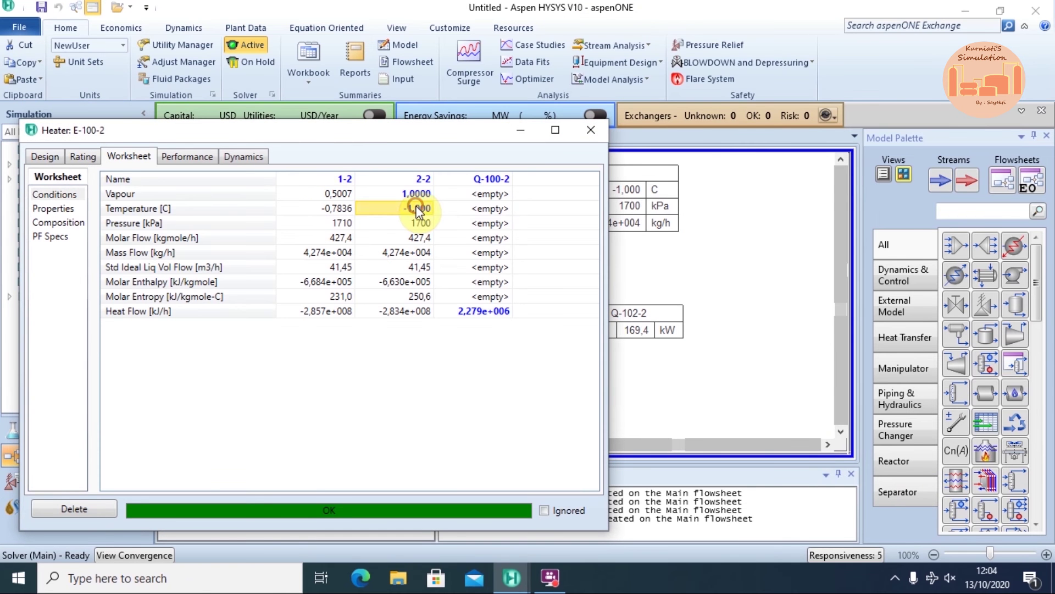
text(-)
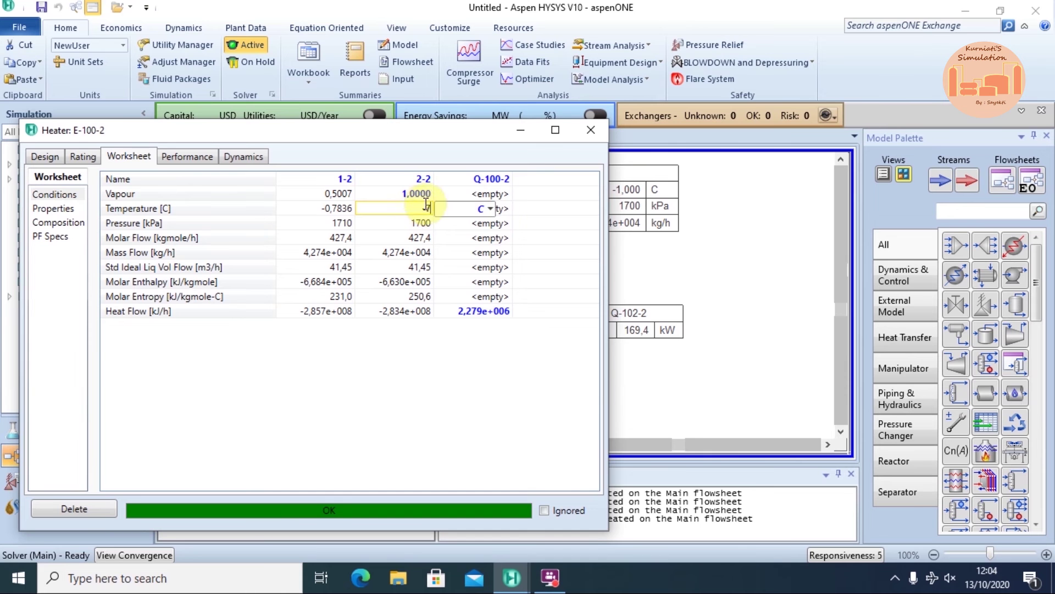
text(7)
key(Return)
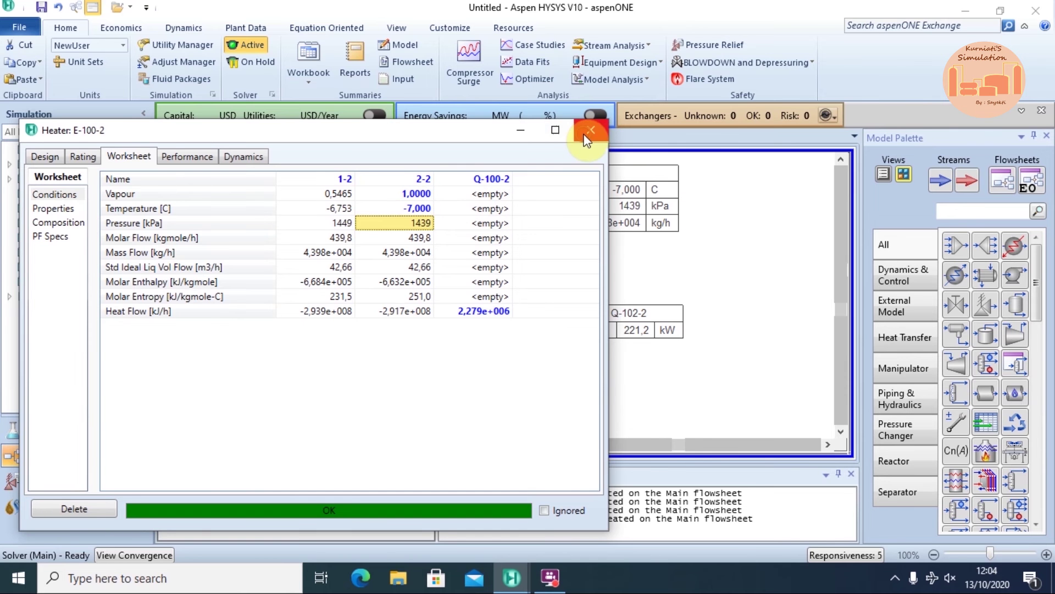
click(590, 131)
Step: Set the heat flow of energy stream Q-100-2 to 527,5 kW and close the stream properties
click(483, 212)
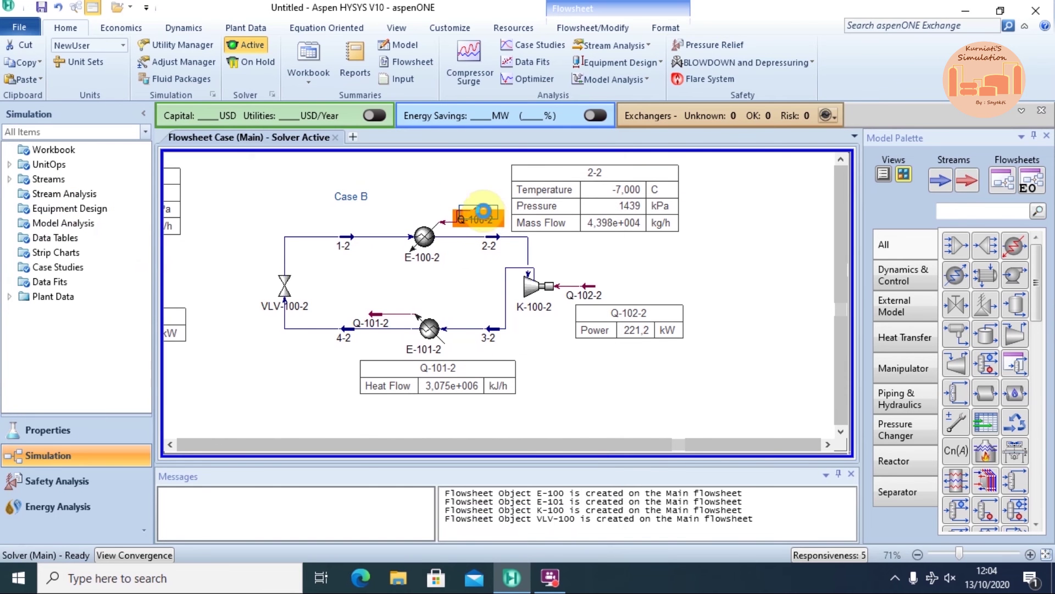
double_click(483, 211)
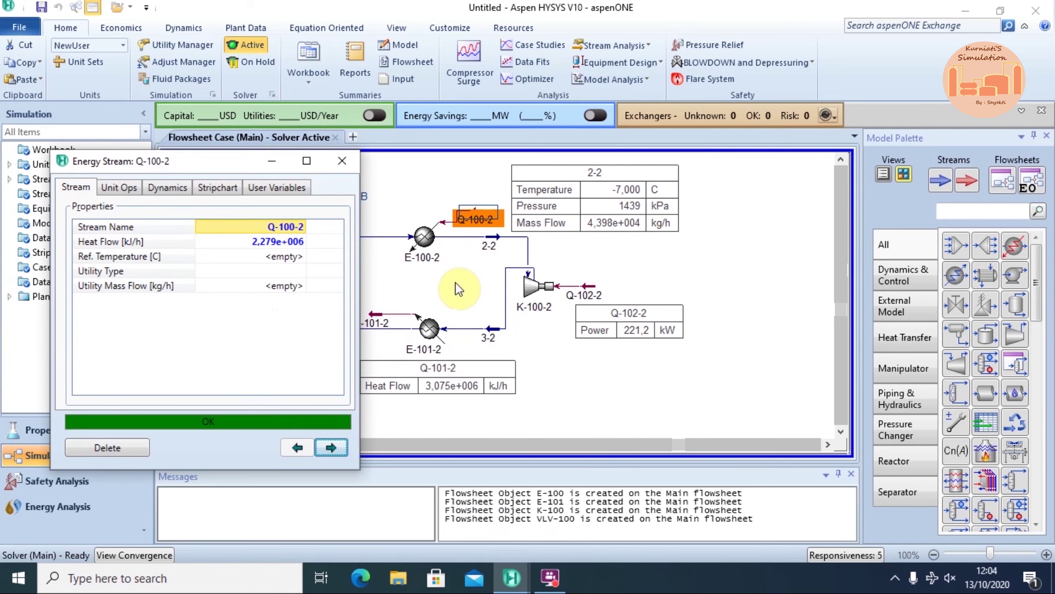
click(267, 243)
text(5)
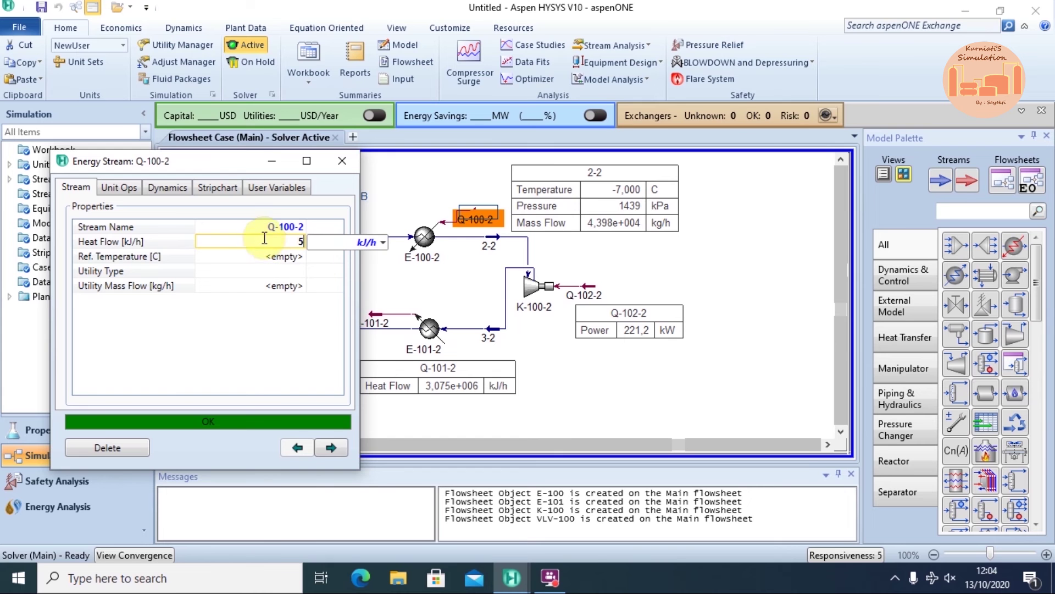
text(27,5)
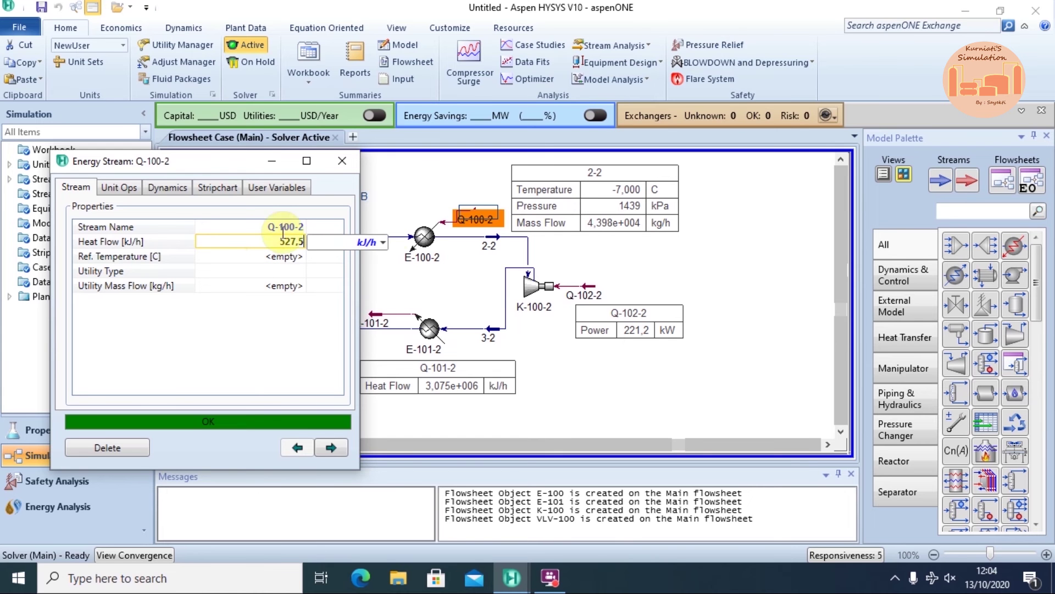
click(383, 242)
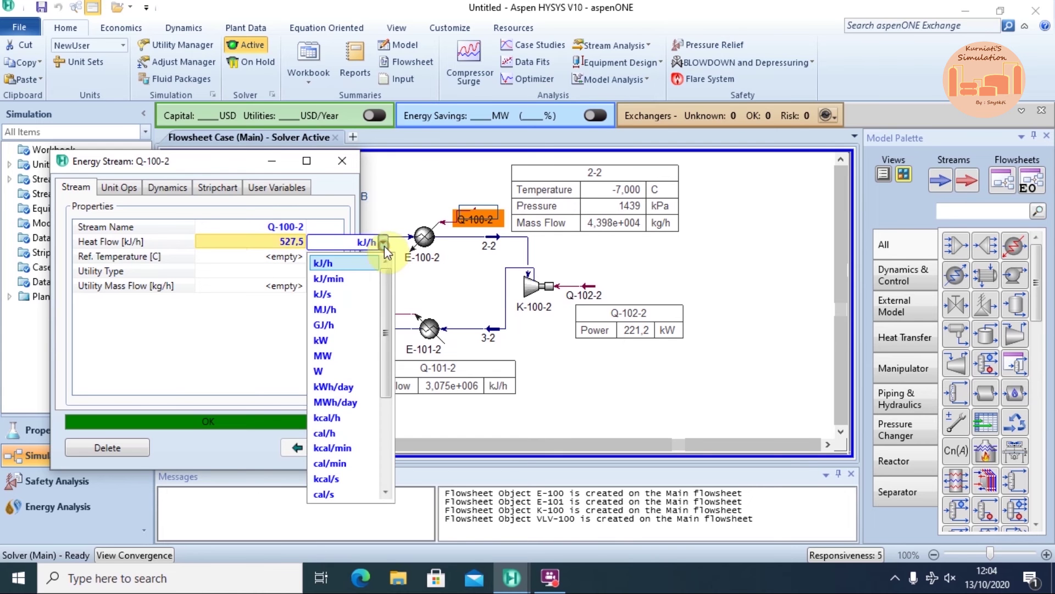
click(324, 341)
click(566, 252)
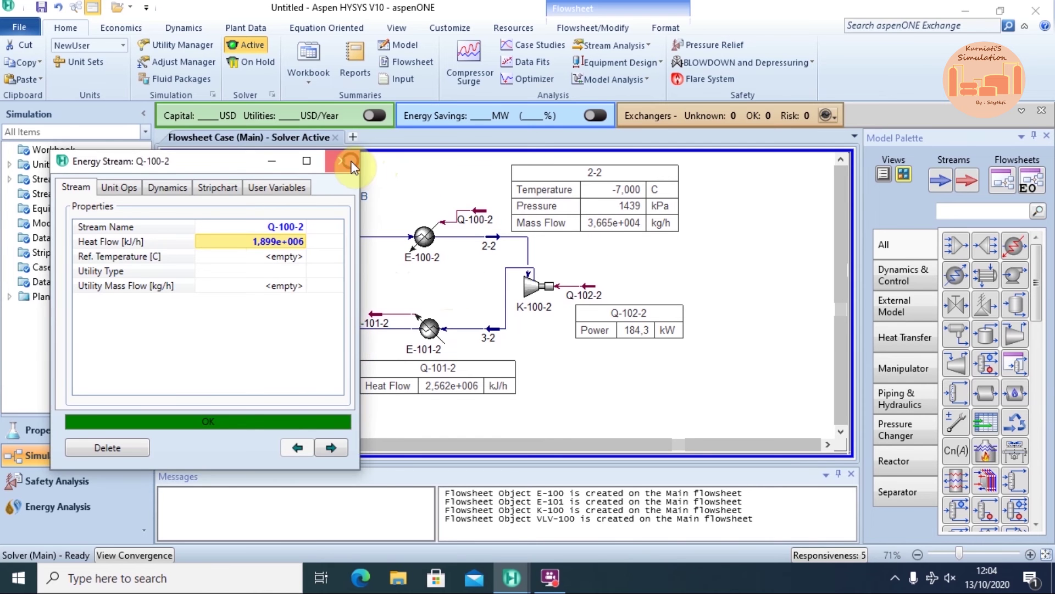
click(342, 160)
Step: Set the adiabatic efficiency of compressor K-100-2 to 78 and close its properties
click(535, 287)
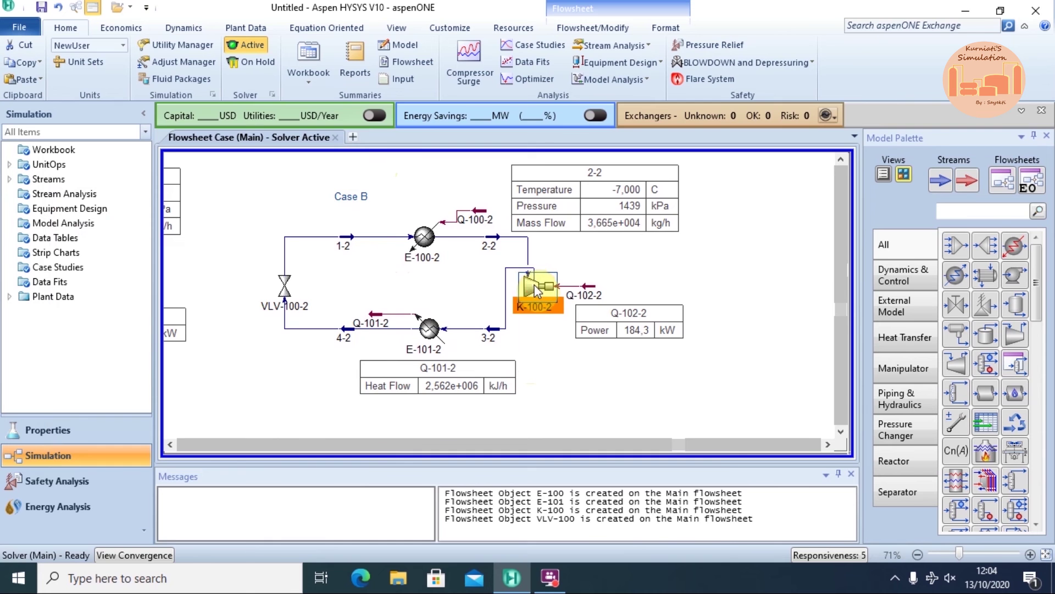
double_click(536, 288)
drag(348, 188, 395, 123)
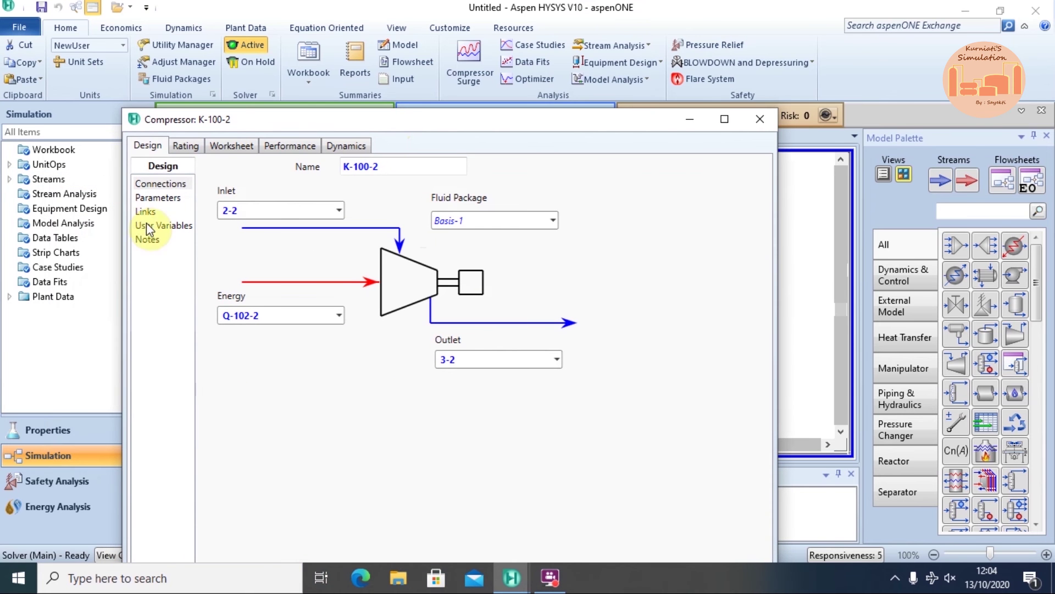
click(158, 197)
click(377, 187)
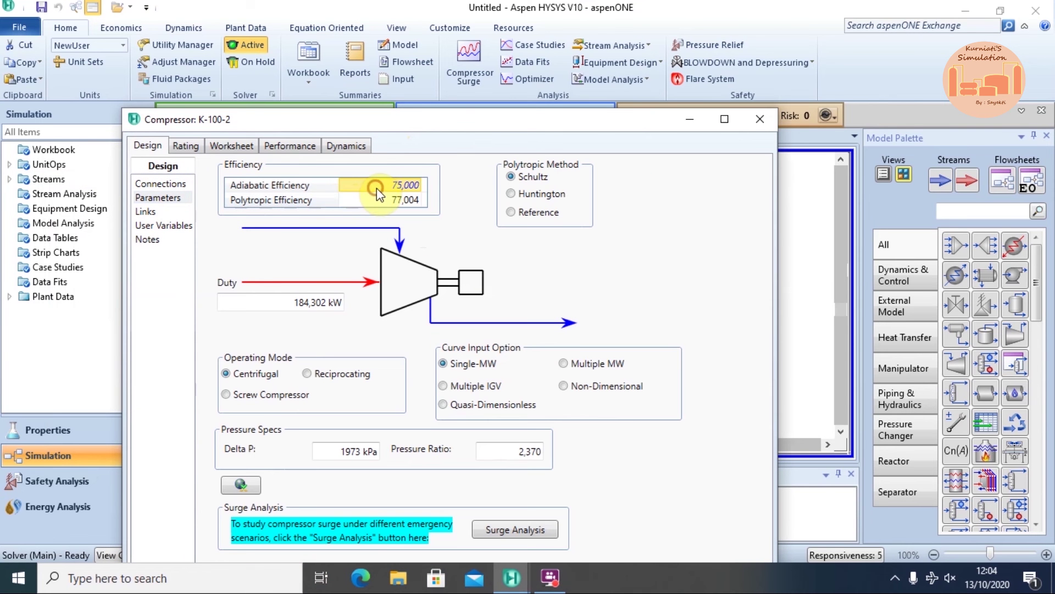
text(78)
key(Return)
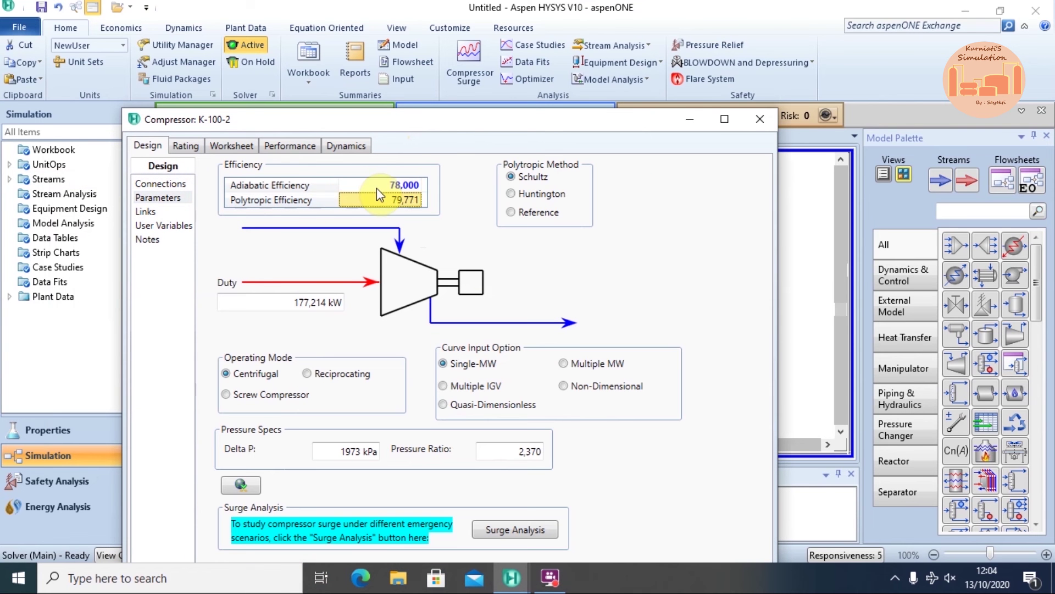
click(761, 120)
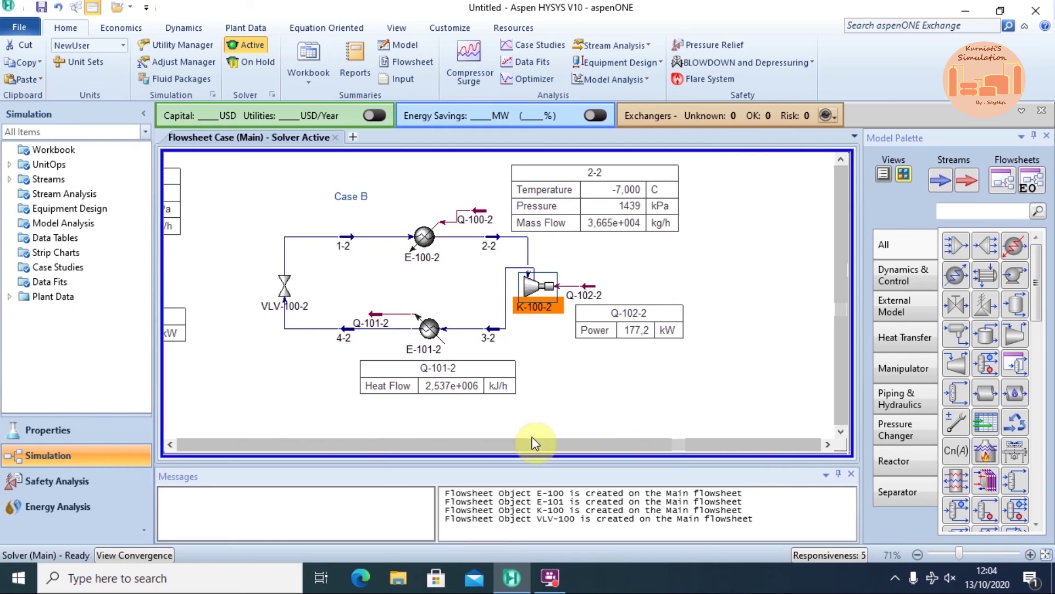
Step: Clone the complete Case B cycle with its tables and label, placing the copy below the original cycle
click(170, 446)
click(170, 446)
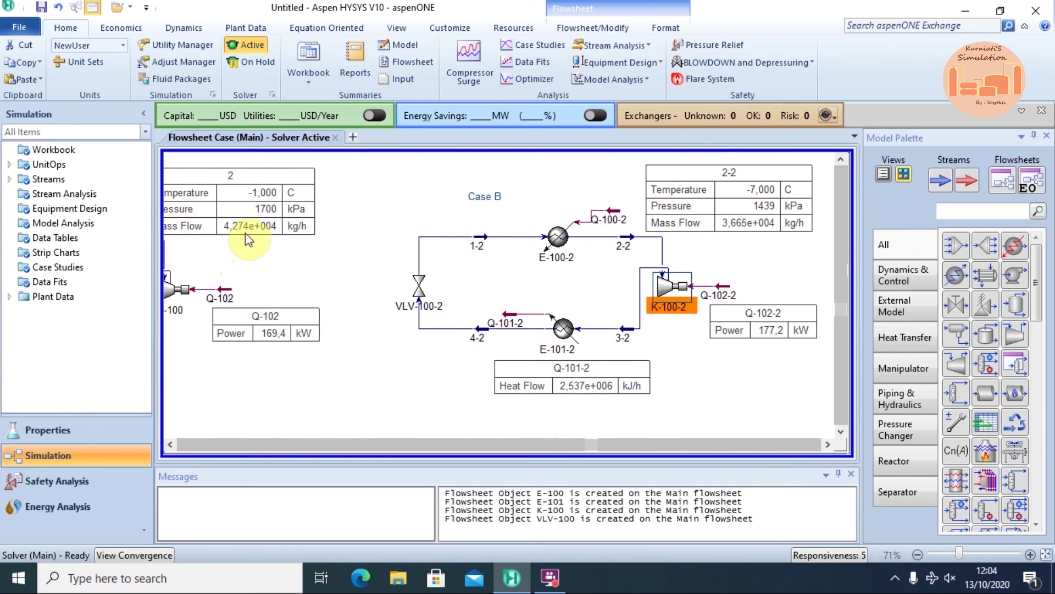
click(752, 243)
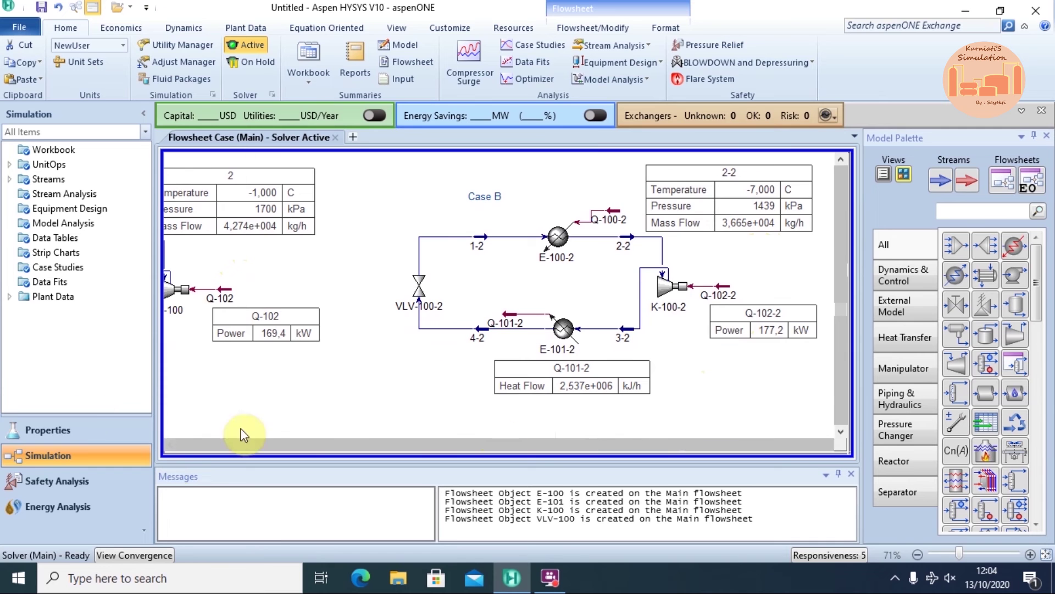
click(169, 444)
click(167, 444)
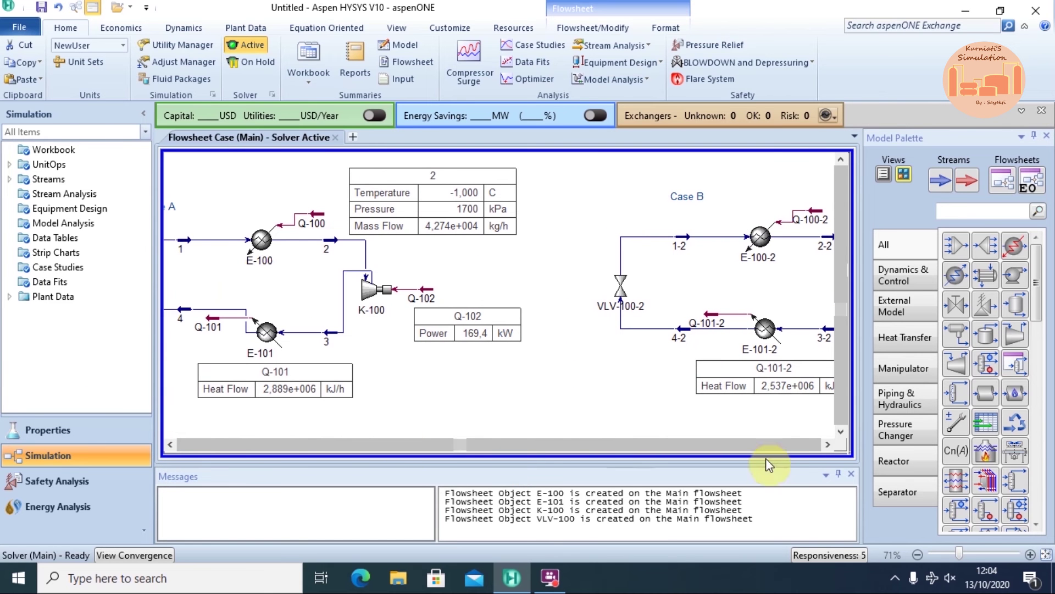
click(827, 444)
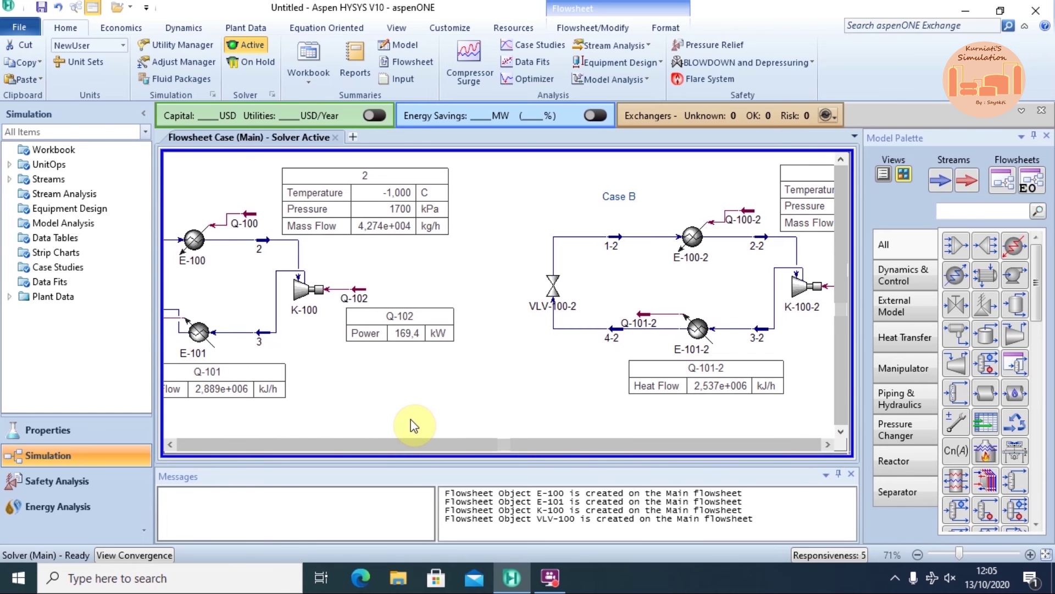
click(605, 442)
drag(318, 171, 846, 430)
right_click(413, 188)
click(459, 384)
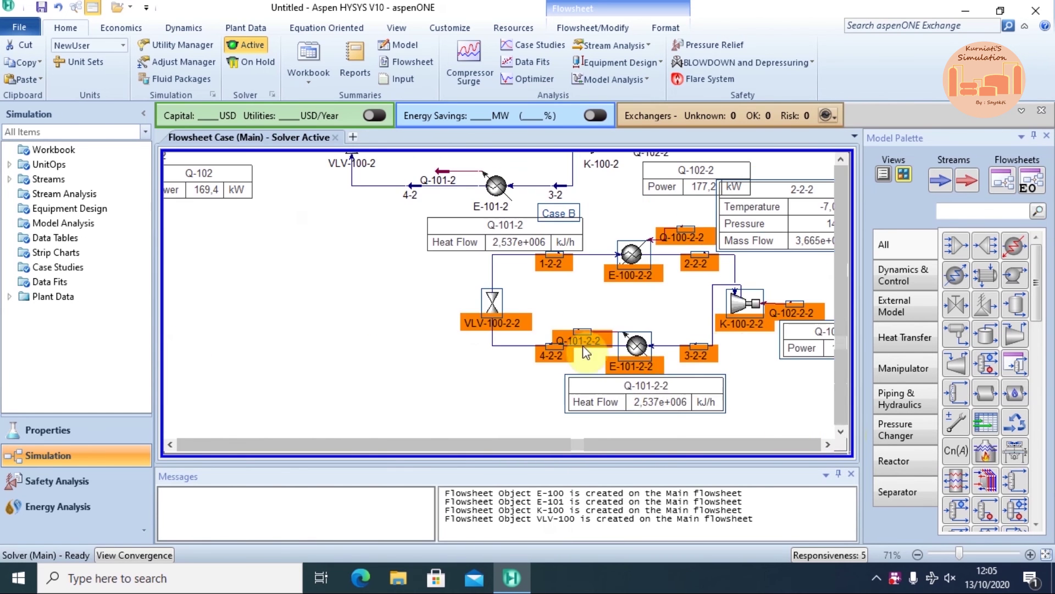
Step: Change the text label of the newly copied cycle from "Case B" to "Case C"
scroll(582, 345, down, 2)
scroll(835, 417, down, 2)
double_click(366, 235)
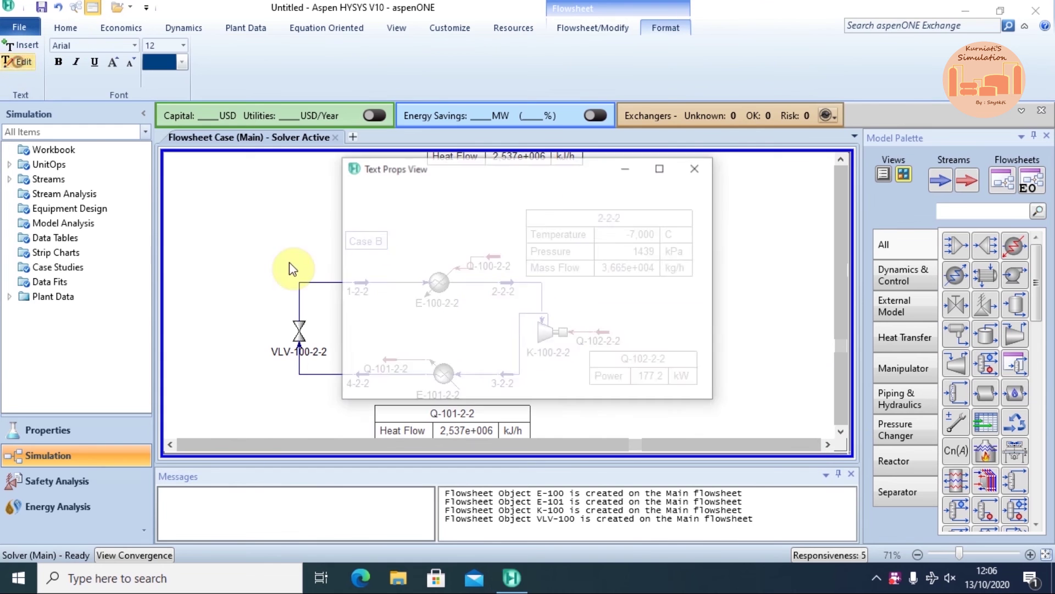
key(BackSpace)
text(Case C)
click(641, 366)
Step: In the worksheet of heater E-100-2-2, set the temperature of outlet stream 2-2-2 to -12 C and close the heater
double_click(444, 289)
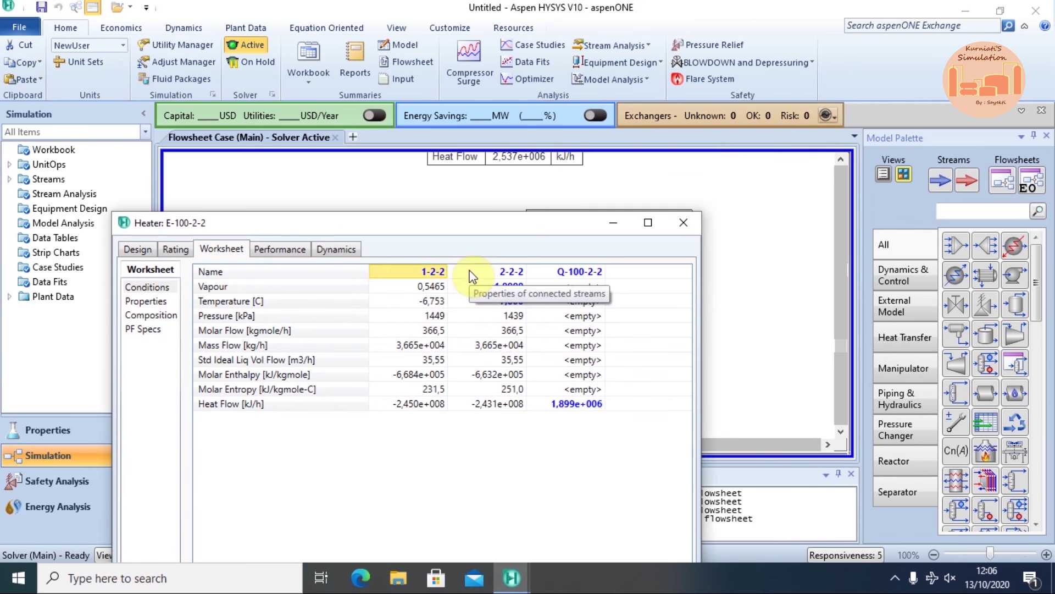
click(513, 300)
text(-12)
key(Return)
click(684, 222)
Step: Set the heat flow of energy stream Q-100-2-2 to 422 kW and close the stream properties
double_click(489, 259)
click(220, 210)
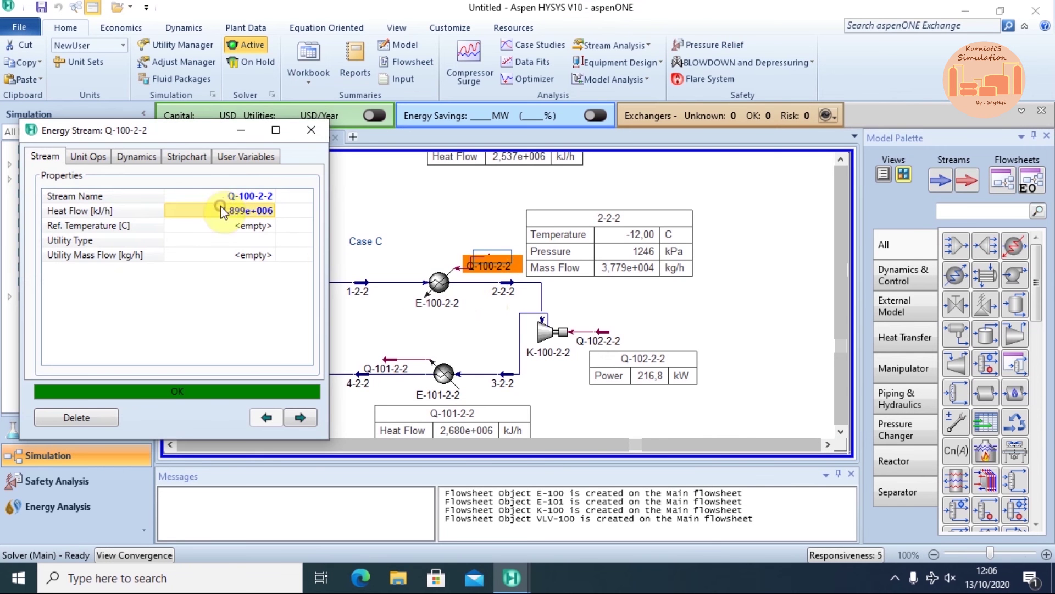
text(422)
click(309, 278)
click(311, 130)
Step: Set the adiabatic efficiency of compressor K-100-2-2 to 77 and close its properties
double_click(548, 331)
click(110, 239)
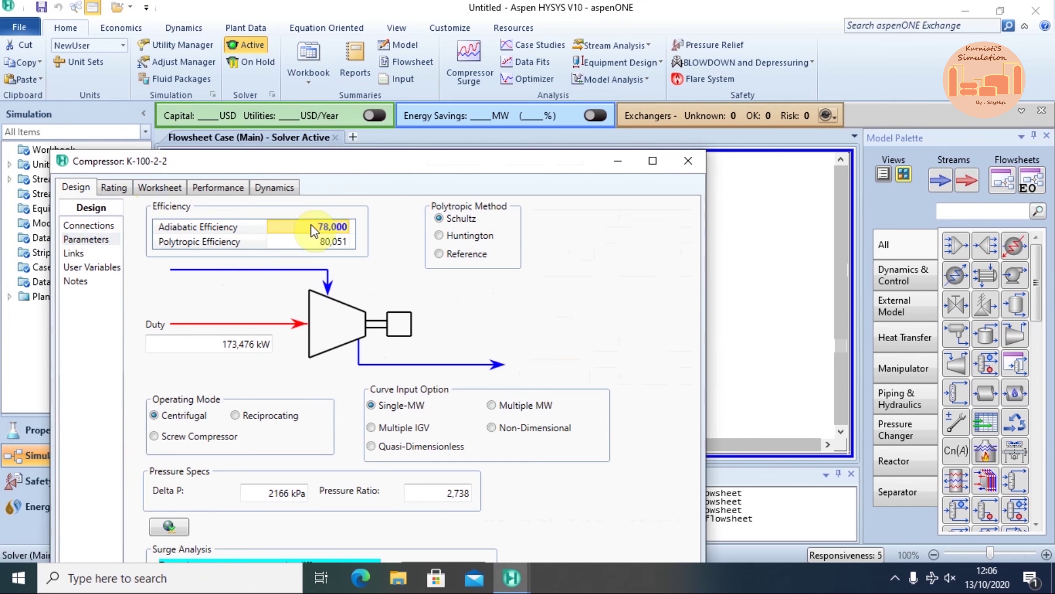
text(77)
key(Return)
click(681, 162)
Step: Clone the Case B cycle again and place the new copy beside the Case C cycle, on its compressor side
click(841, 159)
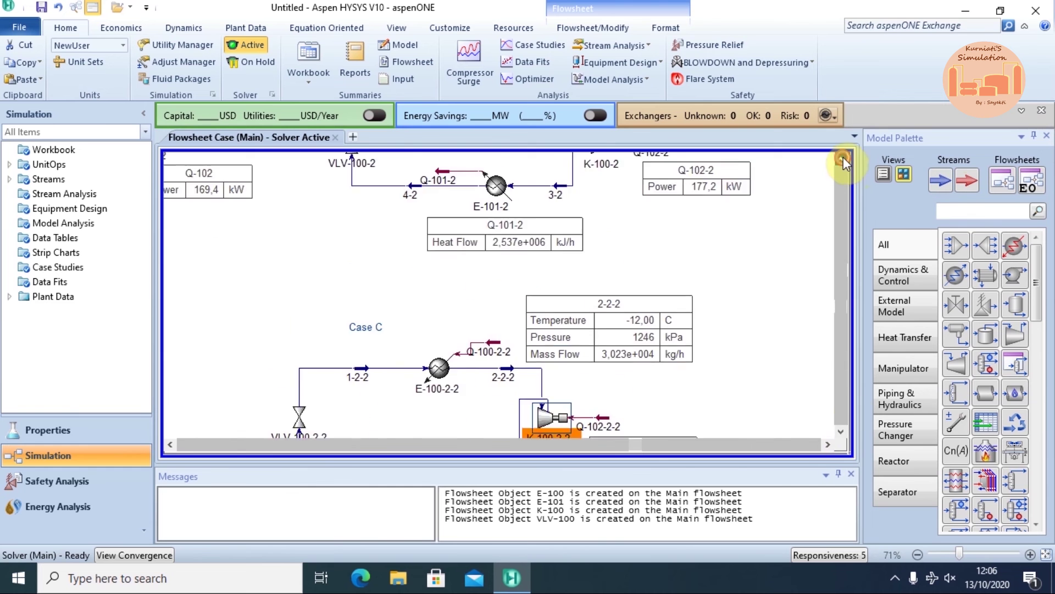
click(840, 424)
click(841, 159)
click(841, 431)
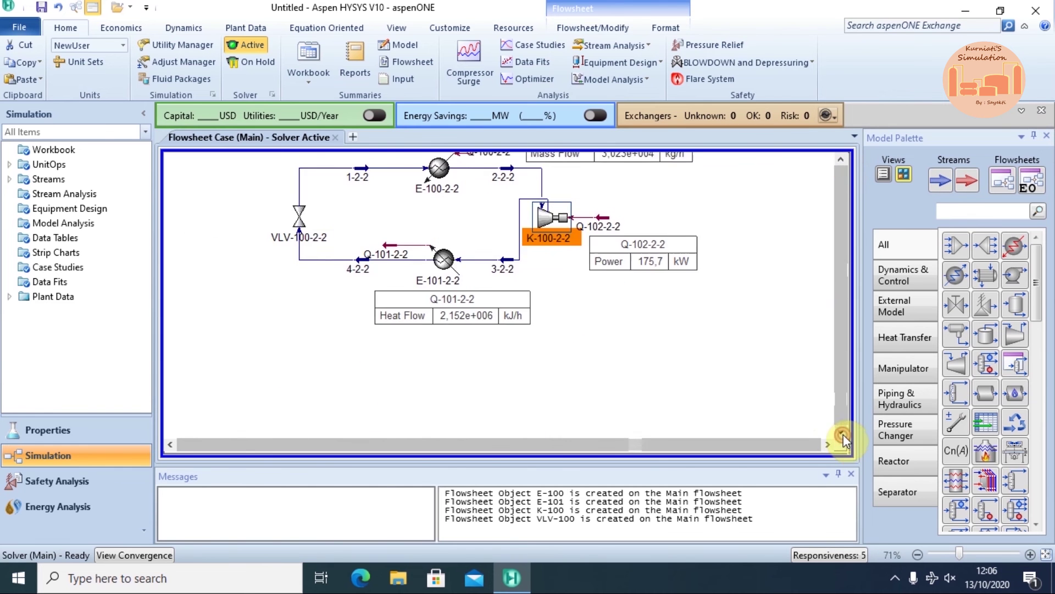
click(841, 159)
click(841, 159)
click(828, 444)
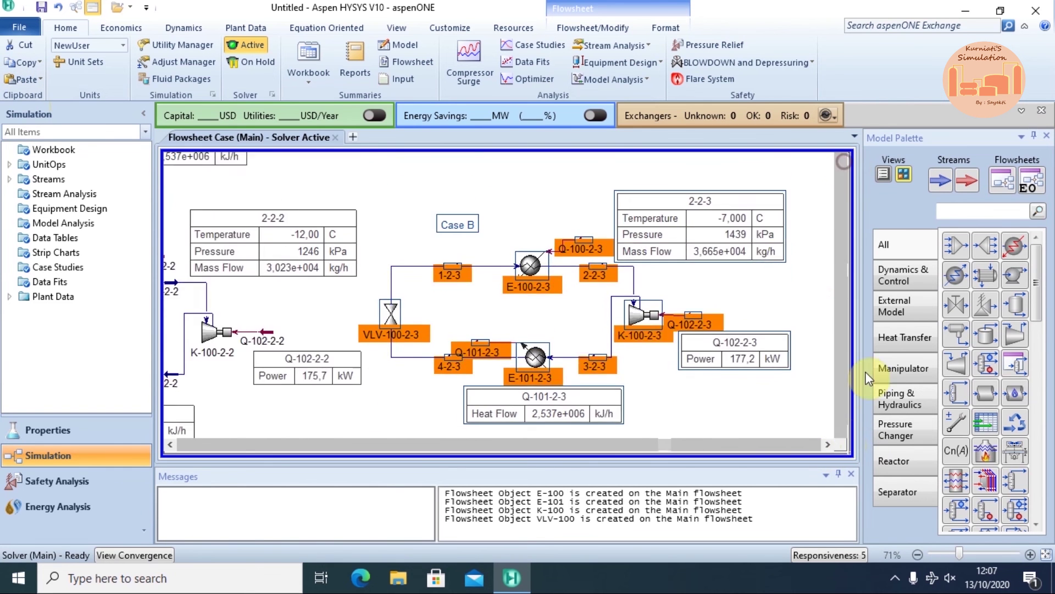
click(828, 445)
Step: Rearrange the new copy, moving stream 1-2-3 above valve VLV-100-2-3 and bringing streams 2-2-3 and Q-100-2-3 into line with heater E-100-2-3
drag(381, 357, 482, 283)
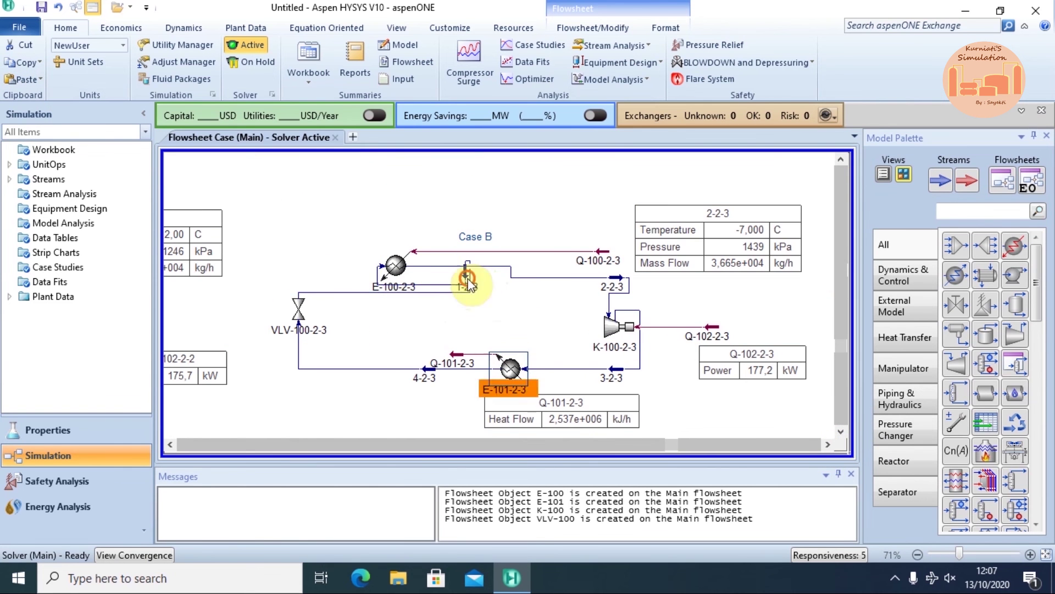
click(471, 278)
drag(313, 294, 319, 271)
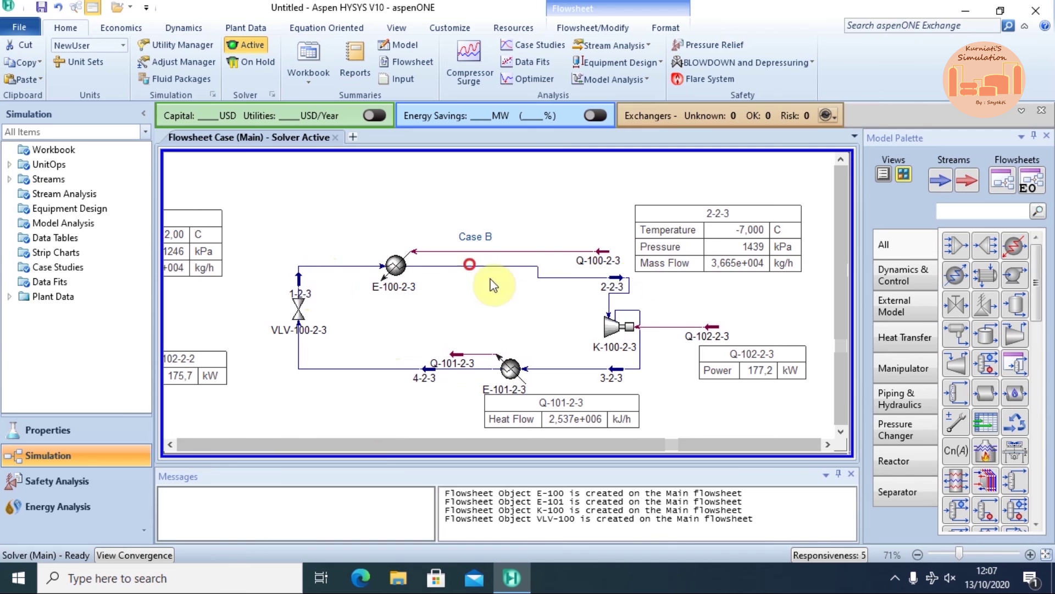
drag(616, 277, 512, 260)
Step: Set energy stream Q-100-2-3's heat flow to 422 kW and, in heater E-100-2-3, the temperature of outlet stream 2-2-3 to -18 C
double_click(512, 259)
click(297, 272)
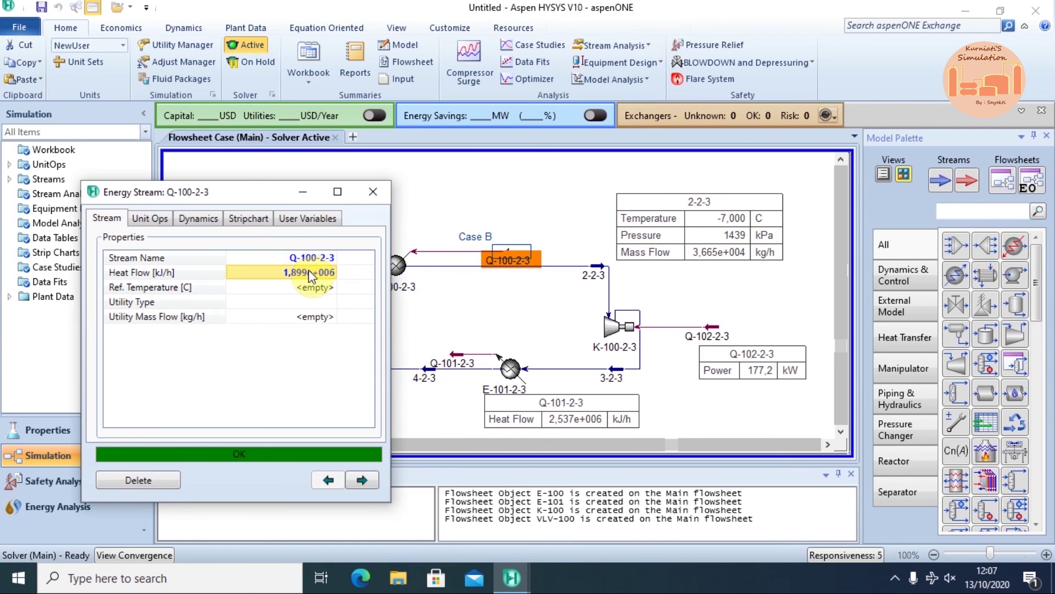
text(422)
key(Return)
click(372, 191)
double_click(393, 267)
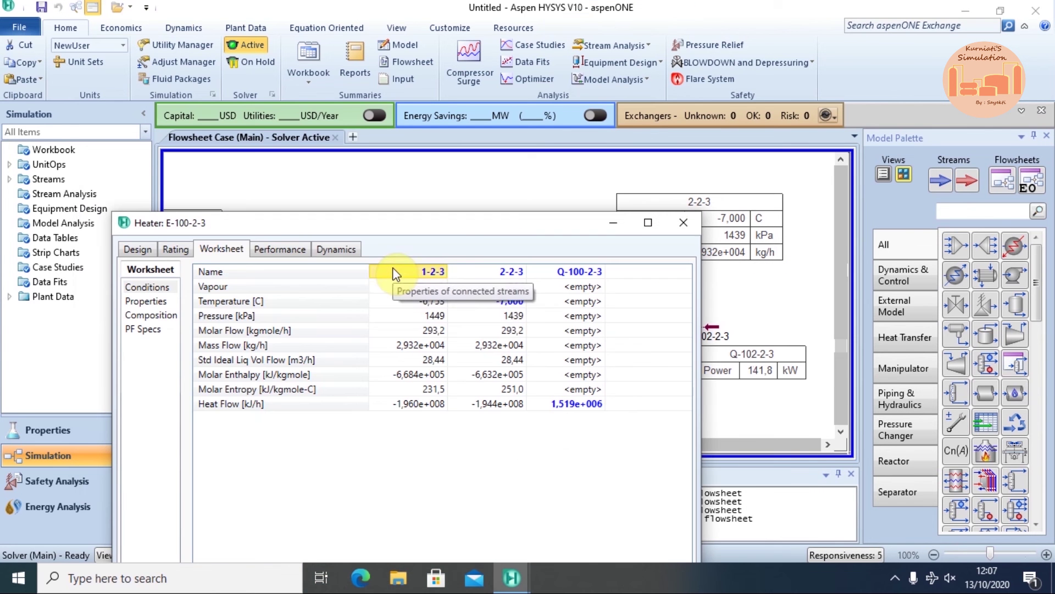
click(683, 222)
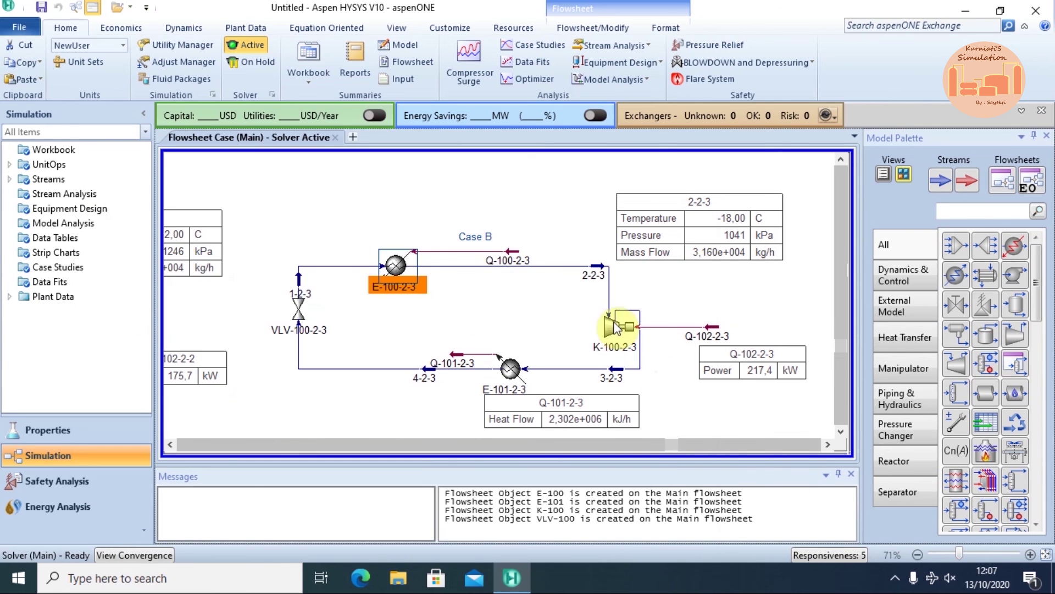
Step: Change the adiabatic efficiency of compressor K-100-2-3 and close its properties
double_click(619, 282)
click(143, 152)
double_click(365, 144)
text(73)
key(Return)
click(744, 75)
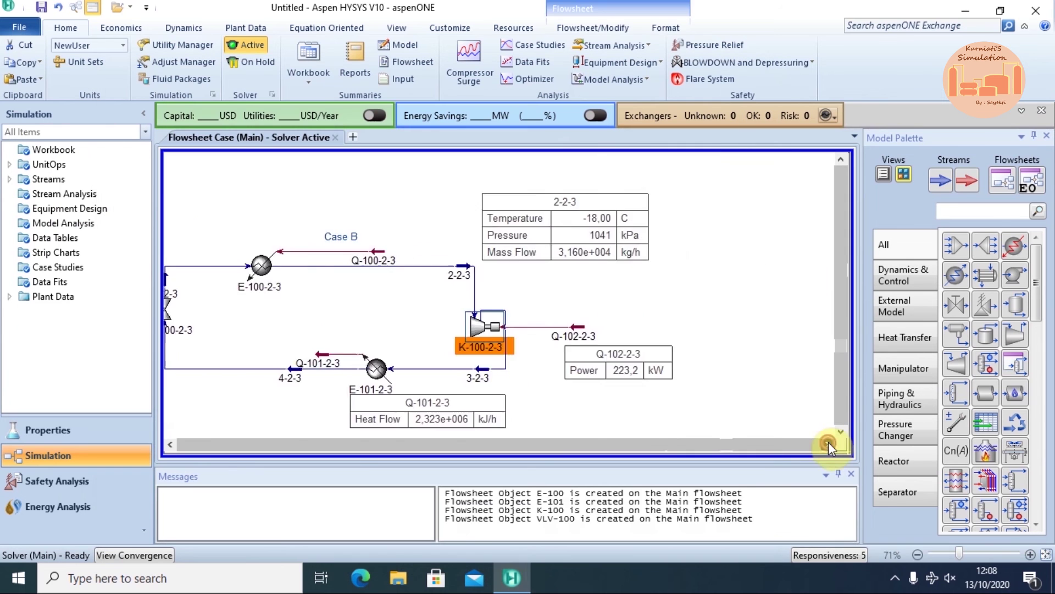
Step: Revise the heat flow of energy stream Q-100-2-3 and change that cycle's text label to "Case D"
click(895, 577)
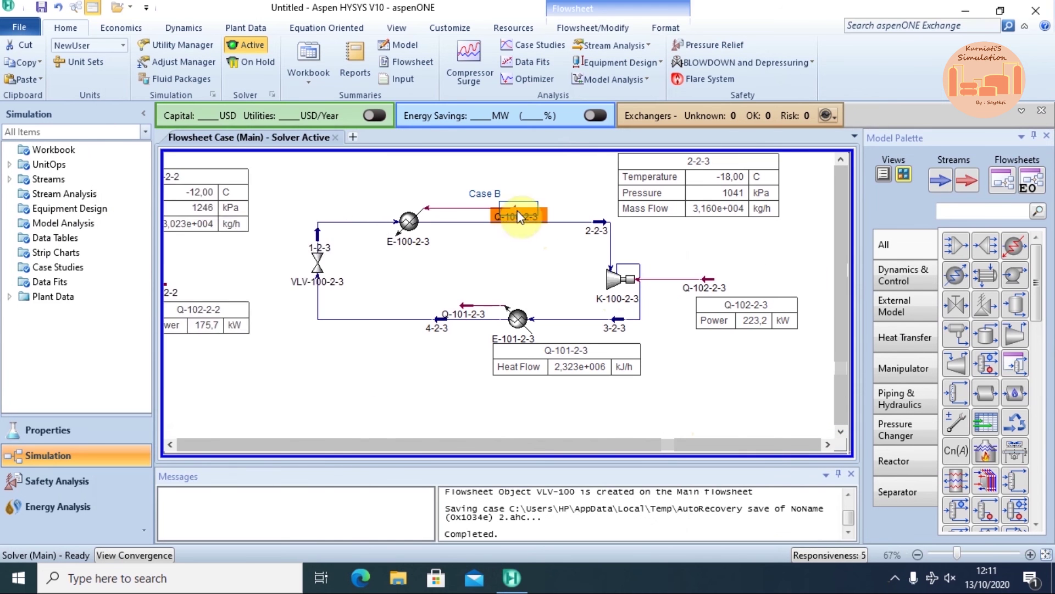
double_click(519, 216)
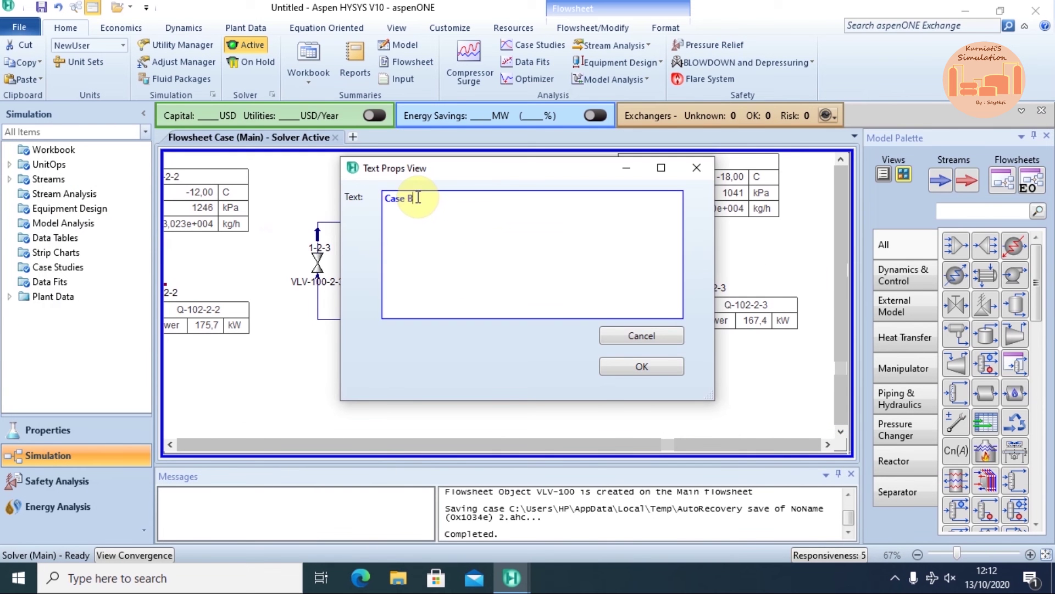
key(BackSpace)
text(D)
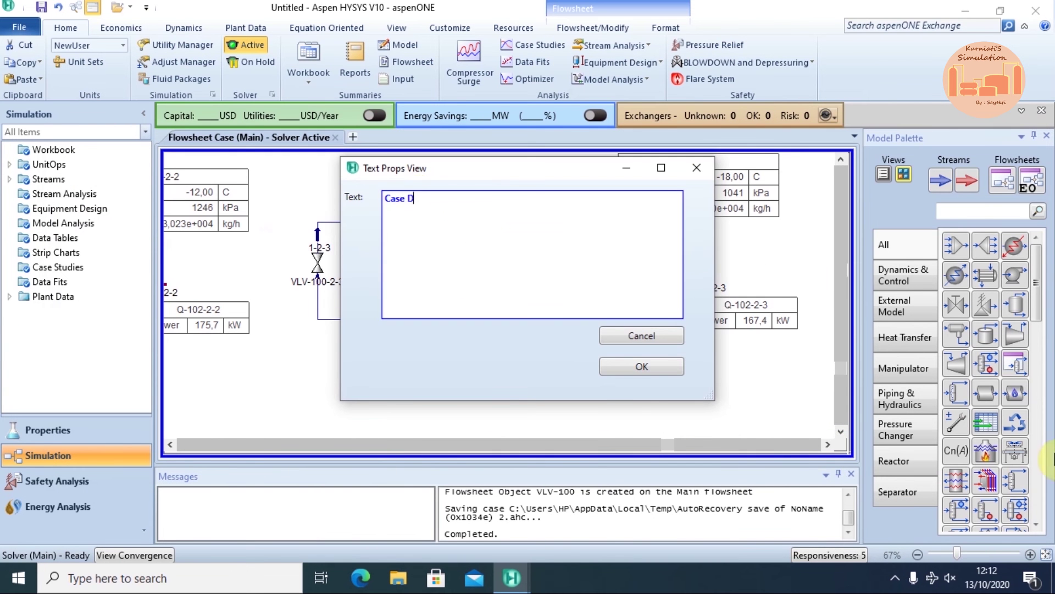
click(641, 363)
Step: Clone the Case B cycle once more and place the new copy below the Case C cycle
scroll(803, 440, down, 3)
scroll(824, 440, down, 5)
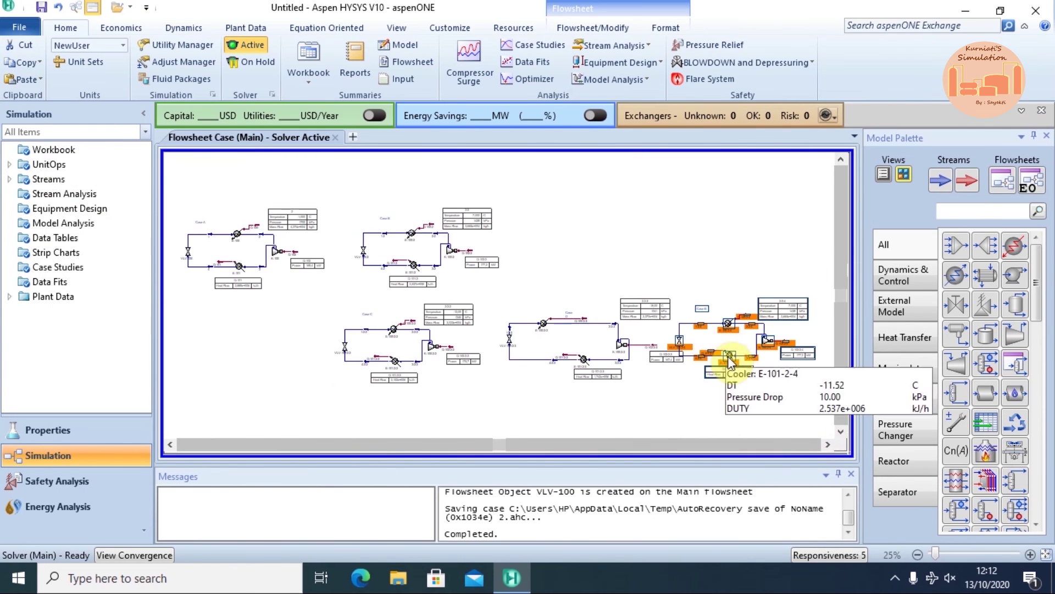
scroll(801, 426, down, 1)
scroll(436, 307, up, 5)
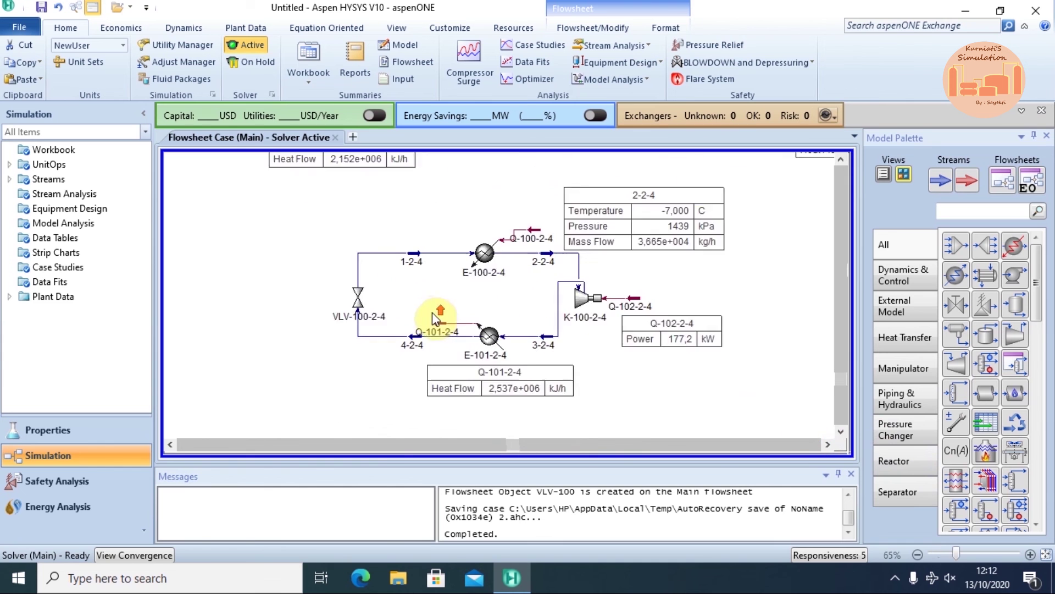
Step: Set the heat flow of energy stream Q-100-2-4 to 7,596e+005 kJ/h and close the stream properties
double_click(555, 222)
click(307, 272)
text(1200000)
key(Return)
click(373, 191)
Step: Set the adiabatic efficiency of compressor K-100-2-4 to 75 and close its properties
scroll(758, 341, down, 2)
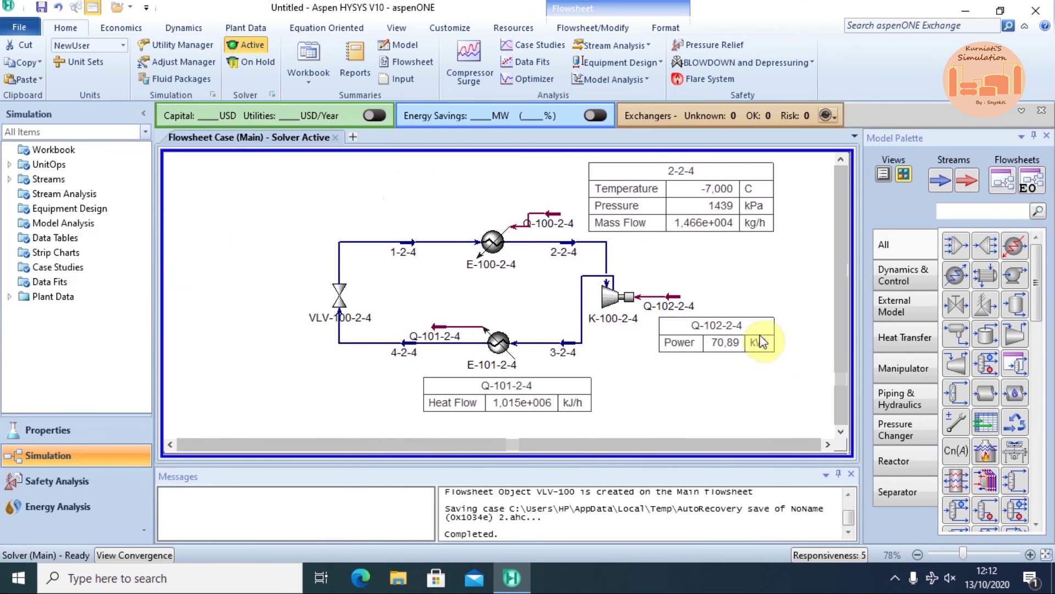
double_click(714, 294)
click(165, 300)
click(372, 286)
text(75)
key(Return)
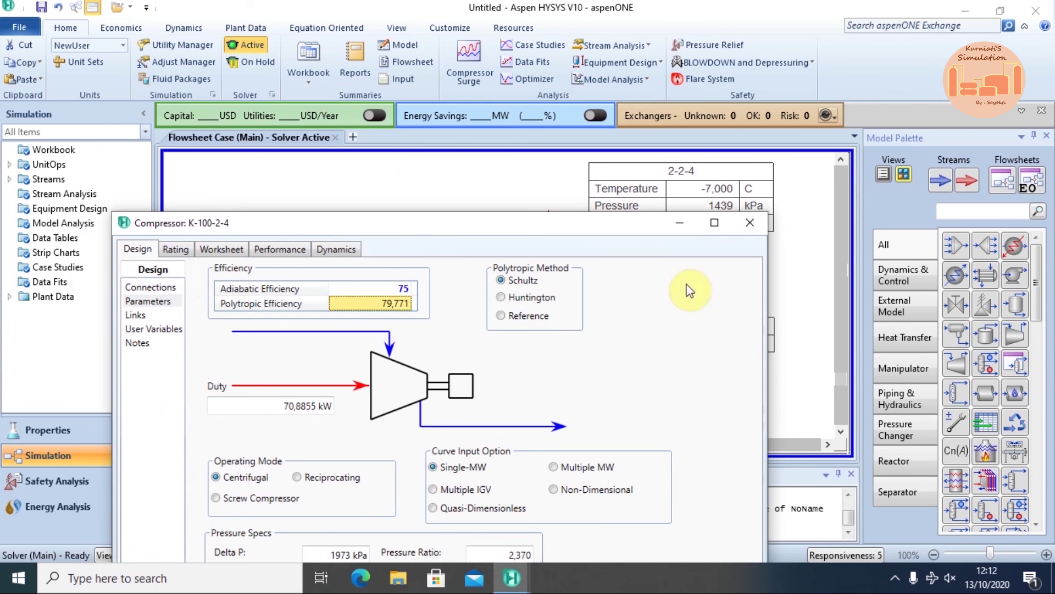
click(749, 223)
Step: In the worksheet of heater E-100-2-4, set the temperature of outlet stream 2-2-4 to -23 C
double_click(491, 241)
click(414, 208)
text(-)
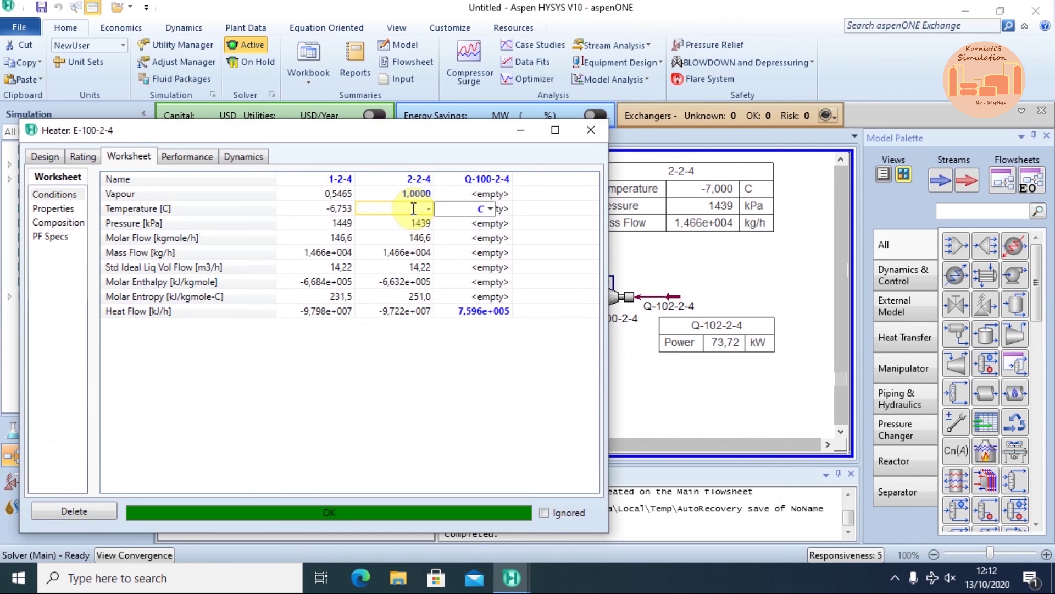
text(23)
key(Return)
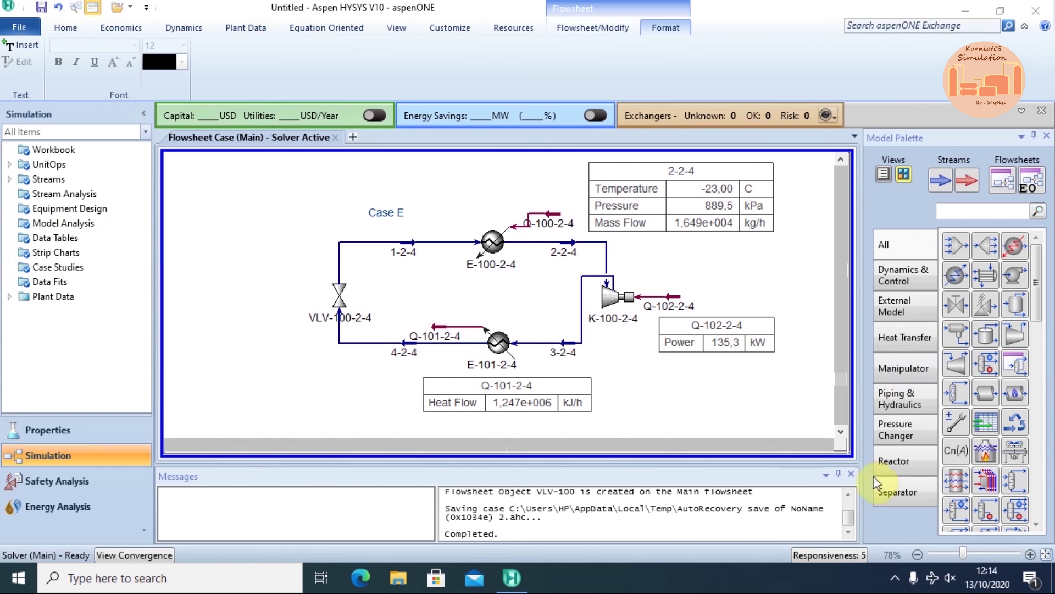
Step: Add a Spreadsheet operation to the free area of the flowsheet below the Case A cycle
click(1048, 557)
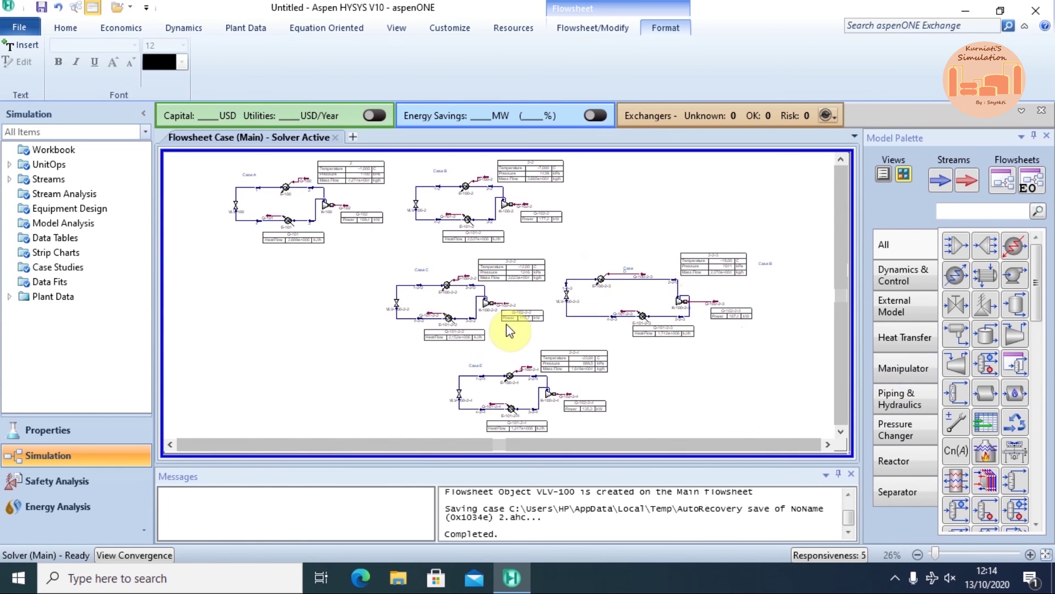
click(994, 422)
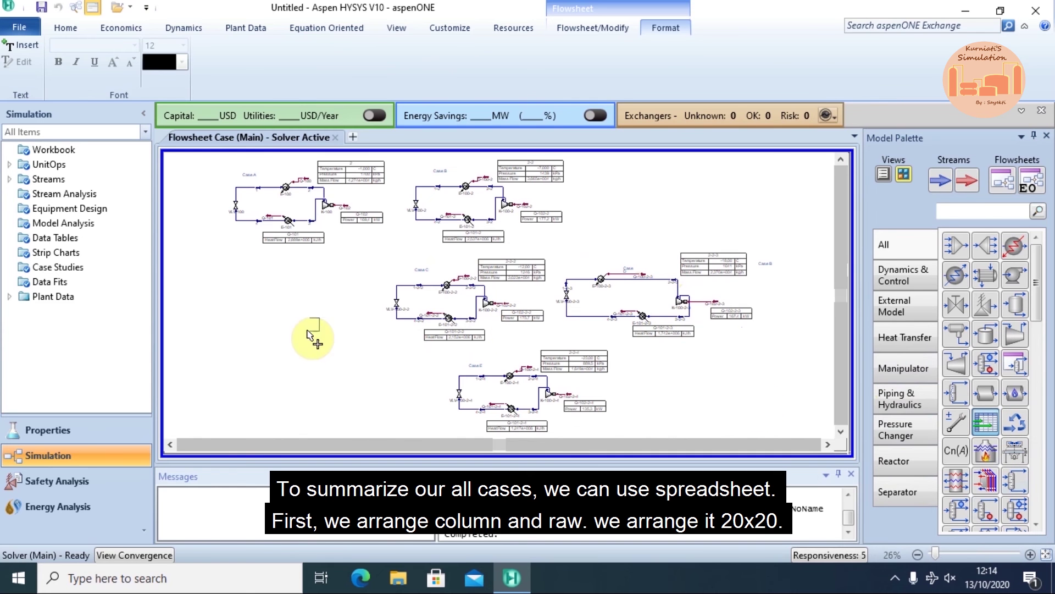
click(282, 329)
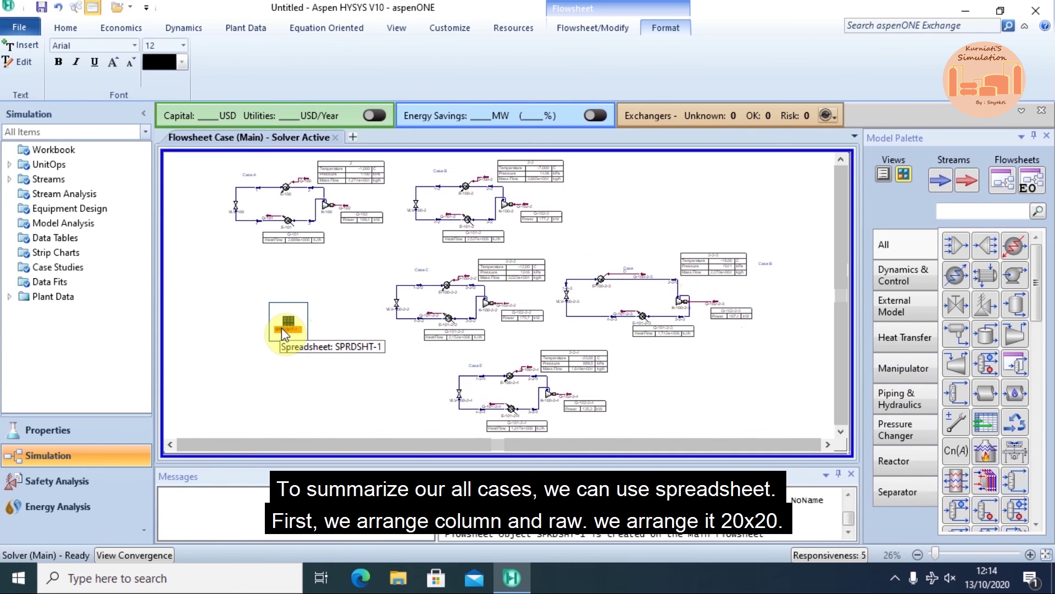
click(346, 345)
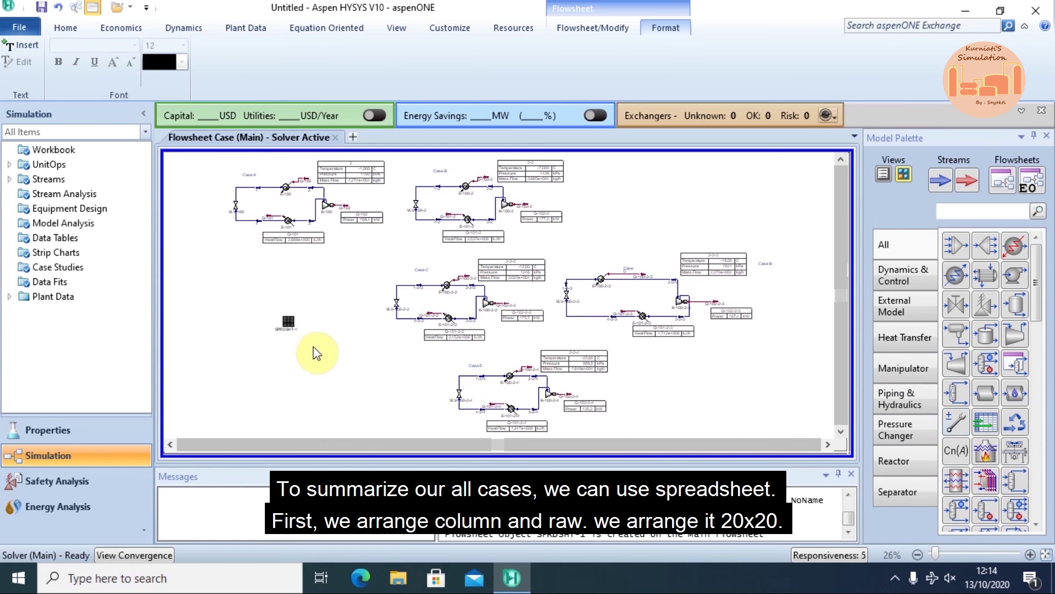
Step: Open the new spreadsheet's parameters and set its size to 20 columns and 20 rows
click(288, 322)
double_click(288, 322)
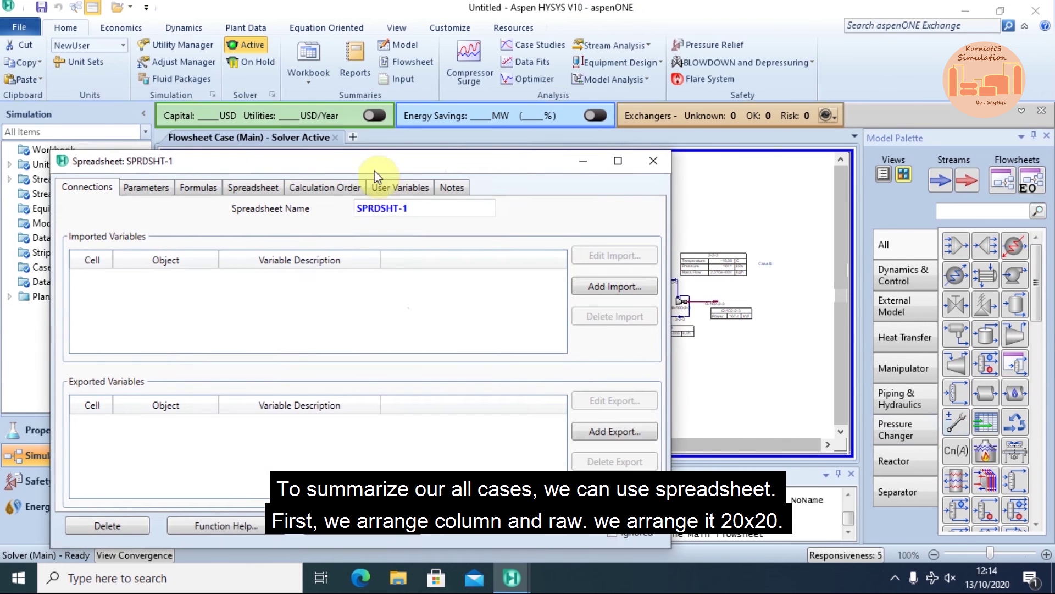
drag(374, 164, 396, 112)
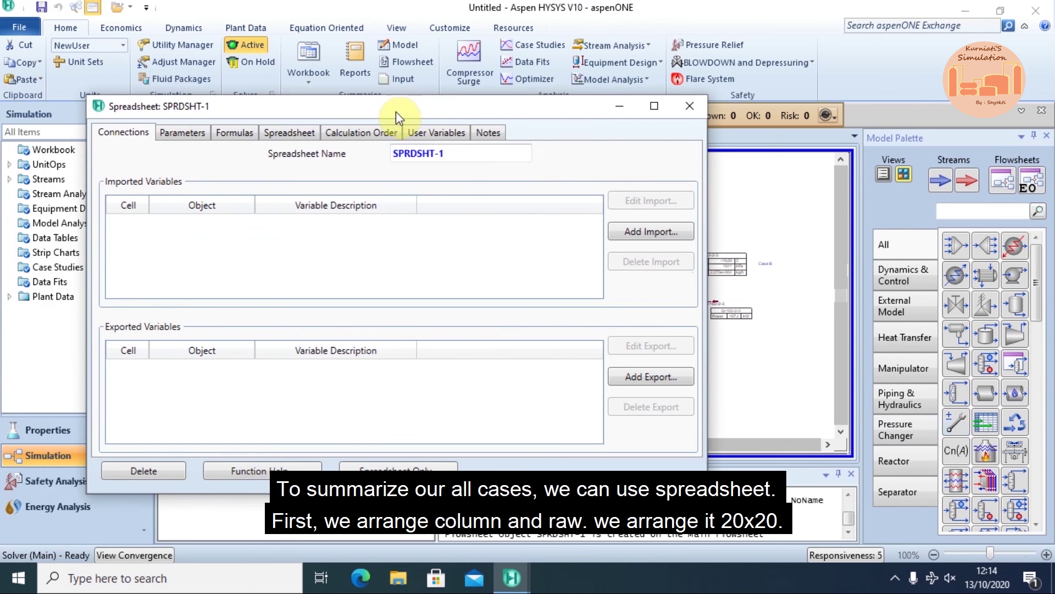
click(200, 133)
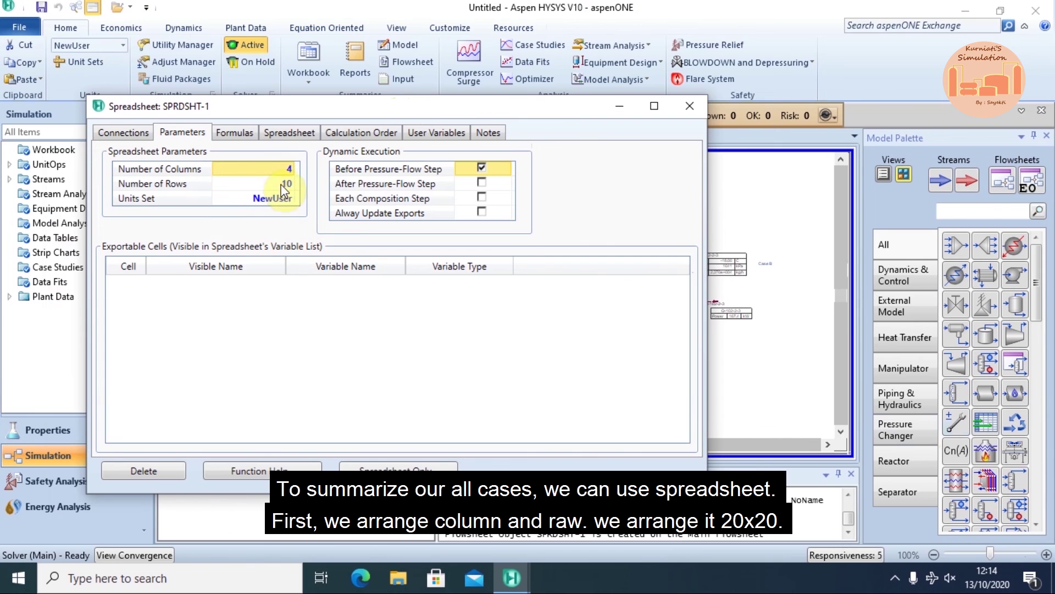
click(280, 166)
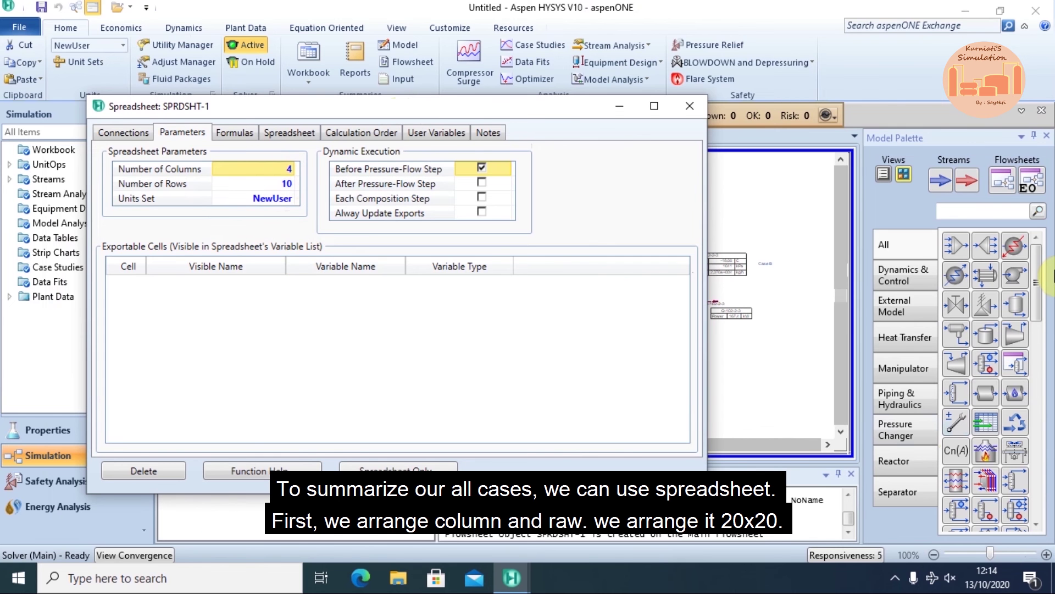
text(20)
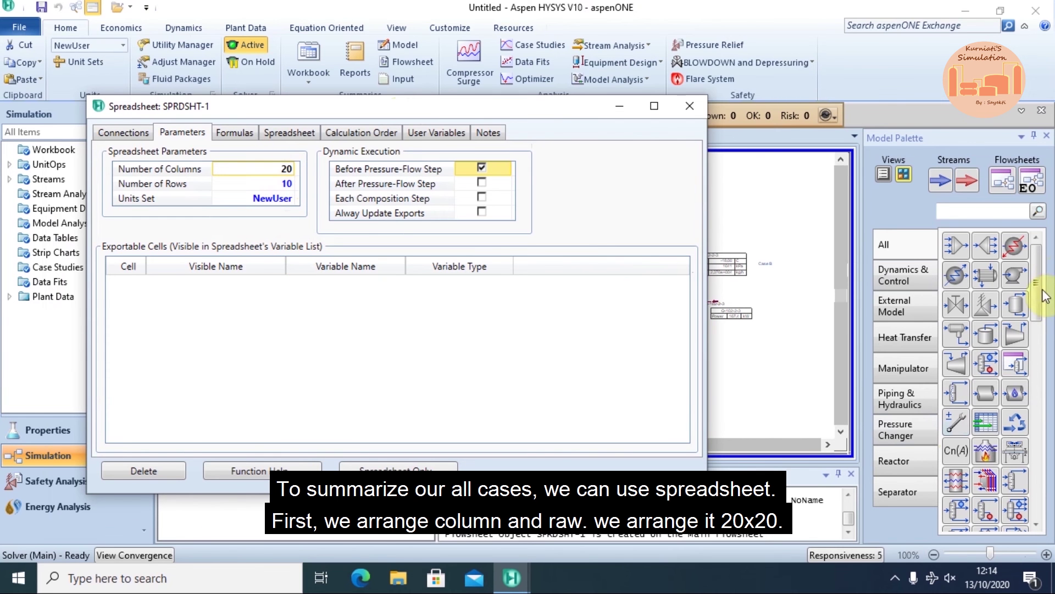
click(288, 183)
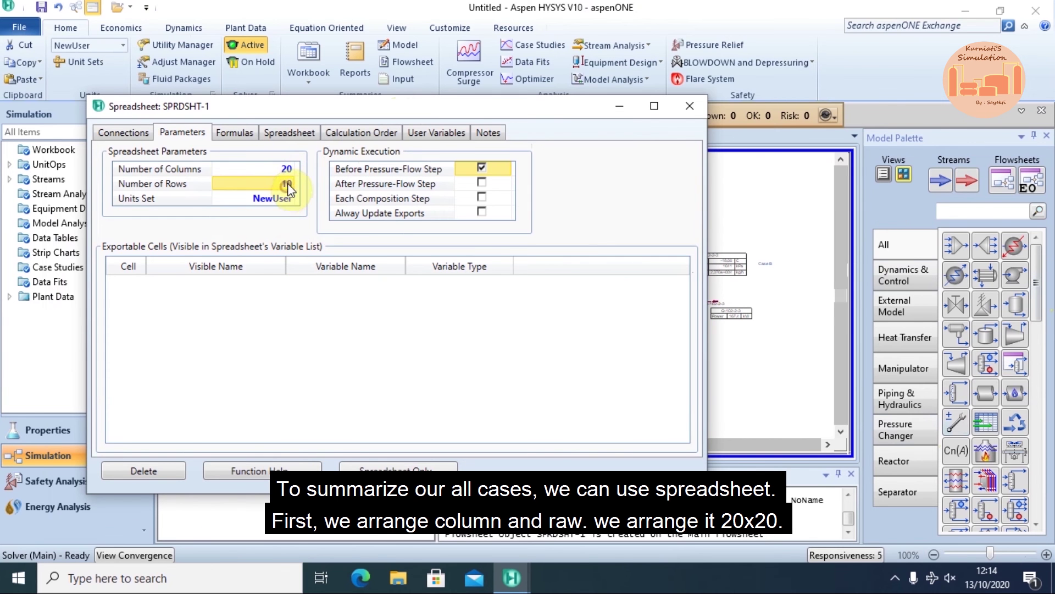
text(20)
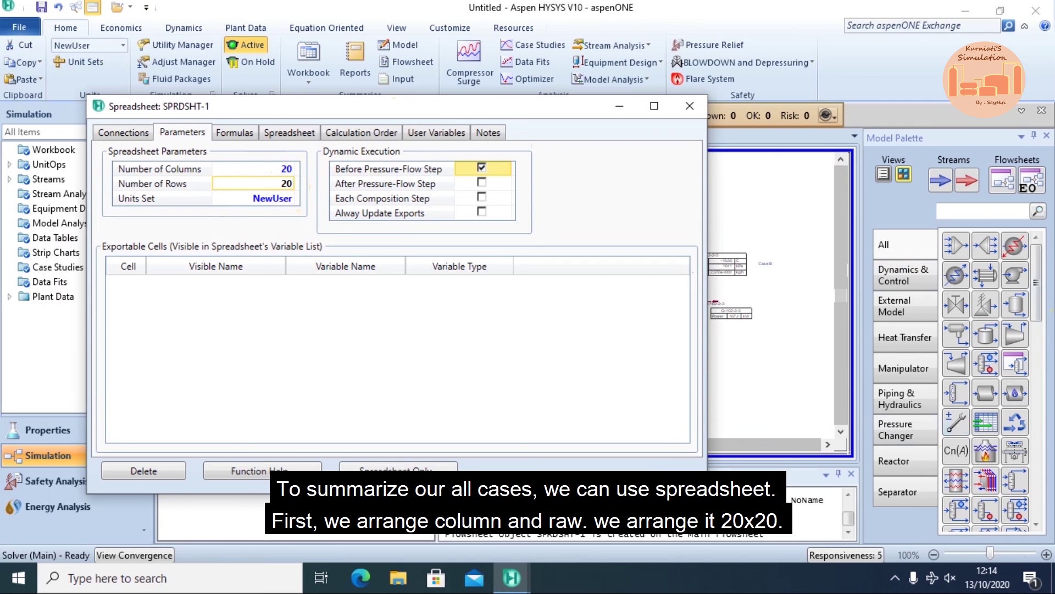
Step: Enter the row labels Jumlah refrigeran, Power Kompresor and Heat Condenser in spreadsheet cells B4 to B6
click(281, 134)
click(232, 330)
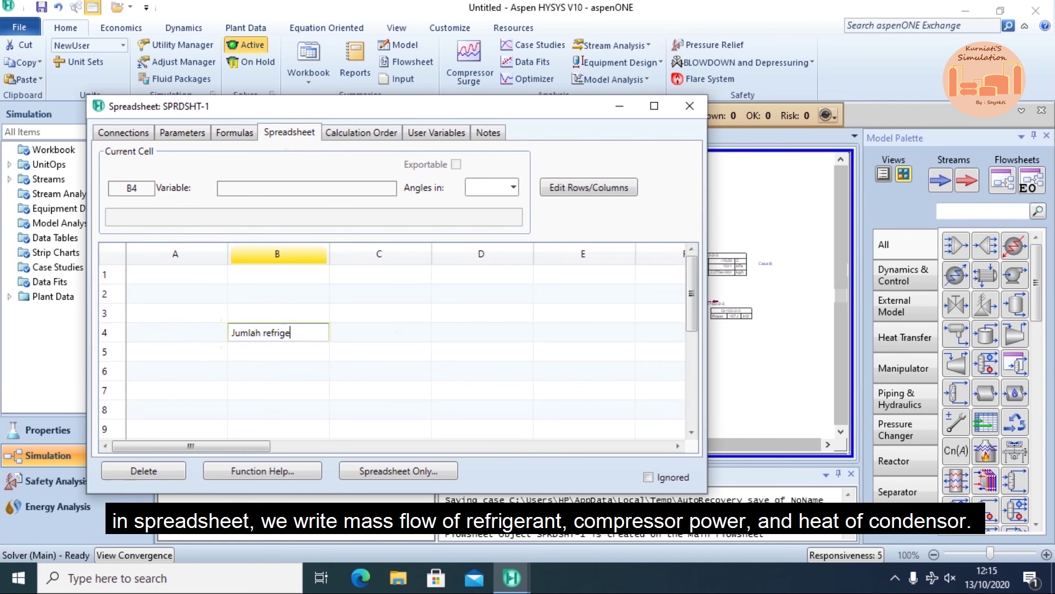
click(245, 352)
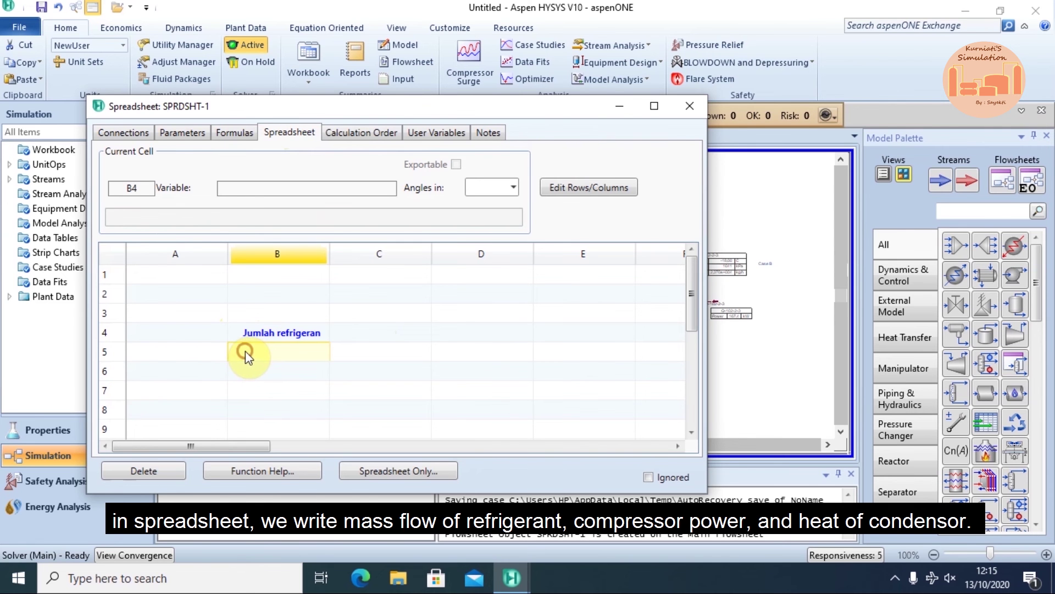
text(Power Kompresor)
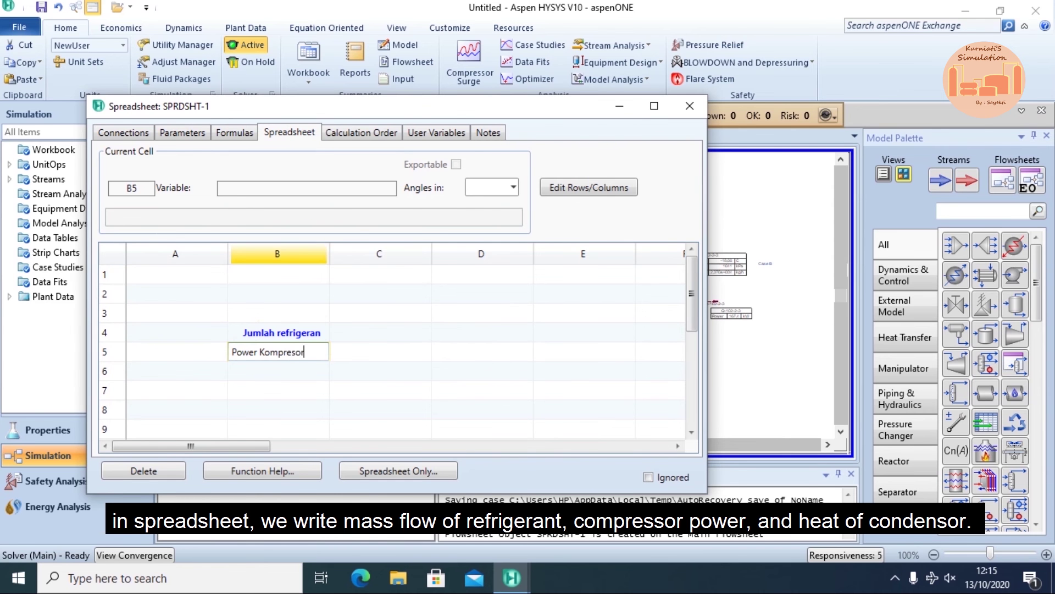
key(Return)
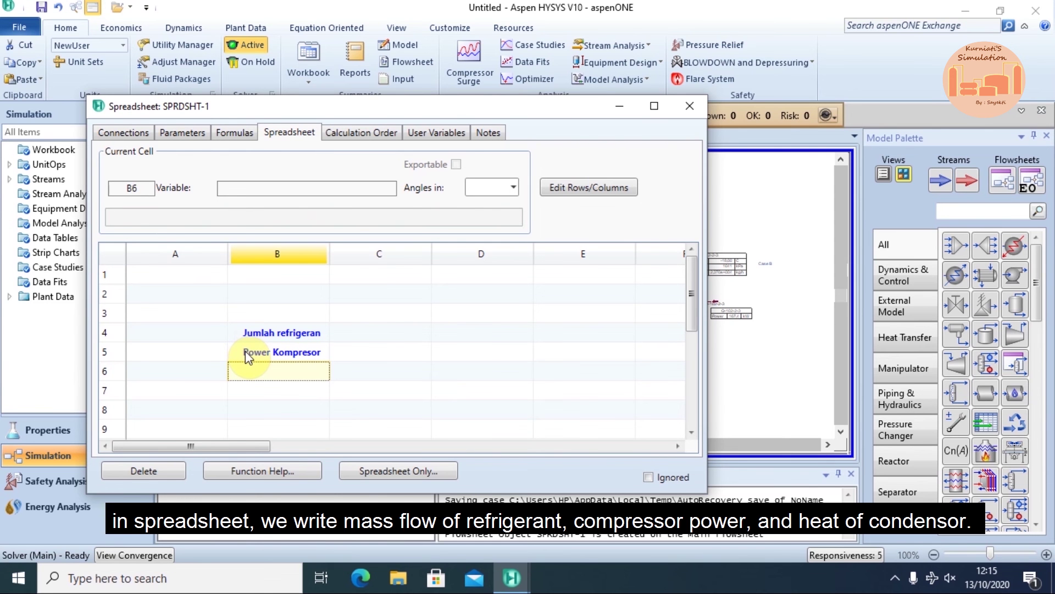
text(Heat Condenser)
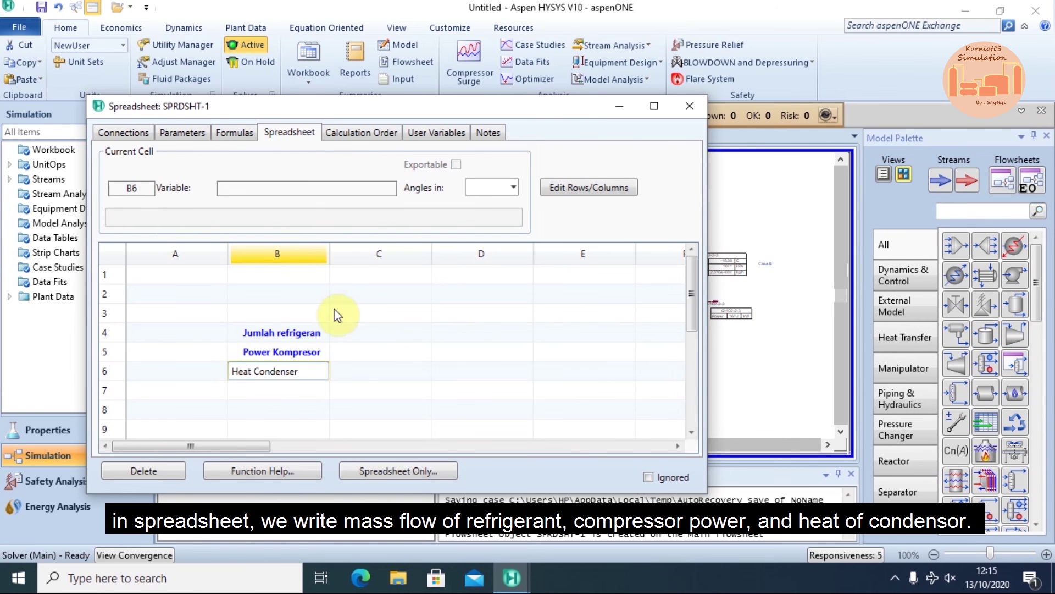
click(352, 333)
Step: Enter the column headings Case A, Case B, Case C and Case D in cells C3 to F3
click(358, 312)
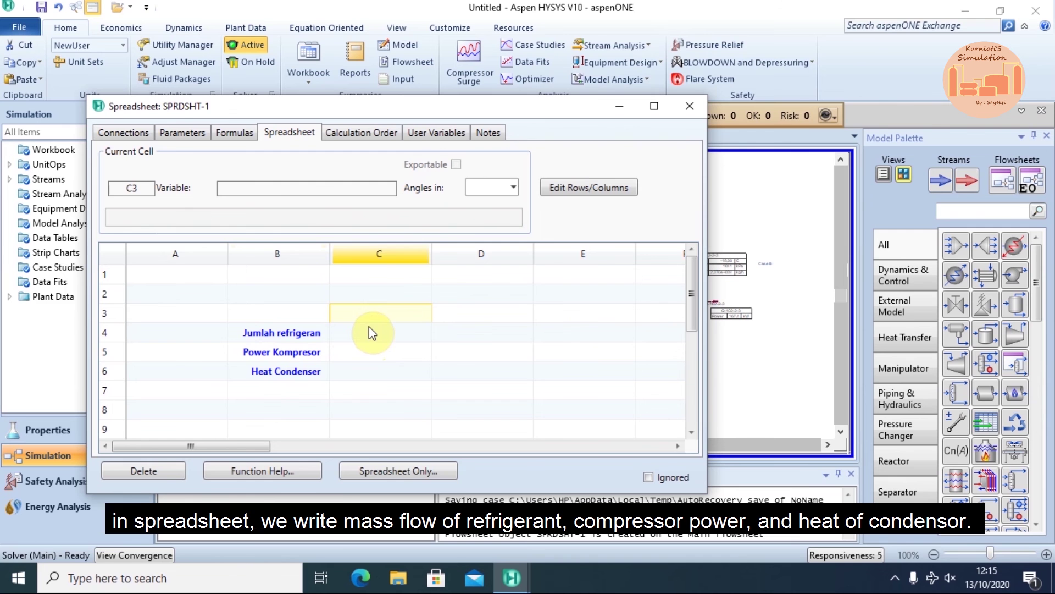
text(Case A)
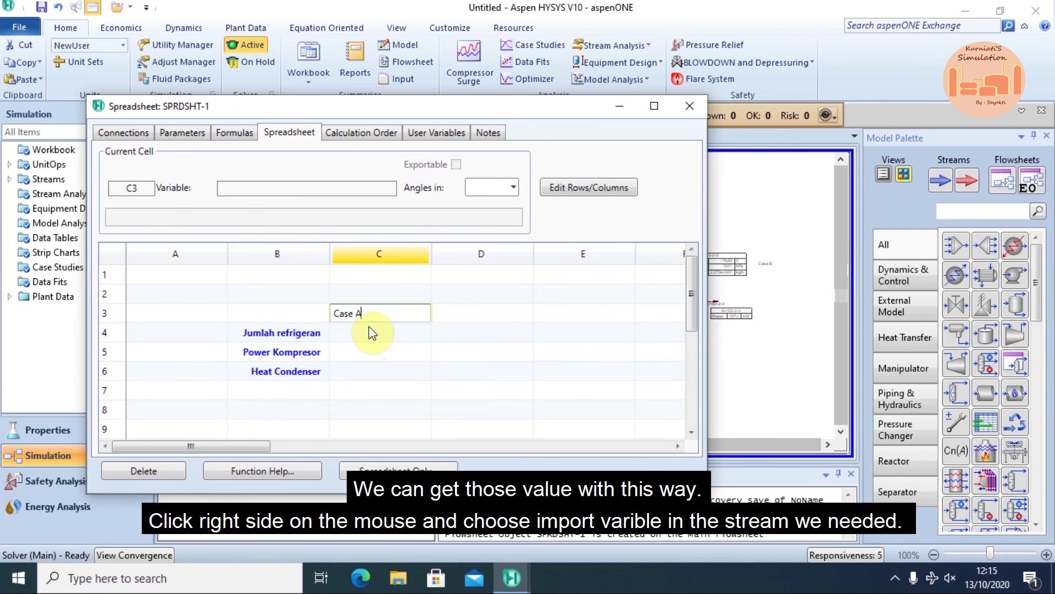
click(495, 315)
text(Case)
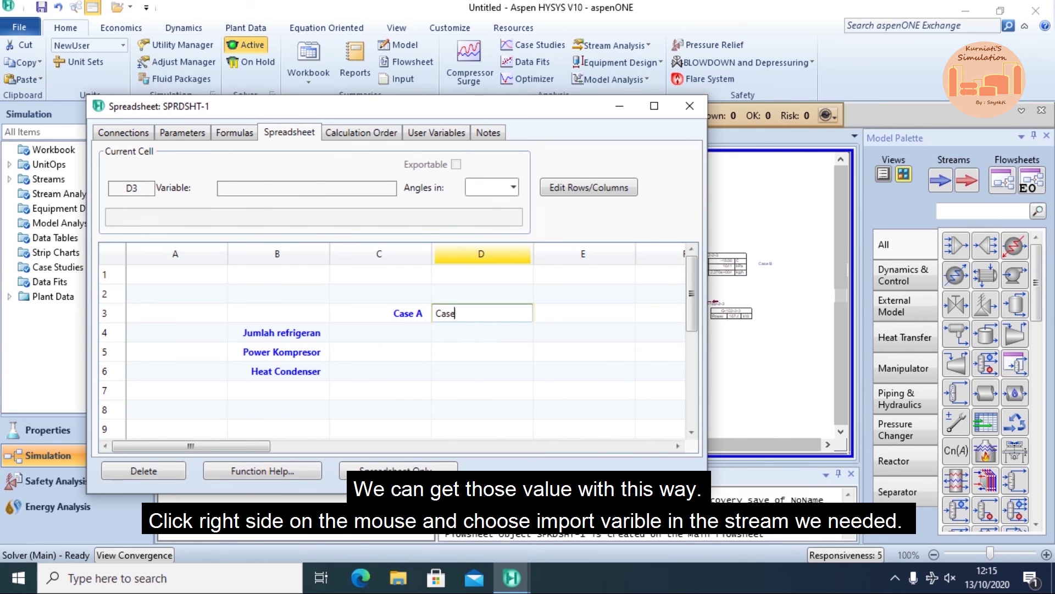
text( B)
click(570, 312)
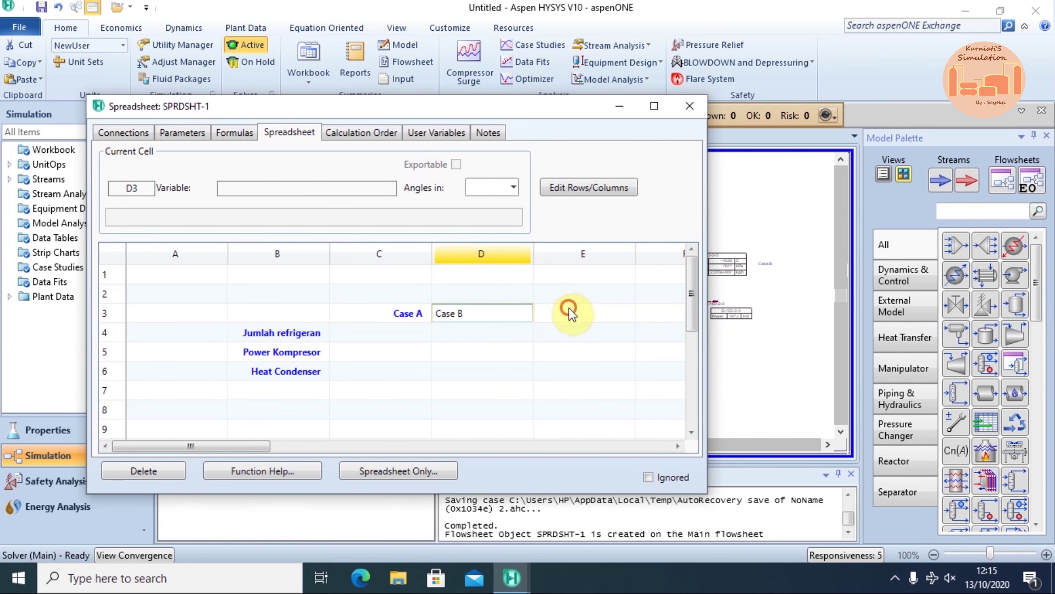
text(Case)
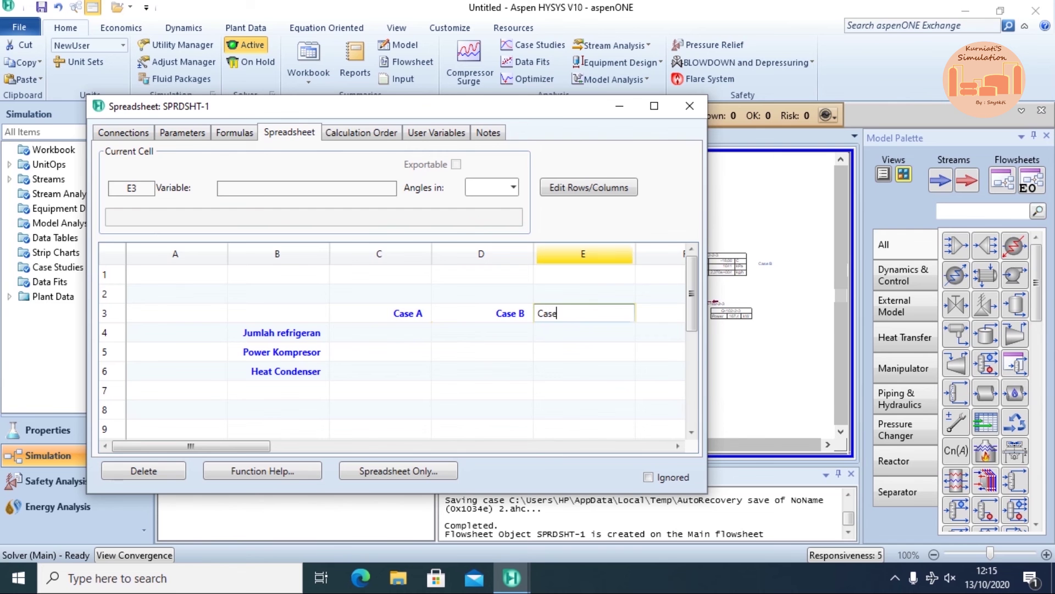
text( C)
click(677, 446)
click(582, 310)
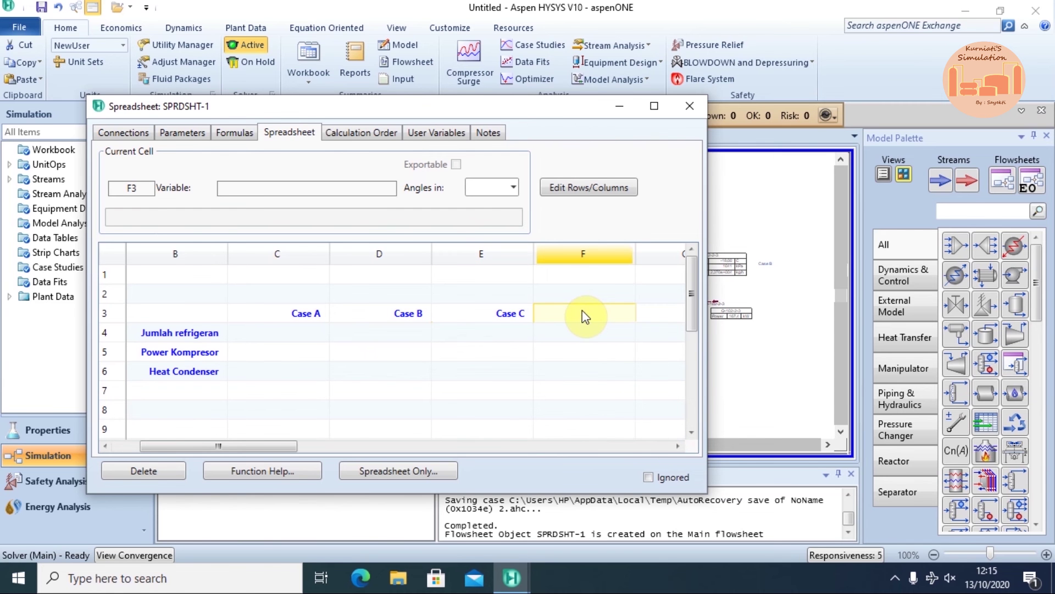
text(Case D)
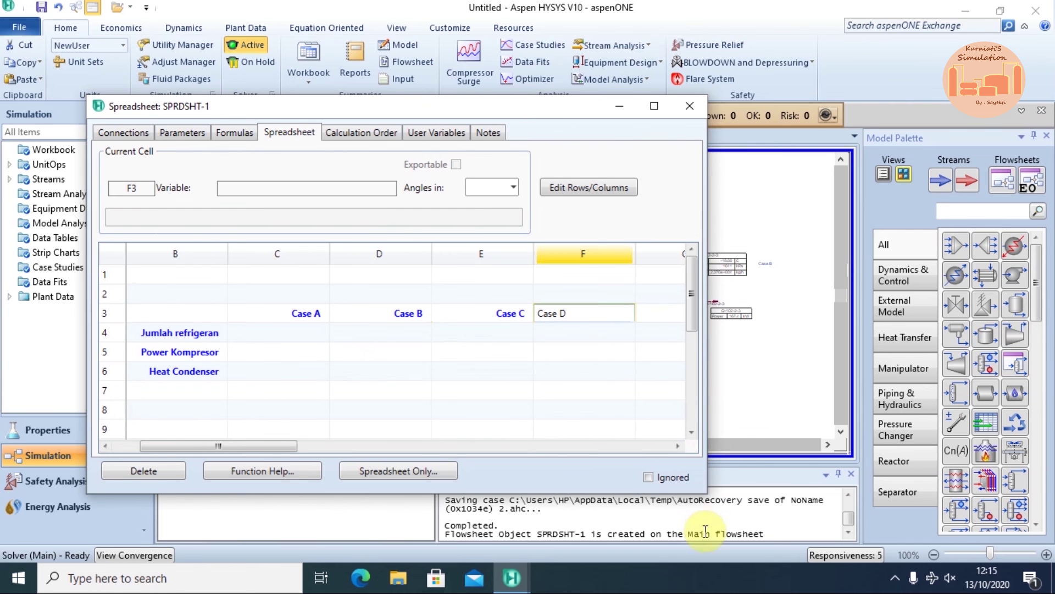
Step: With the spreadsheet window enlarged, enter the heading Case D in cell G3 and close the spreadsheet
drag(713, 493, 789, 592)
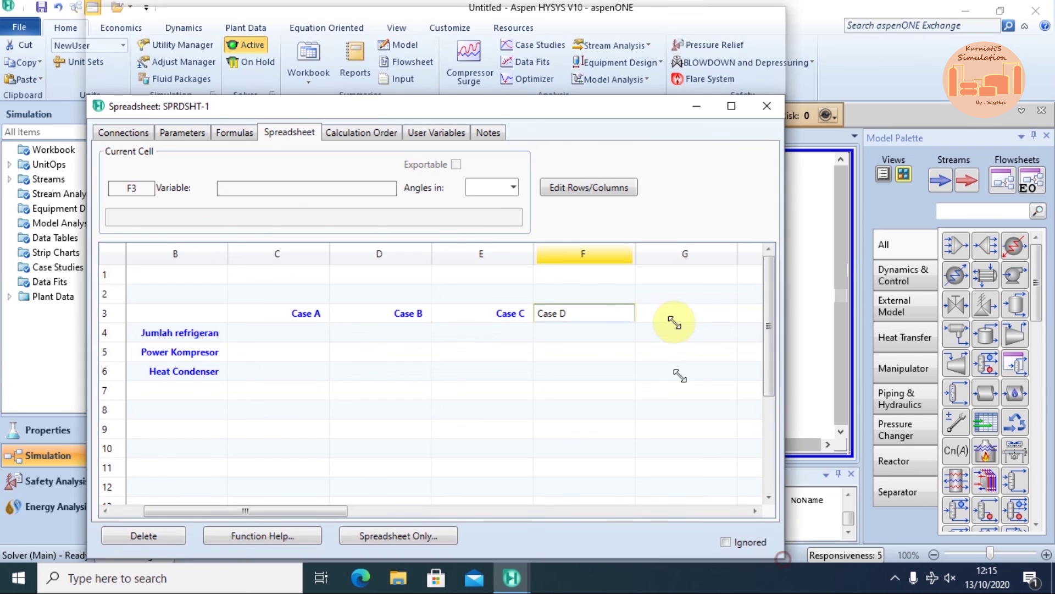
click(669, 228)
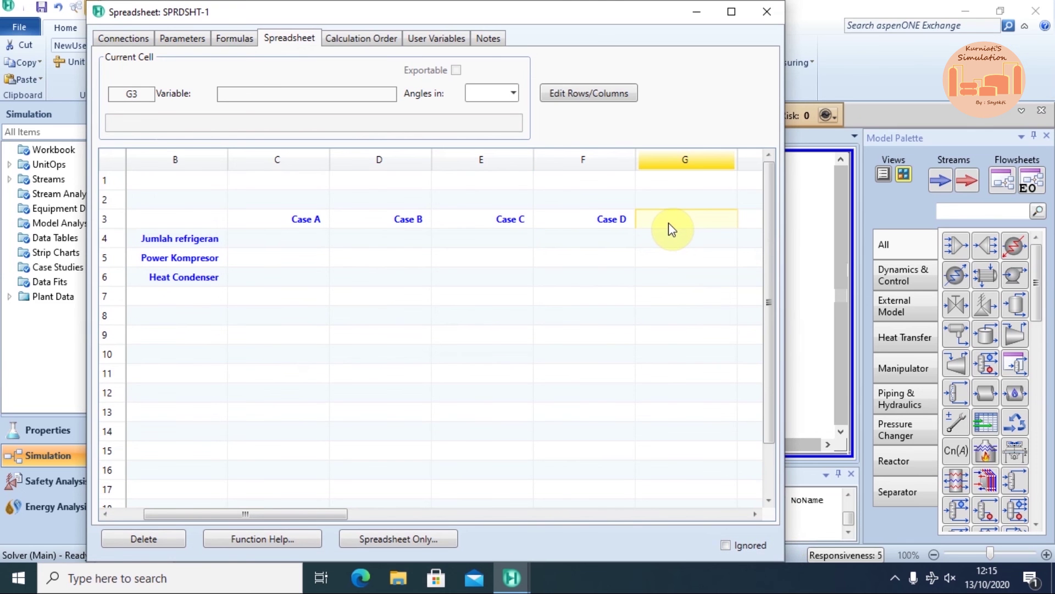
text(Case D)
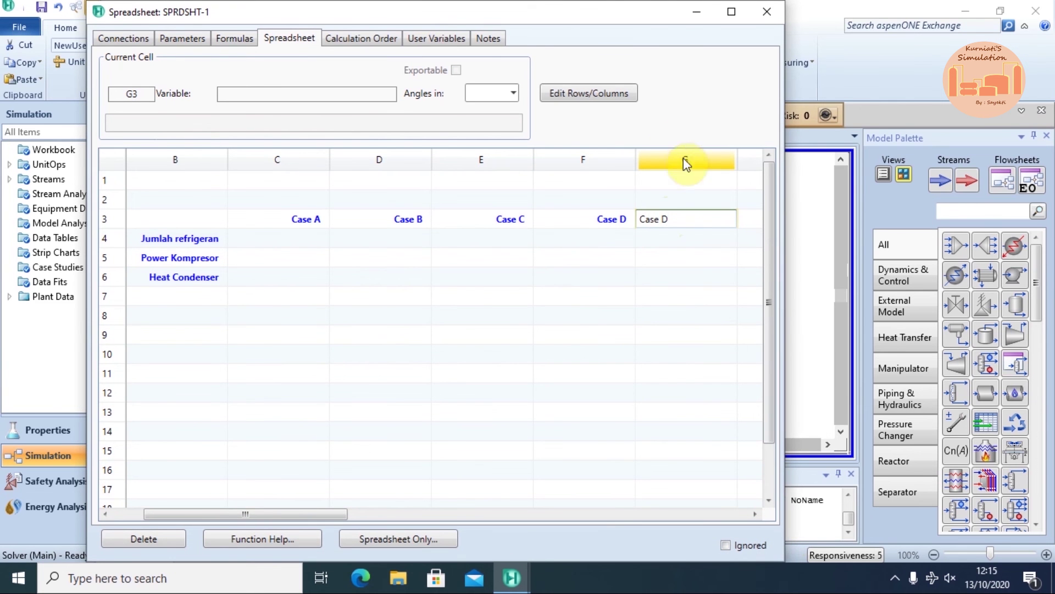
click(793, 243)
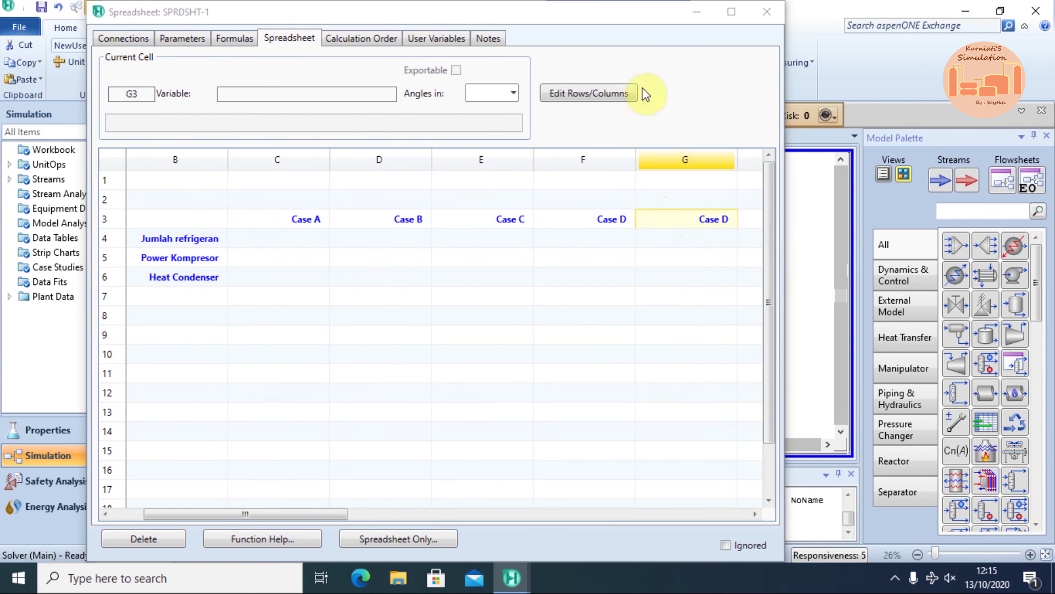
click(777, 18)
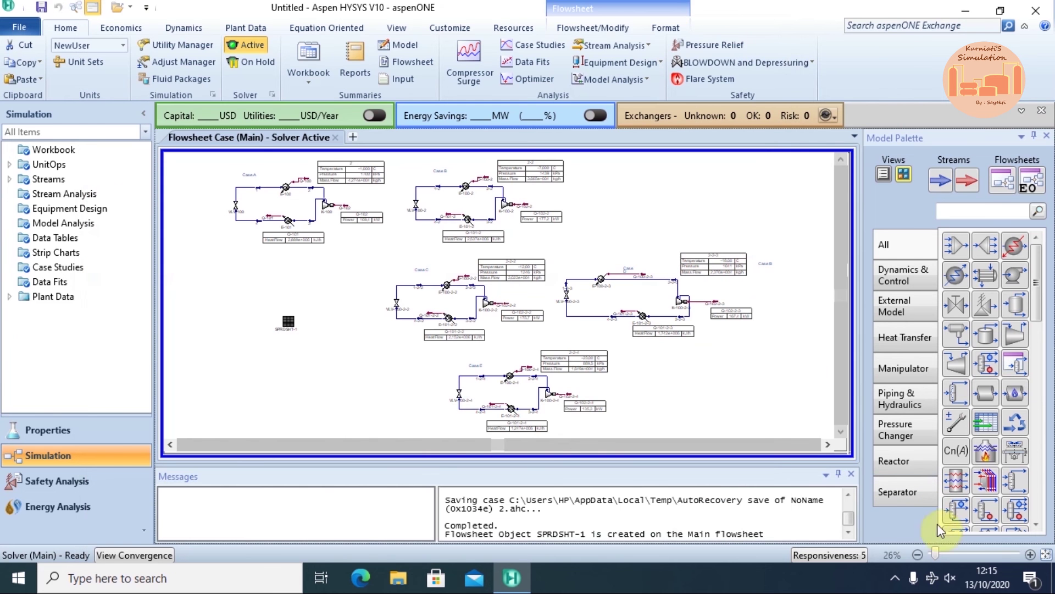
Step: Move the spreadsheet object on the flowsheet to the gap between the Case A and Case B cycles
click(841, 159)
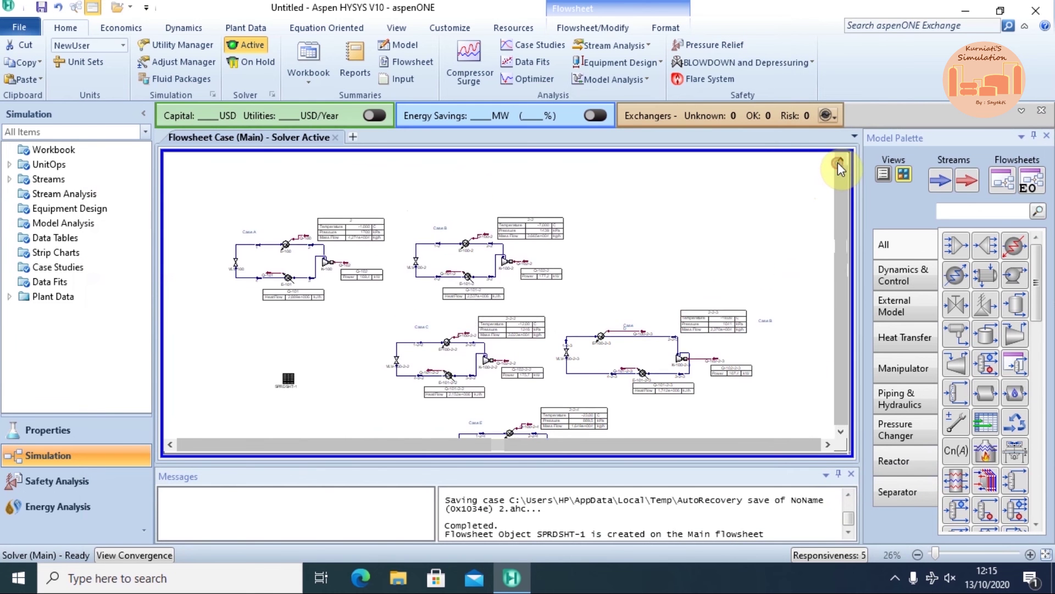
drag(291, 407, 413, 269)
click(895, 576)
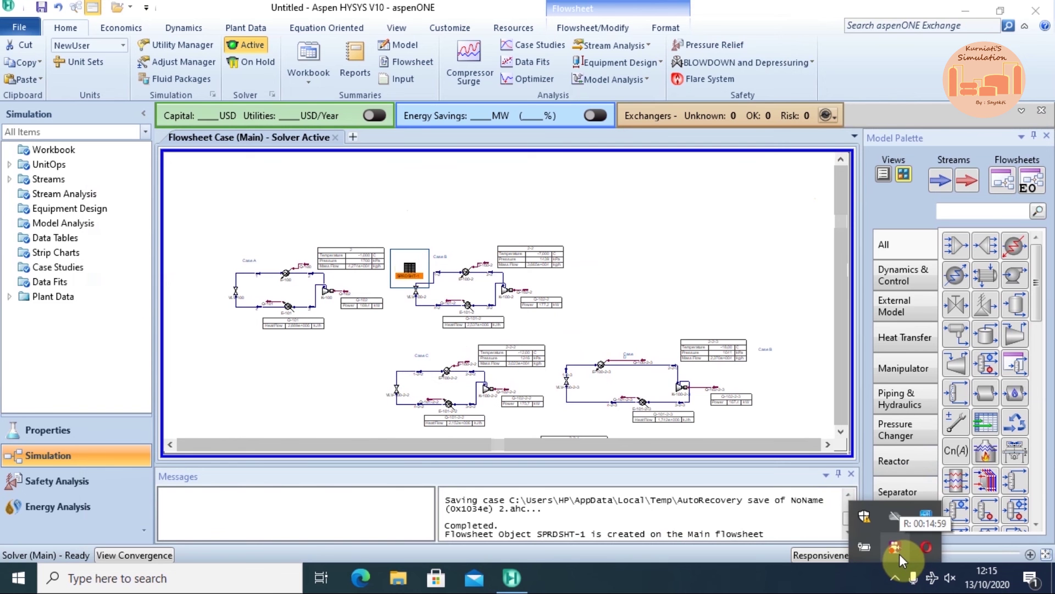
right_click(900, 553)
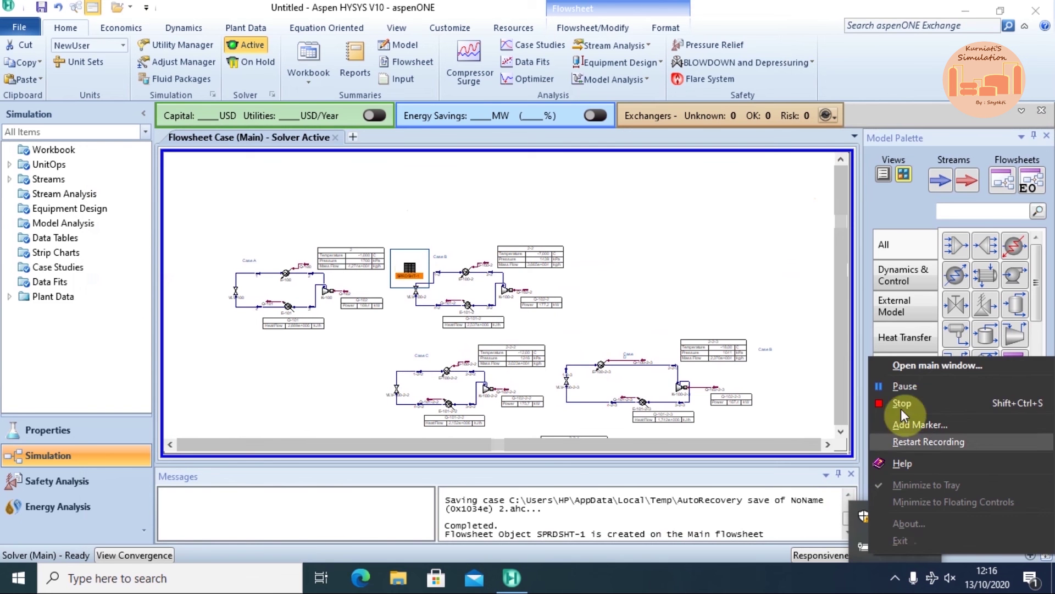
click(906, 387)
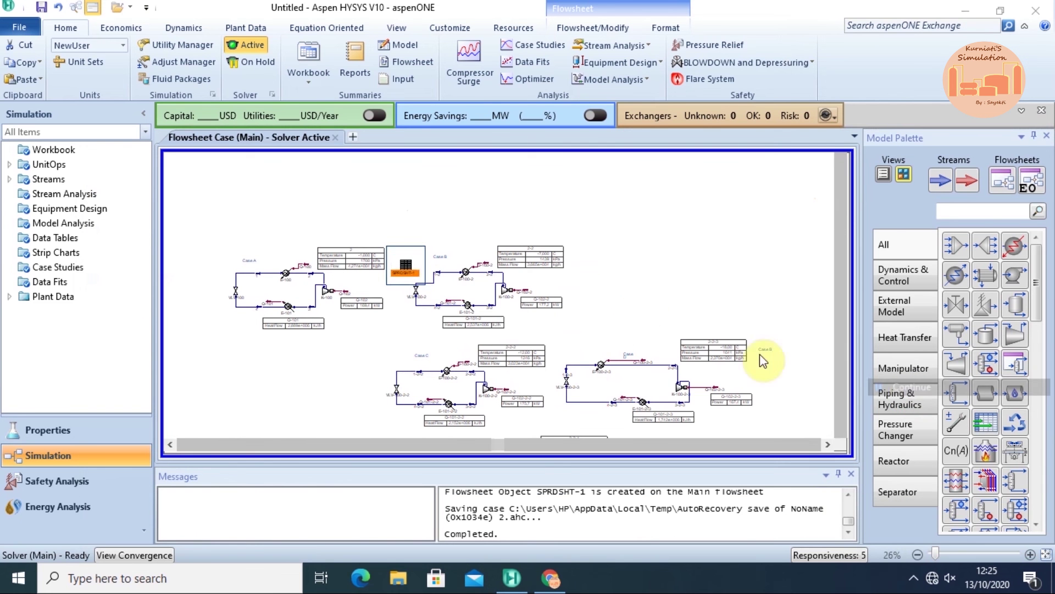
Step: Reopen the spreadsheet from the flowsheet and move its window aside so the Case A cycle is uncovered
click(449, 210)
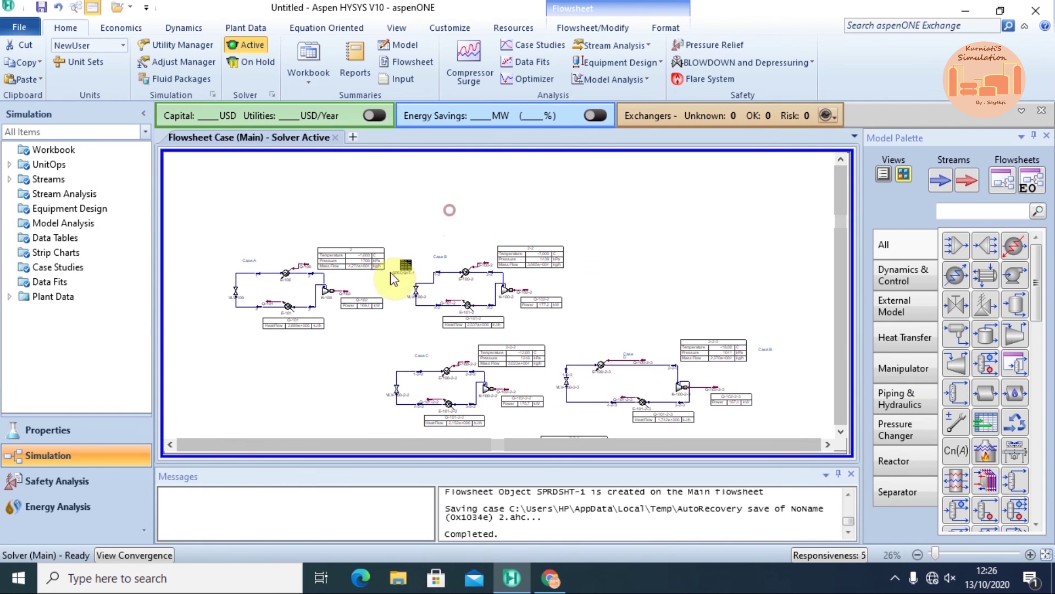
double_click(406, 266)
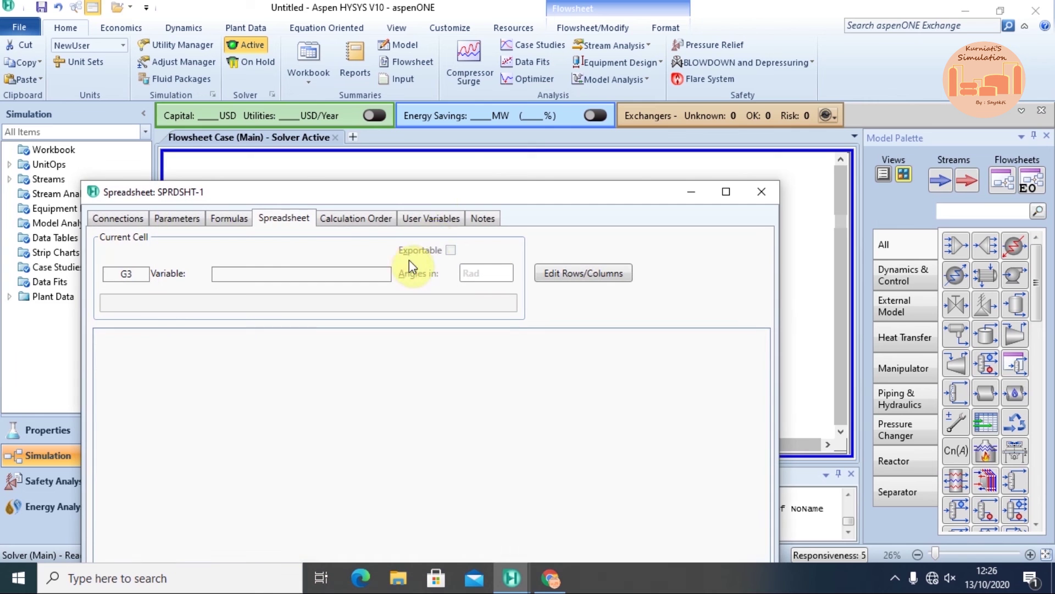
drag(433, 203, 762, 130)
click(760, 126)
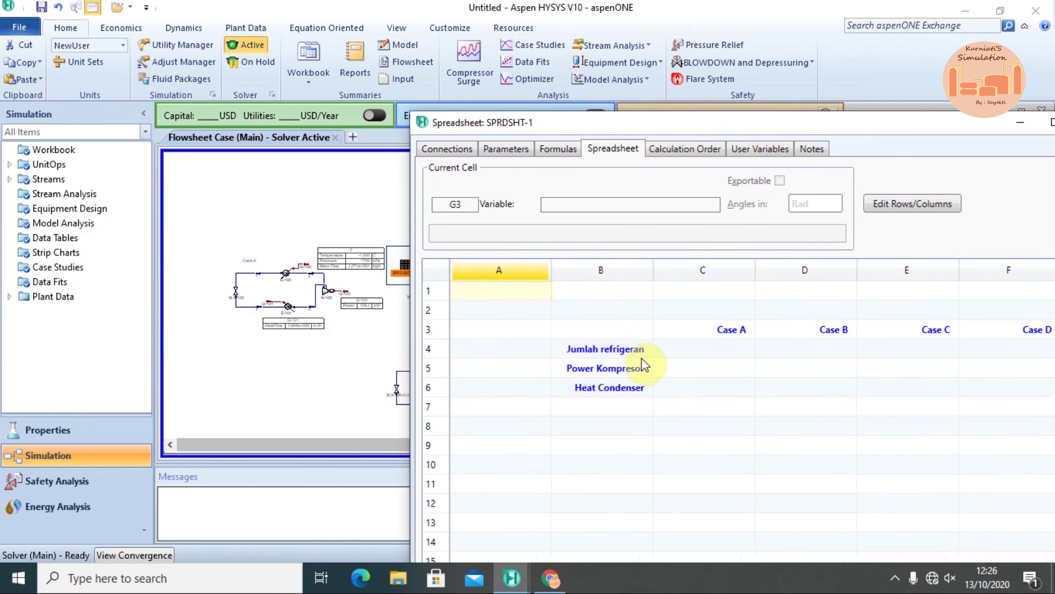
Step: Open material stream 2 of Case A and import its mass flow into spreadsheet cell C4
click(360, 269)
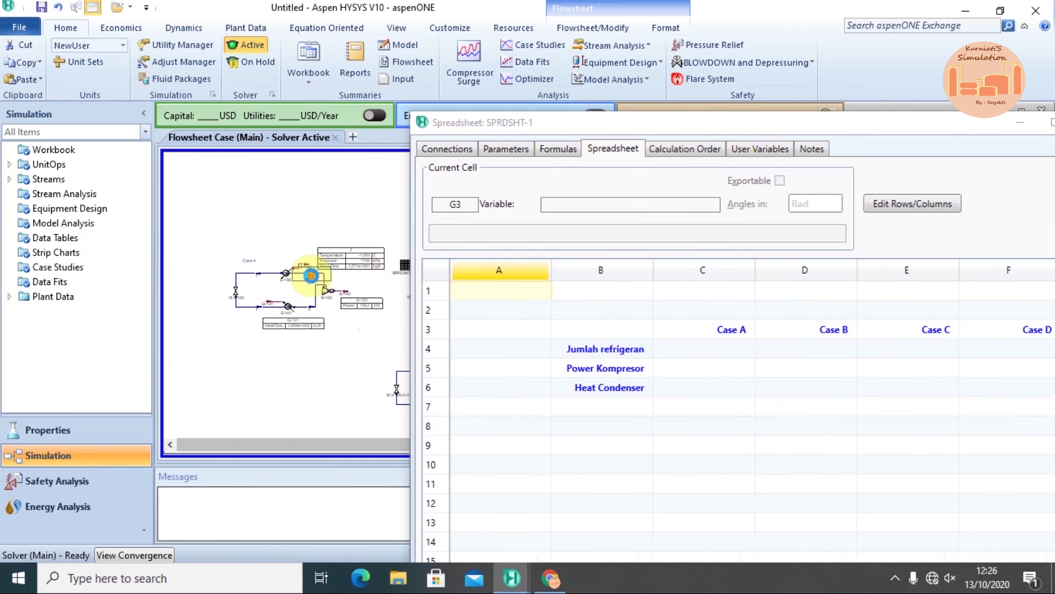
double_click(342, 290)
drag(378, 234, 360, 166)
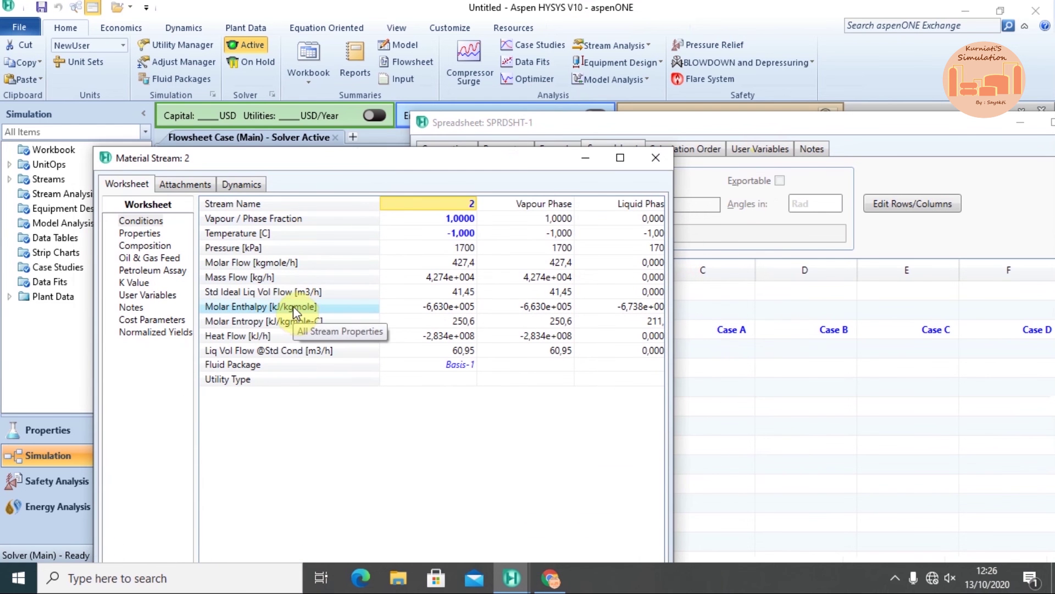
click(432, 278)
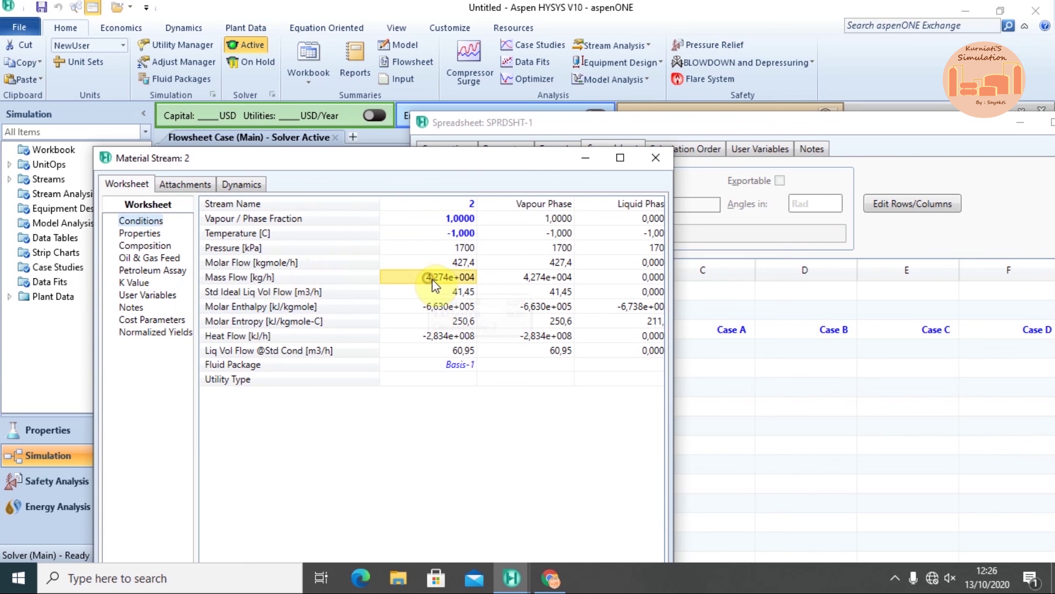
drag(434, 280, 715, 352)
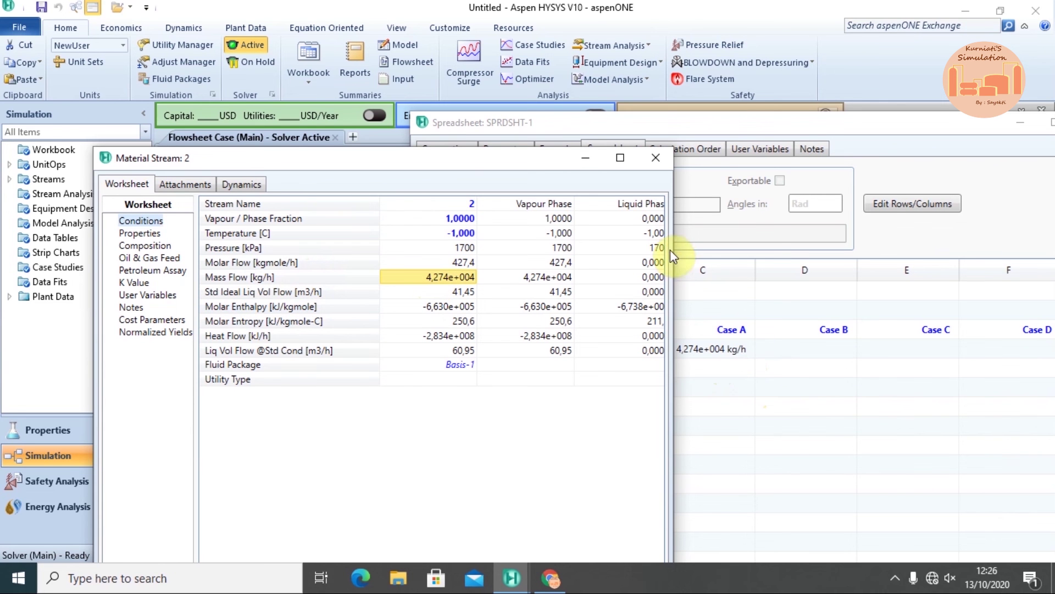
Step: Close the stream 2 window and check the heat flow of Case A's compressor energy stream Q-102
click(656, 157)
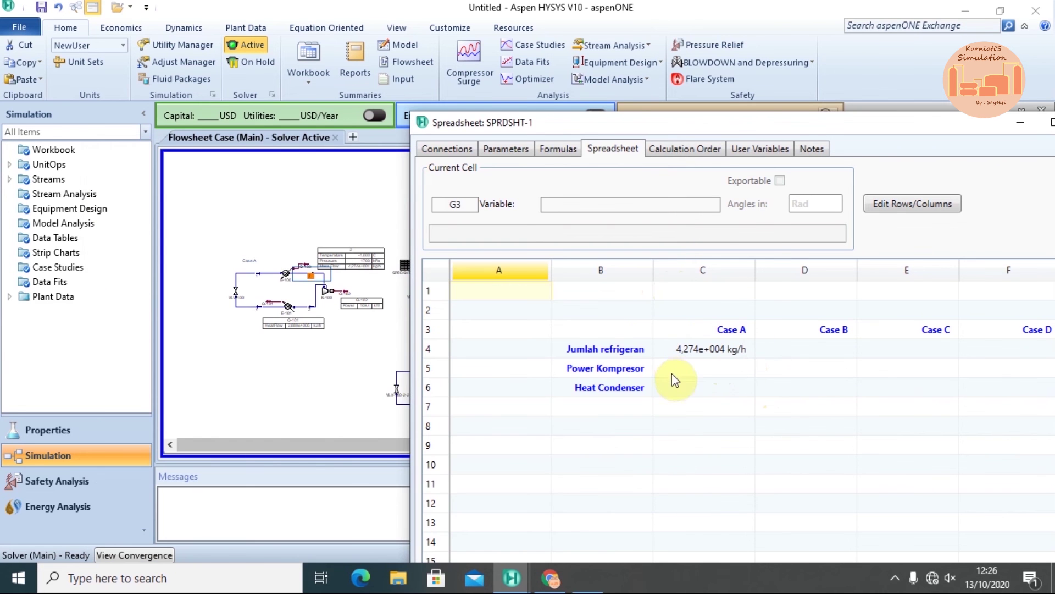
double_click(345, 290)
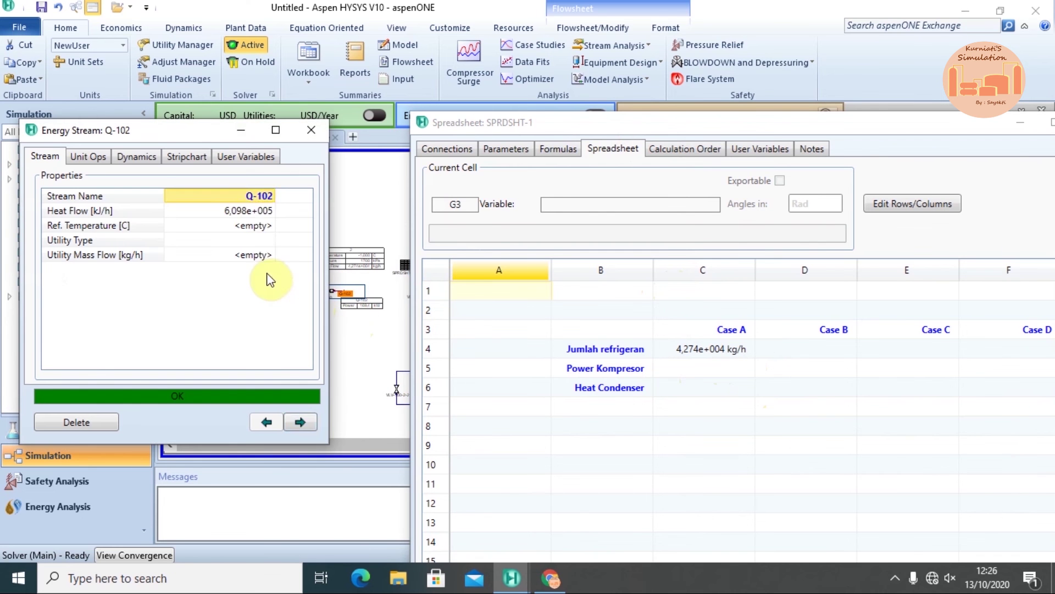
click(253, 210)
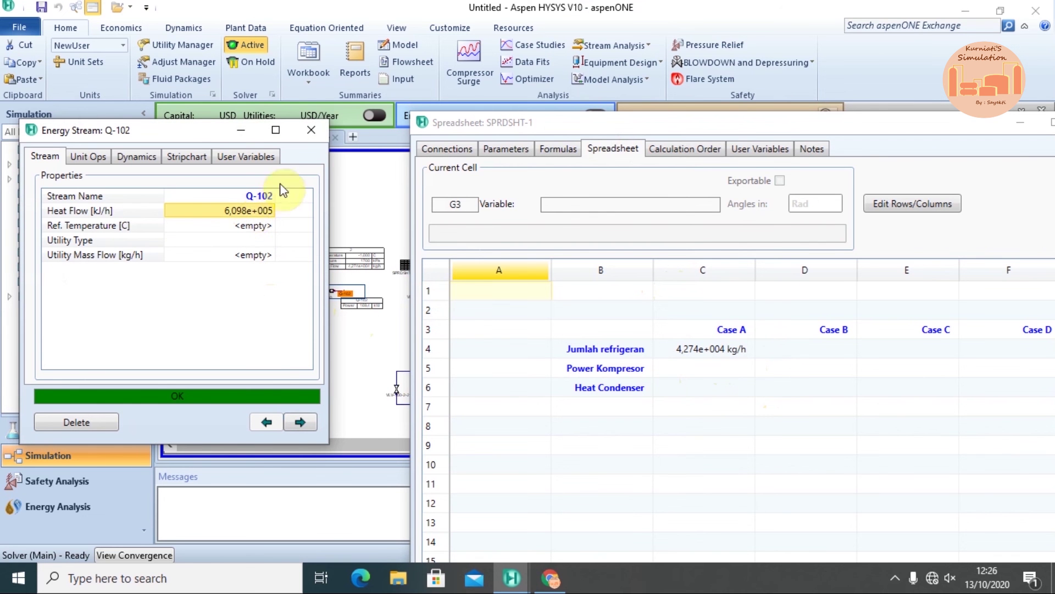
click(311, 132)
Step: Import the Power variable of energy stream Q-102 into spreadsheet cell C5 for the Case A compressor
click(685, 370)
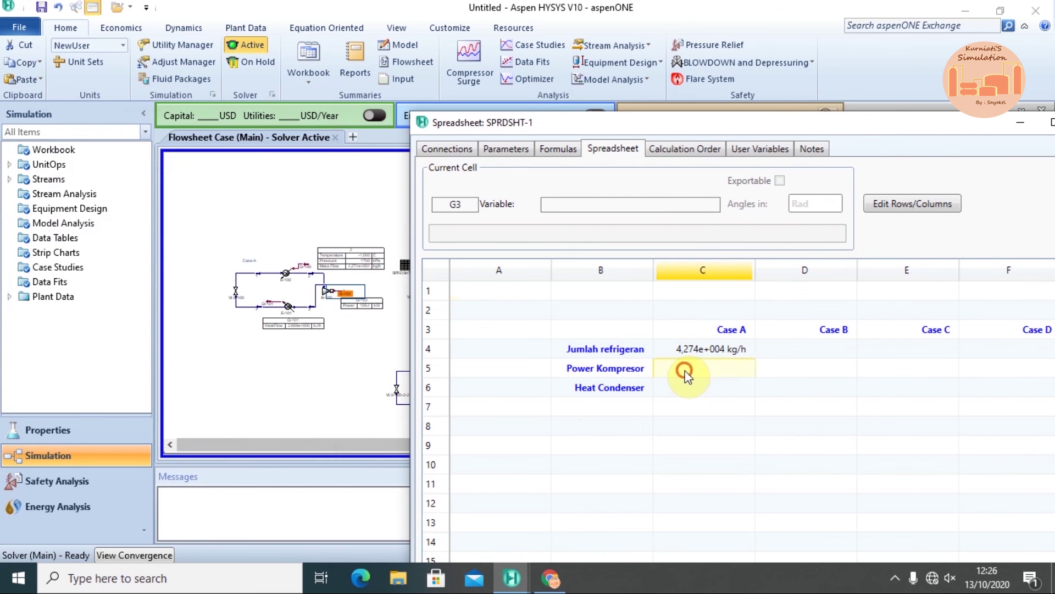
right_click(684, 374)
click(718, 299)
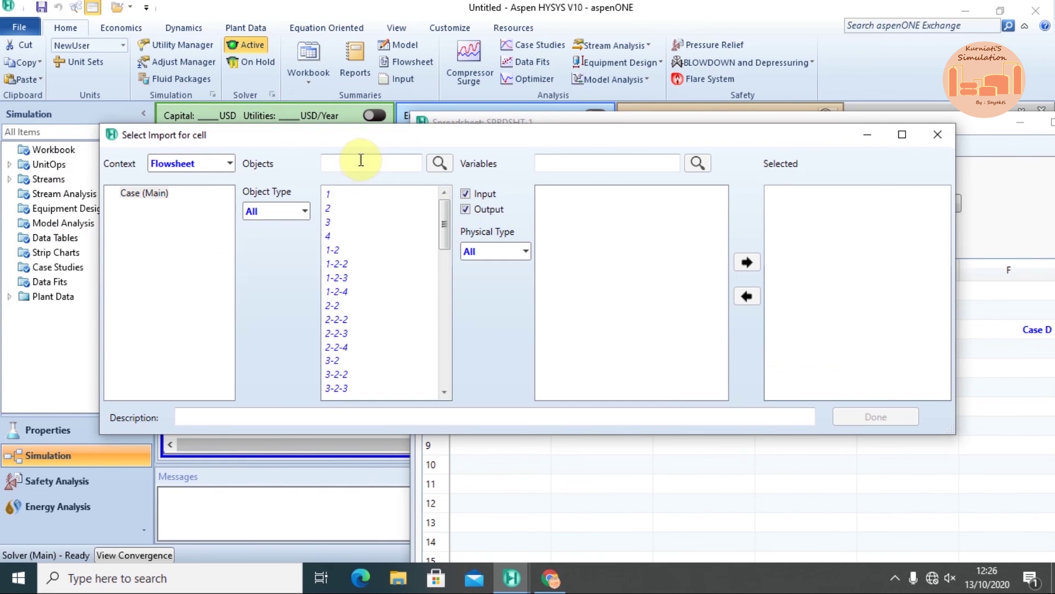
click(360, 160)
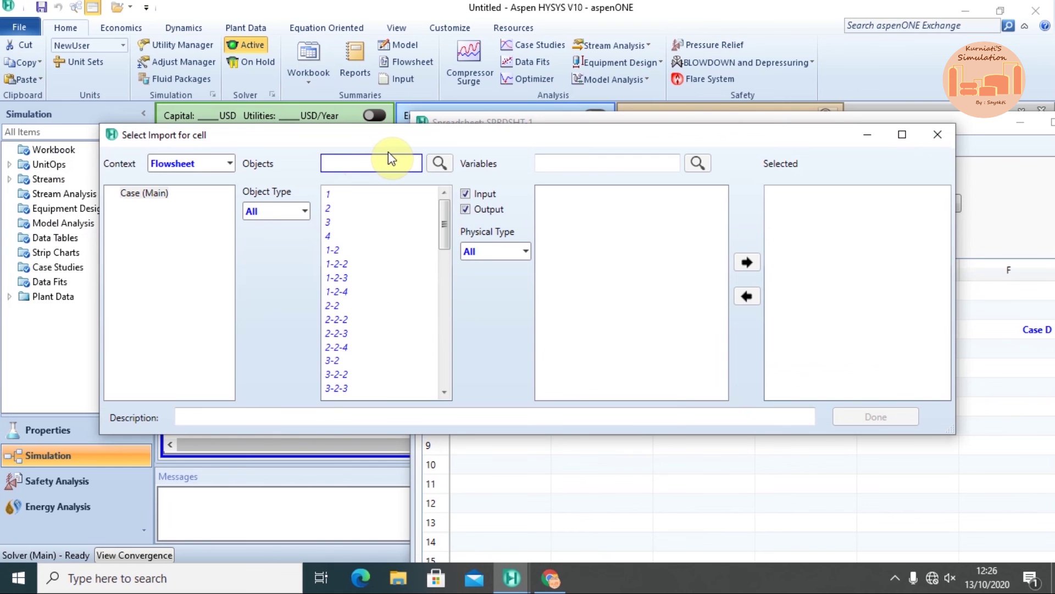
text(q-1)
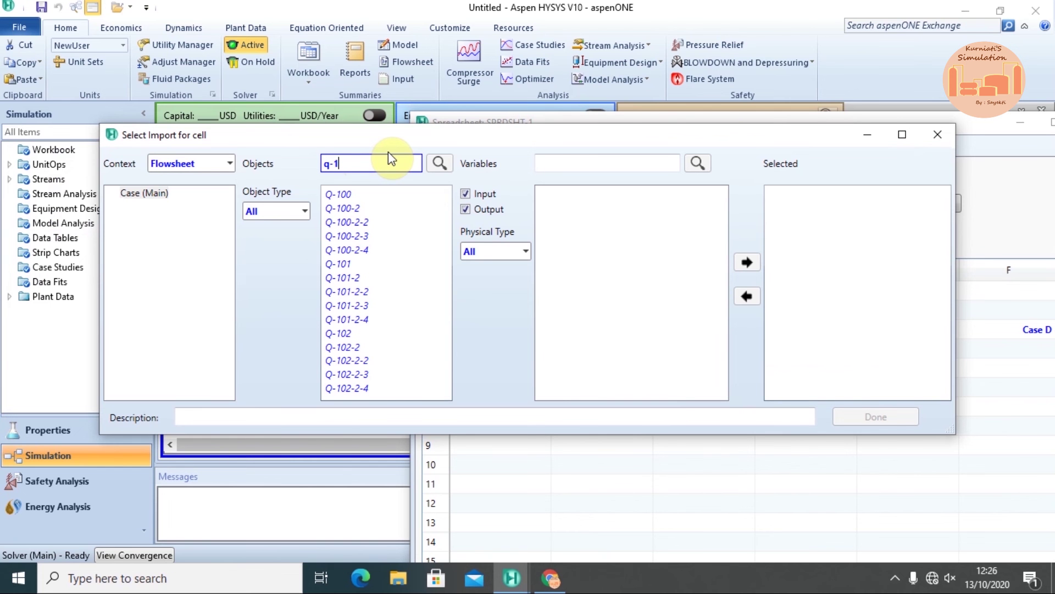
text(02)
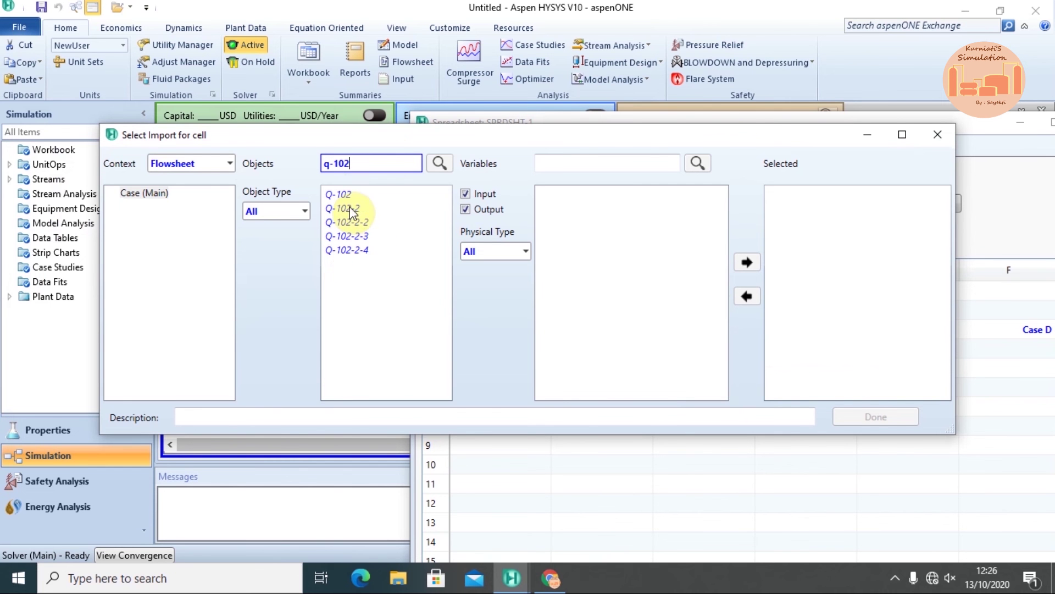
click(353, 195)
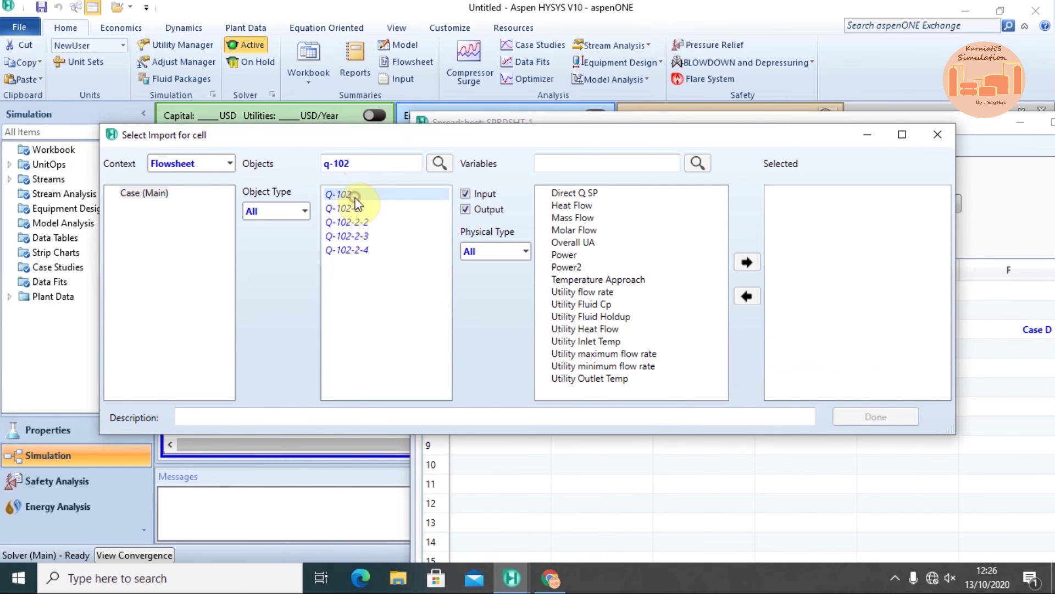
click(583, 164)
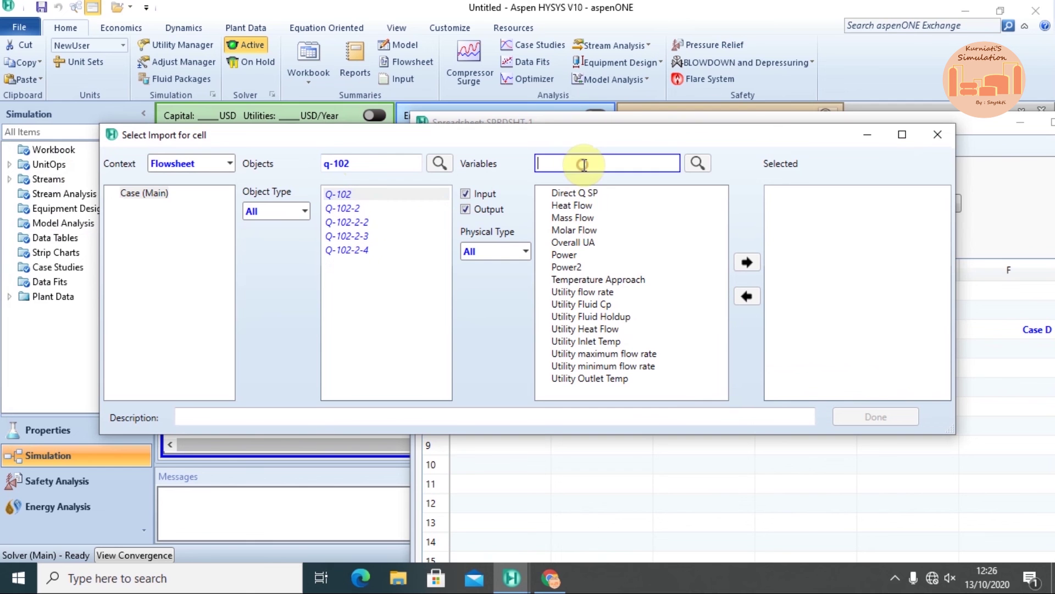
text(0)
key(BackSpace)
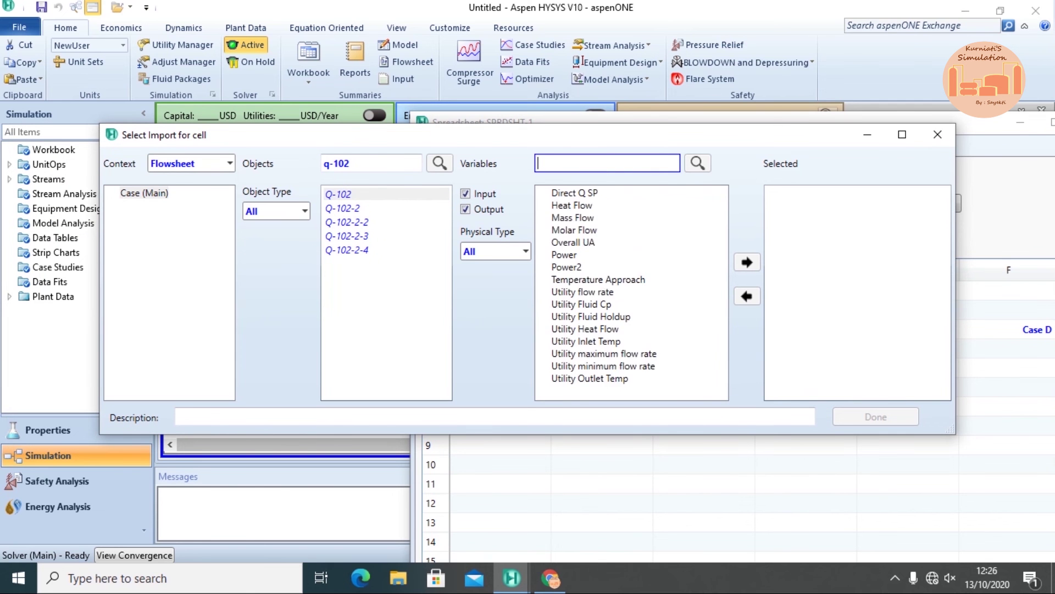
click(557, 193)
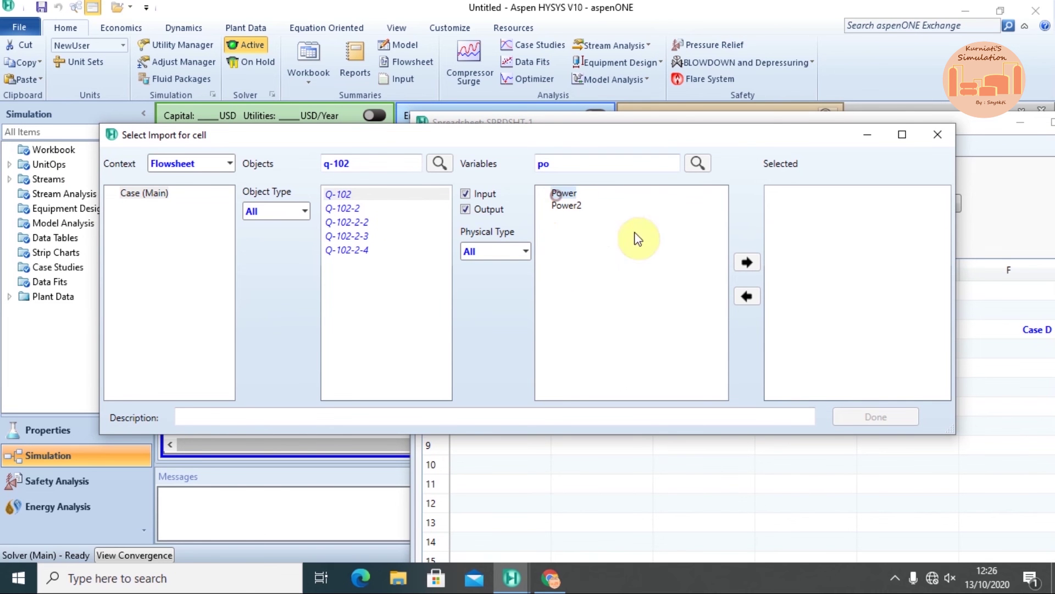
click(748, 268)
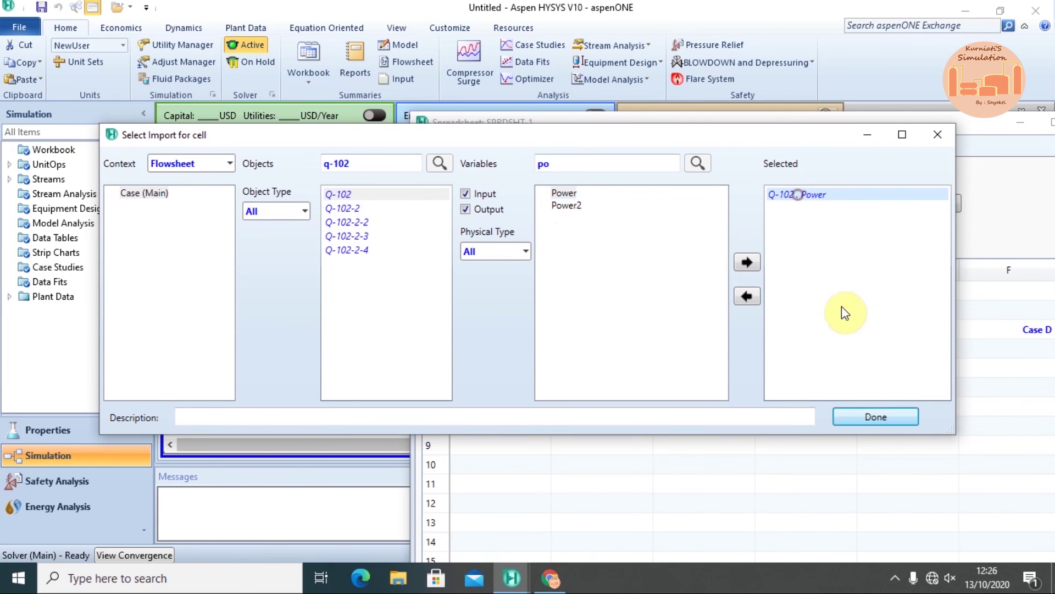
click(862, 407)
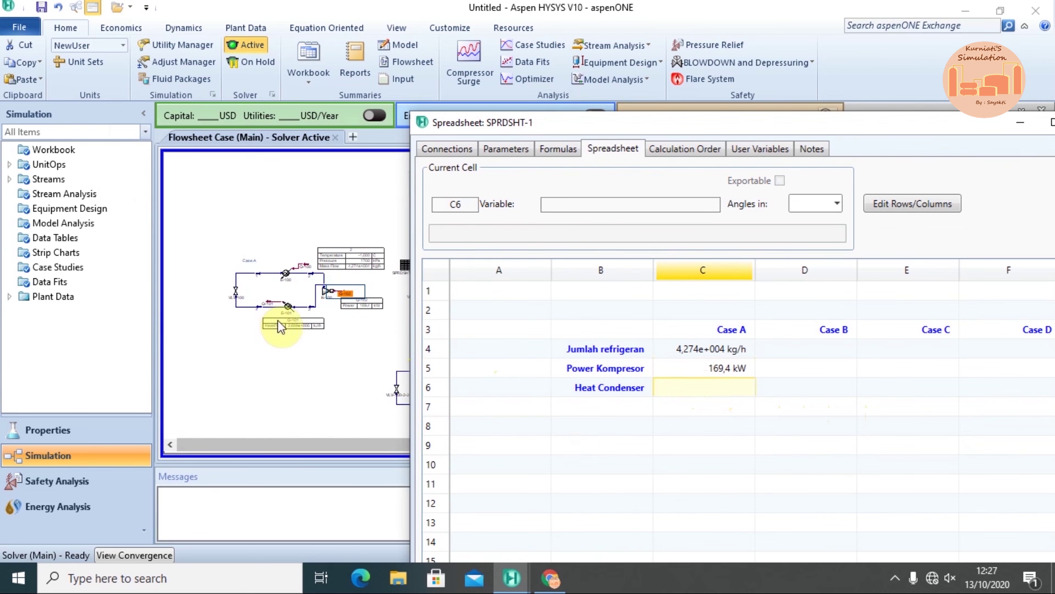
Step: Import the Heat Flow variable of energy stream Q-101 into spreadsheet cell C6 for the Case A condenser
right_click(717, 392)
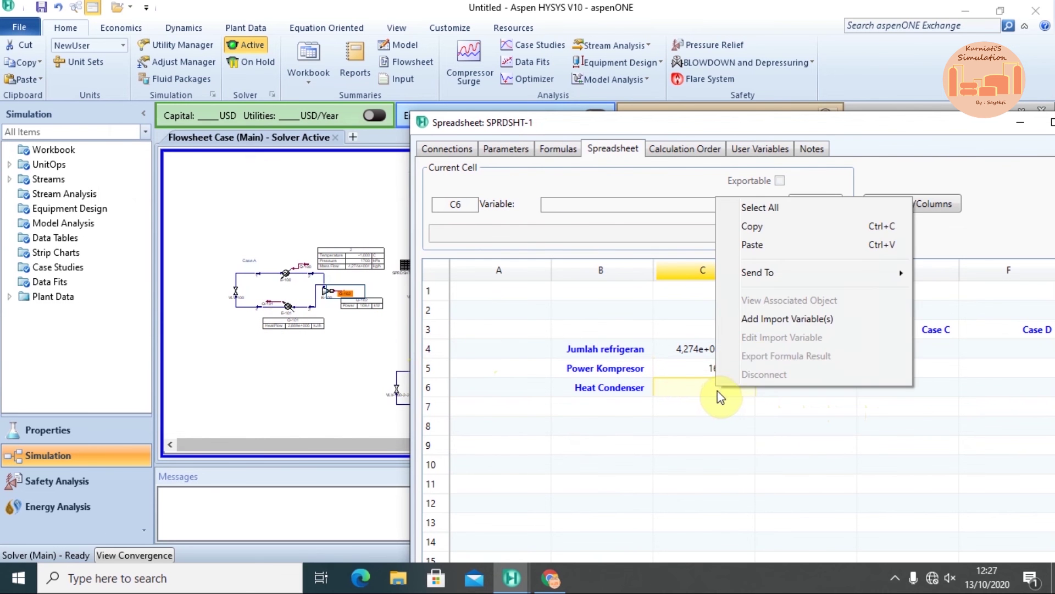
click(763, 317)
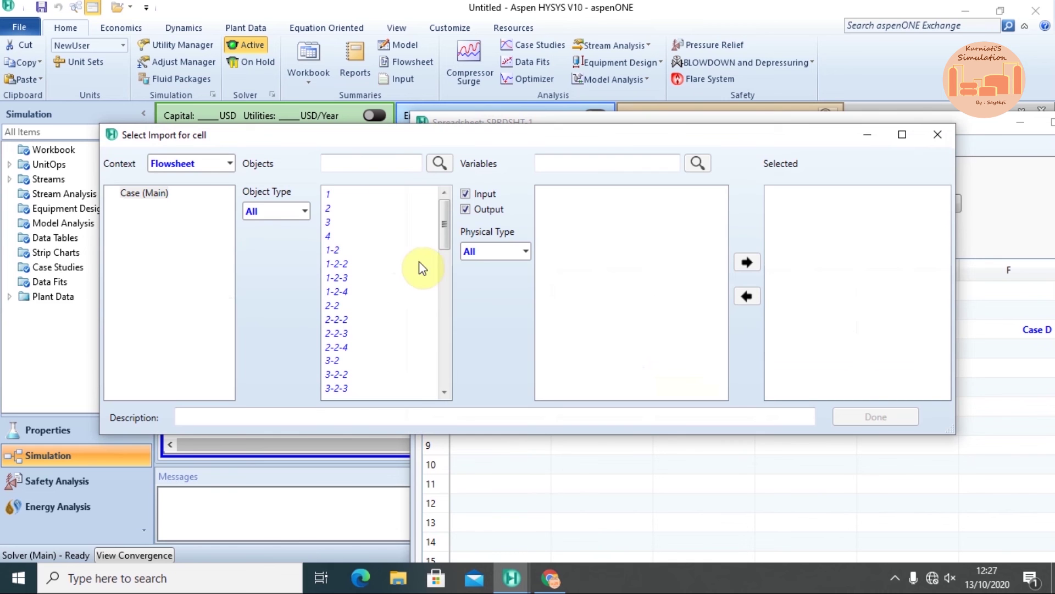
click(366, 166)
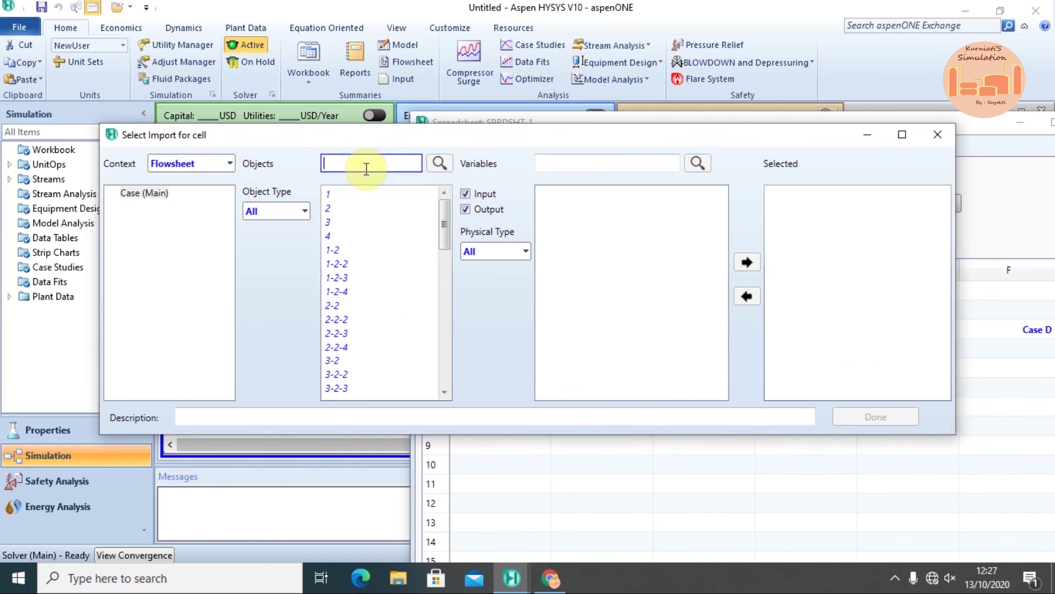
text(q-1)
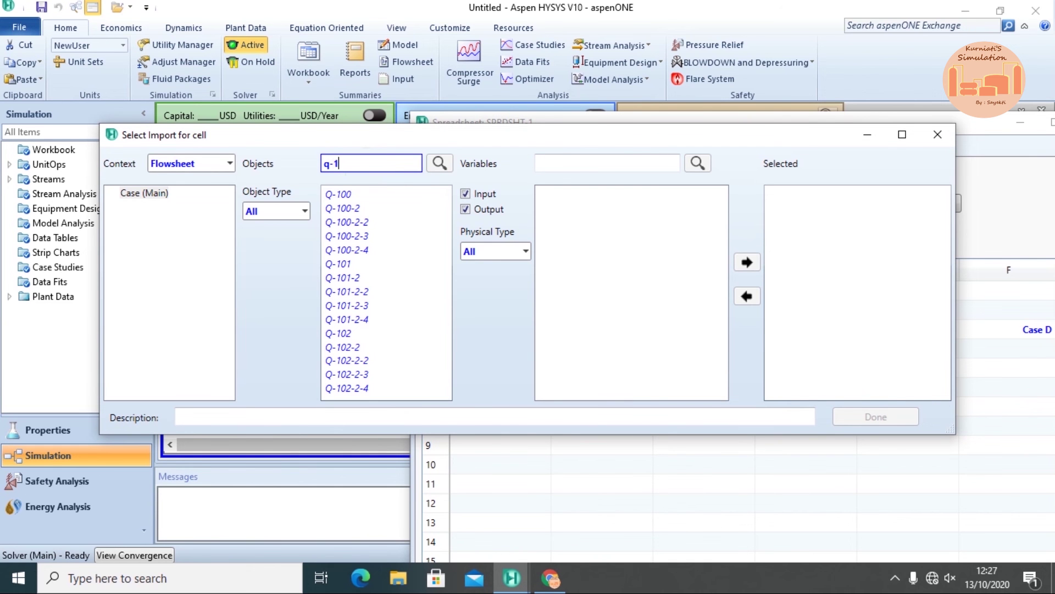
text(01)
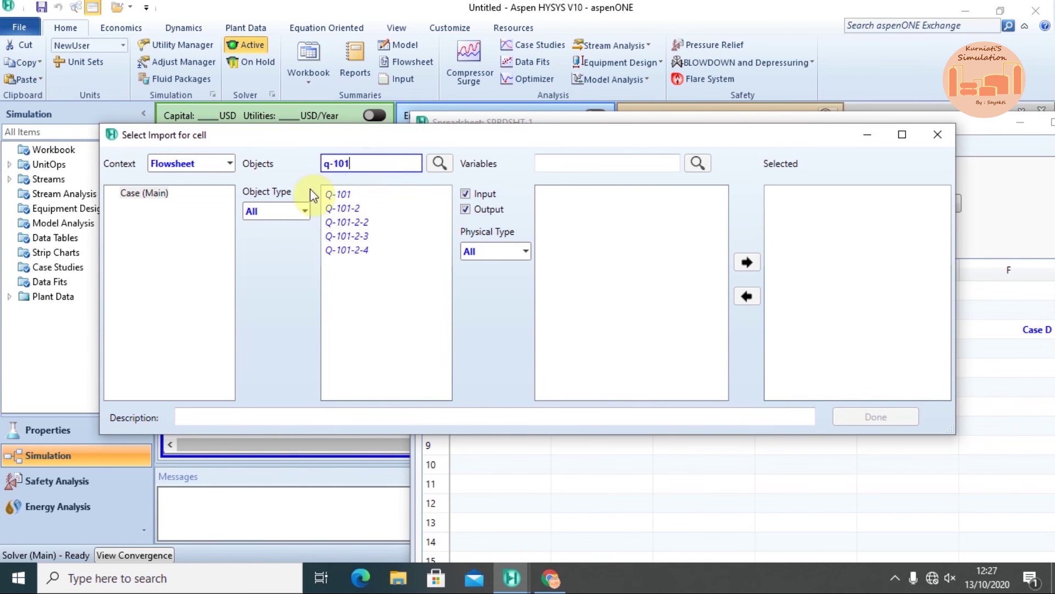
click(341, 195)
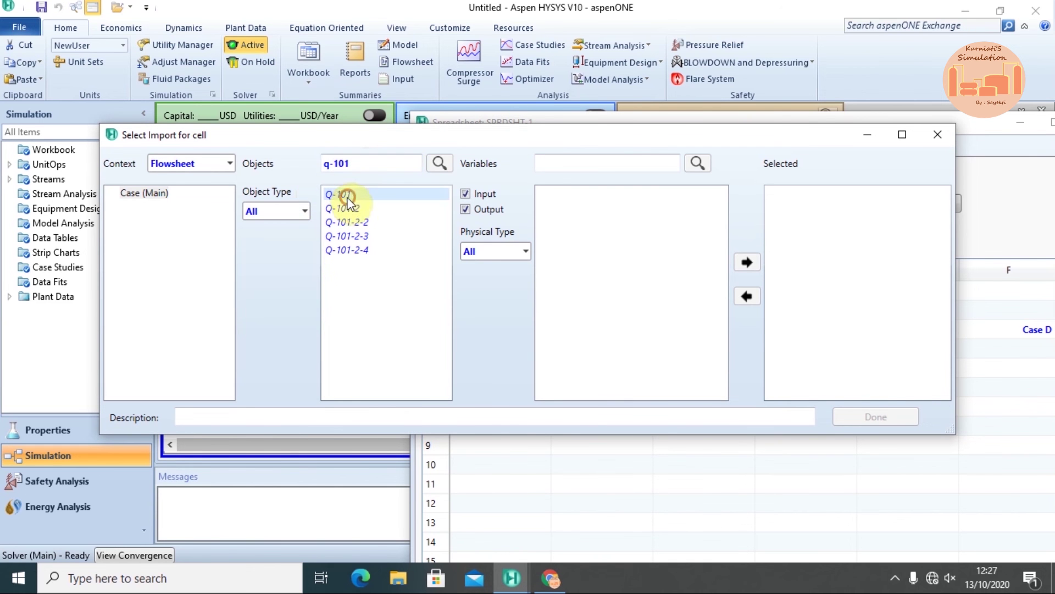
click(573, 170)
click(571, 205)
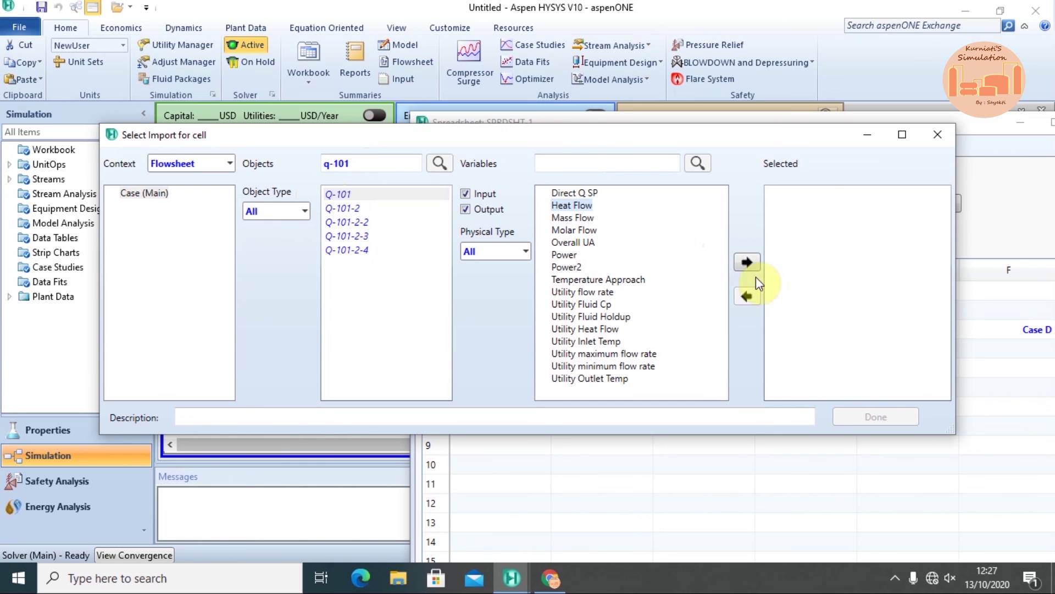
click(800, 198)
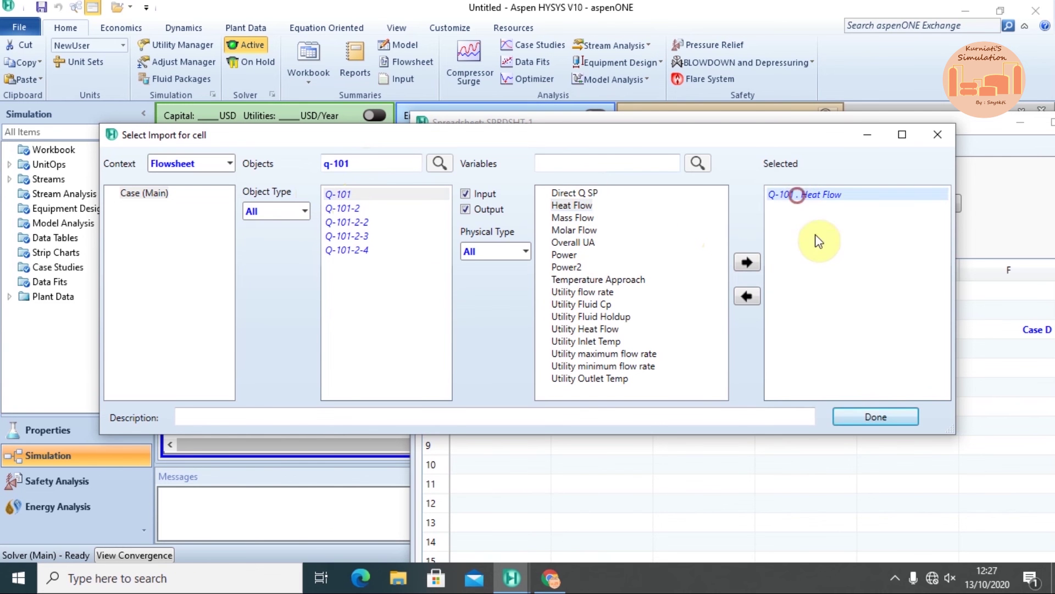
click(875, 417)
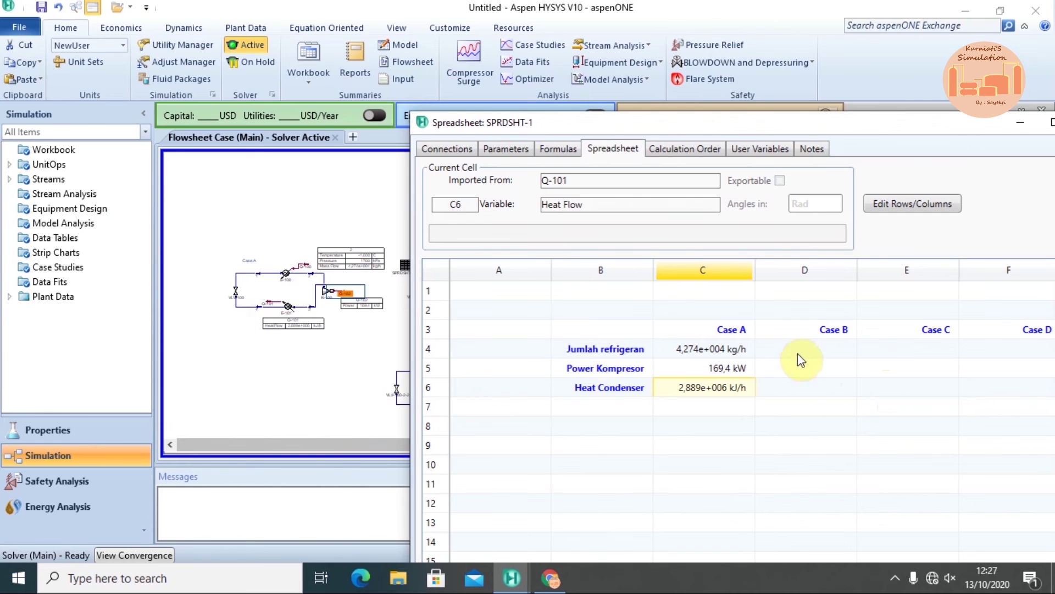
Step: Uncover the Case B cycle, open its material stream 2-2 and bring its mass flow into spreadsheet cell D4
drag(714, 118, 601, 378)
double_click(486, 271)
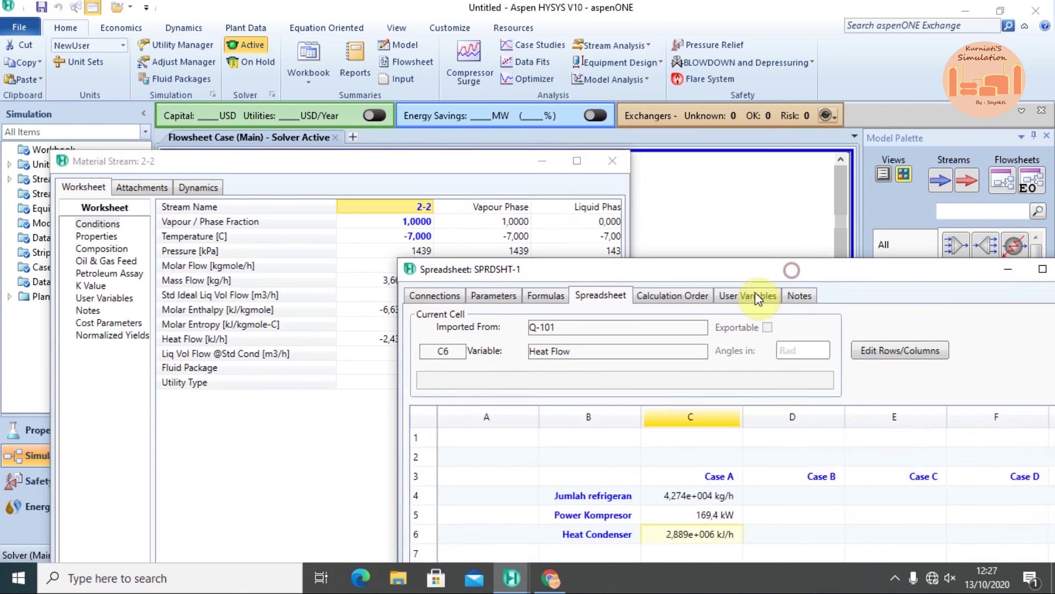
drag(714, 267, 638, 132)
drag(385, 280, 857, 358)
click(618, 163)
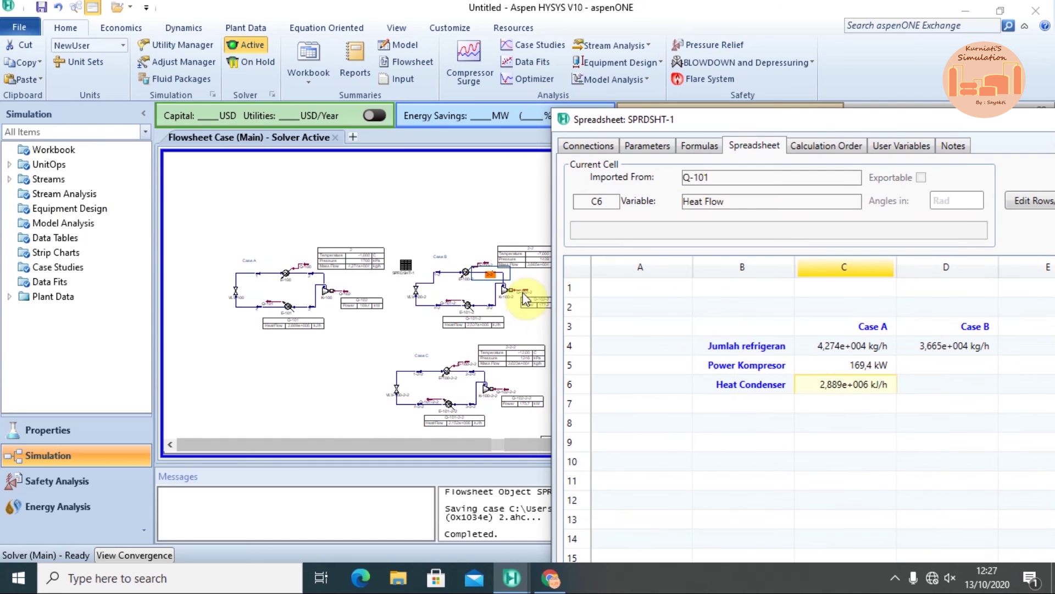
Step: Import the Power variable of energy stream Q-102-2 into spreadsheet cell D5 for the Case B compressor
click(956, 365)
right_click(956, 366)
click(794, 512)
text(q-102)
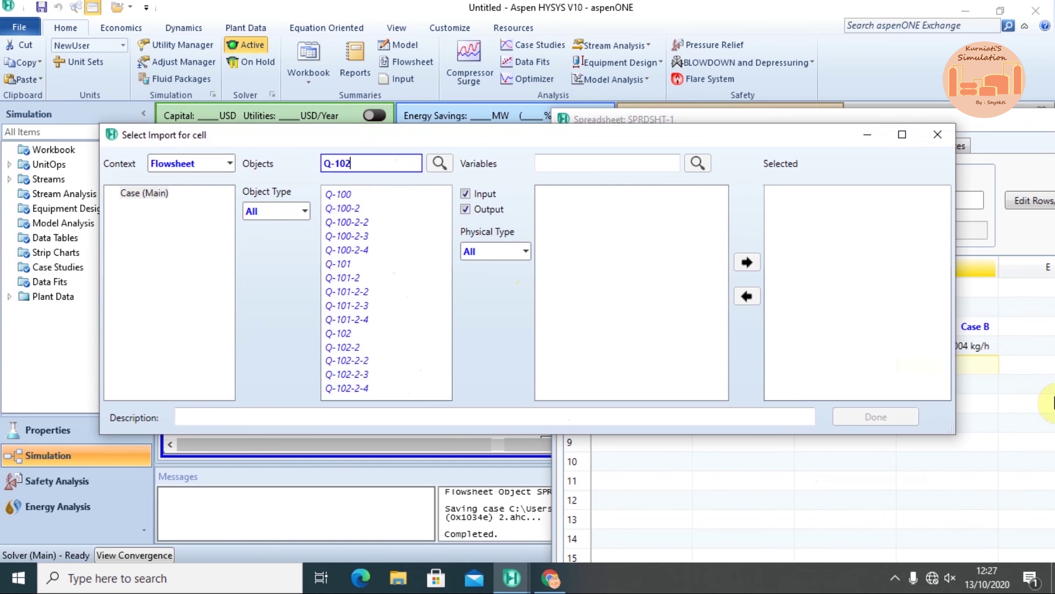
click(555, 163)
text(power)
double_click(558, 192)
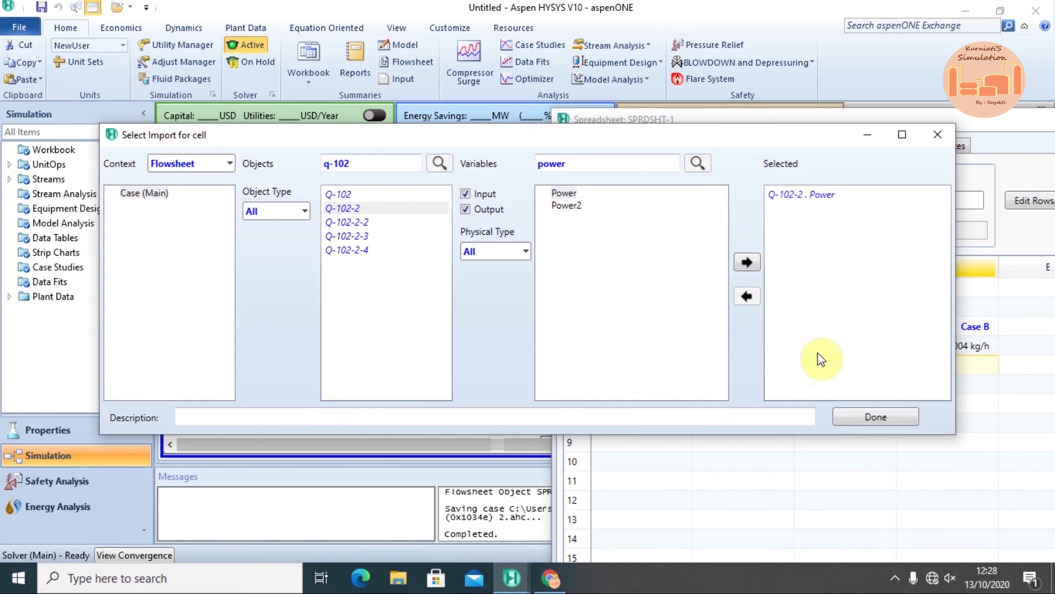
click(875, 416)
Step: Import the Heat Flow variable of energy stream Q-101-2 into spreadsheet cell D6 for the Case B condenser
right_click(957, 384)
click(794, 529)
text(q-101)
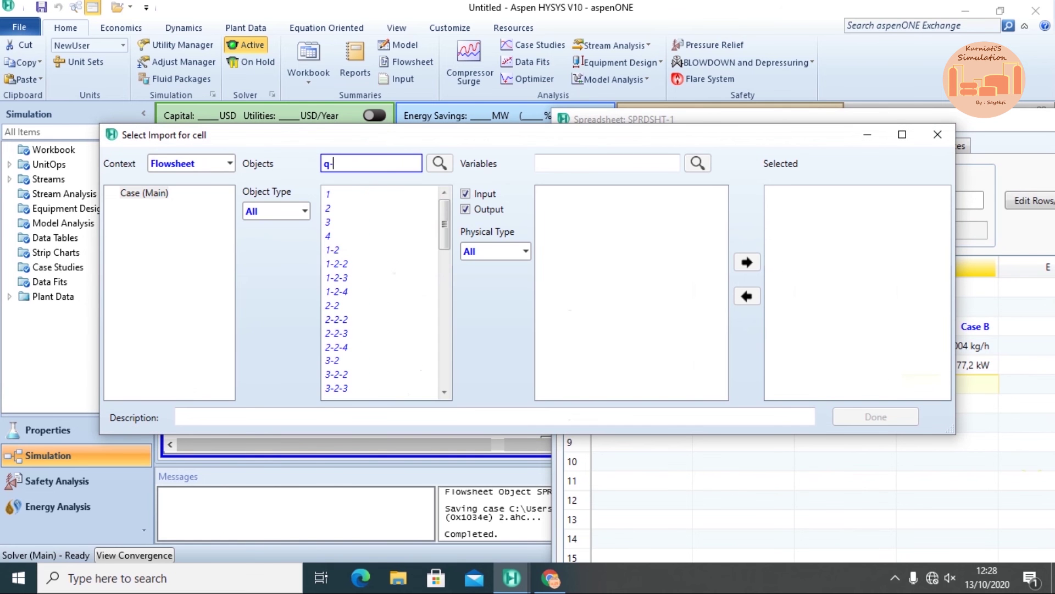
click(343, 208)
click(571, 205)
click(746, 262)
click(938, 140)
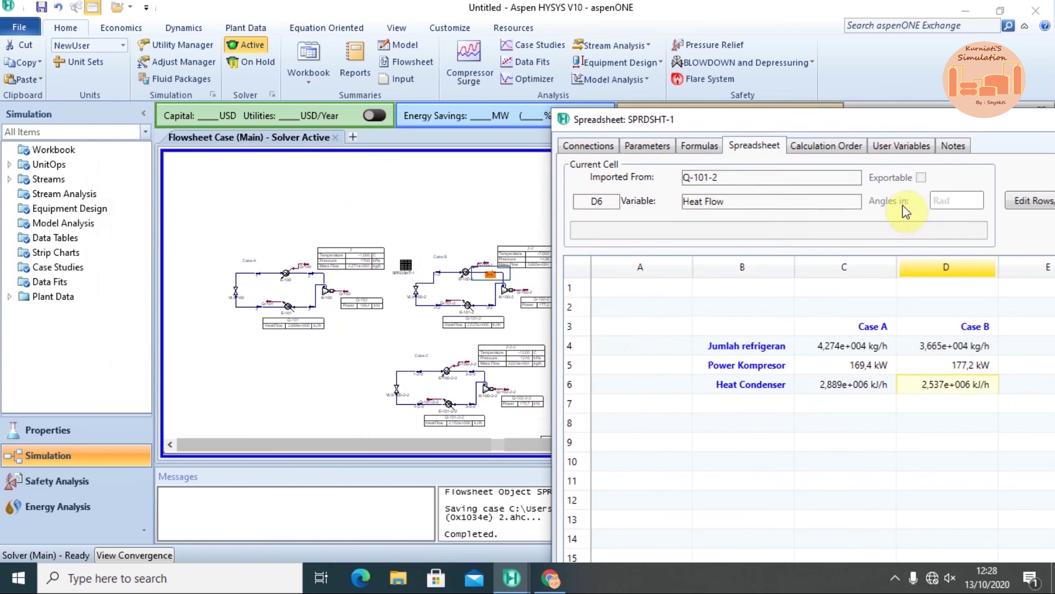
Step: Move the spreadsheet window aside, open material stream 2-2-2 of Case C and bring its mass flow into cell E4
drag(739, 122, 614, 50)
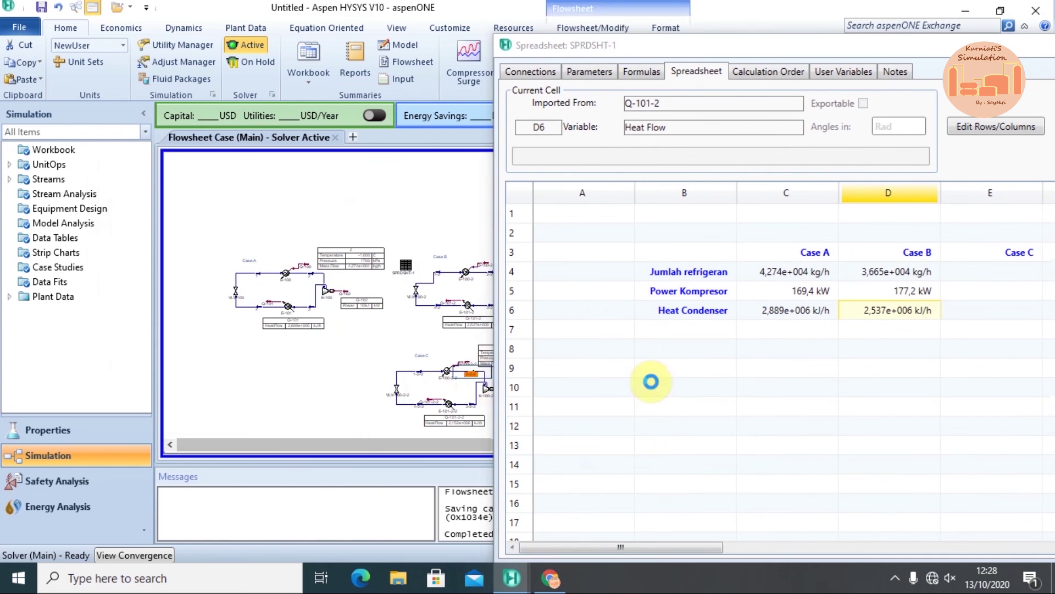
double_click(470, 372)
click(379, 228)
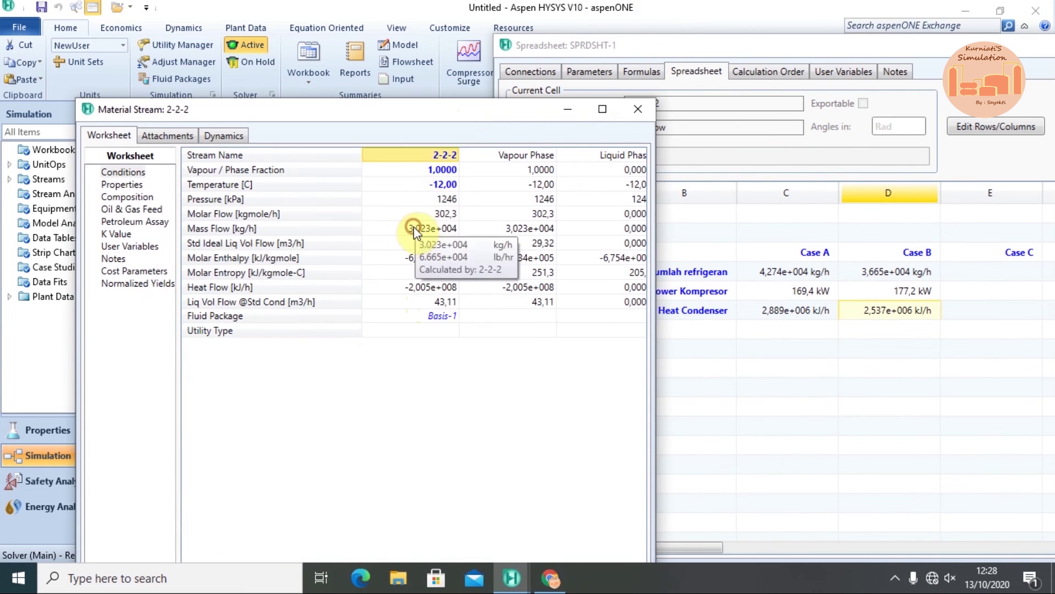
click(636, 109)
Step: Import the Power variable of energy stream Q-102-2-2 into spreadsheet cell E5 for the Case C compressor
double_click(784, 274)
click(352, 163)
text(Q-102)
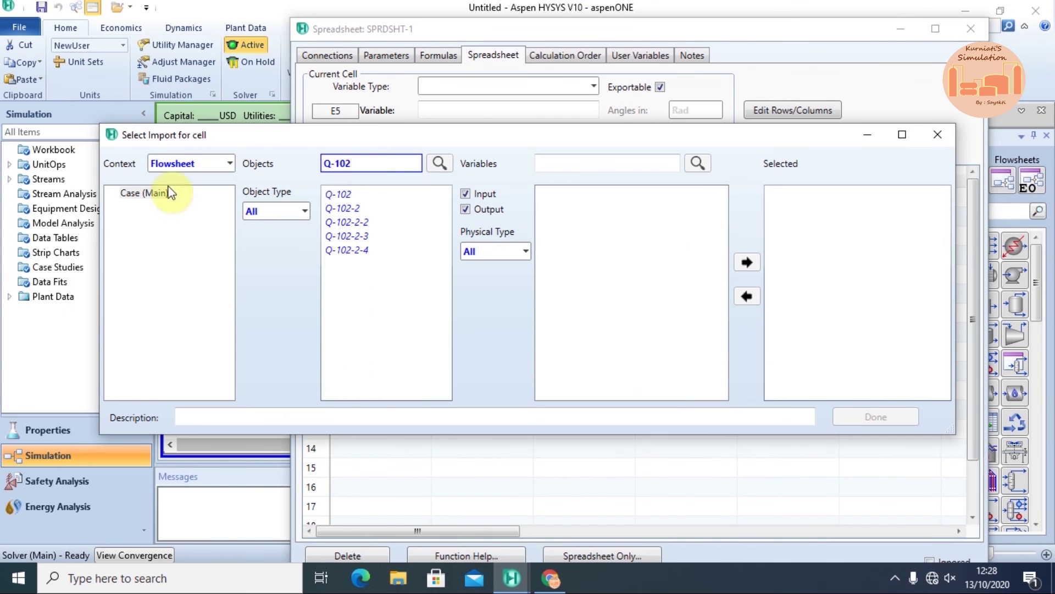
click(336, 221)
double_click(636, 302)
Step: Import the Heat Flow variable of energy stream Q-101-2-2 into spreadsheet cell E6 for the Case C condenser
right_click(789, 299)
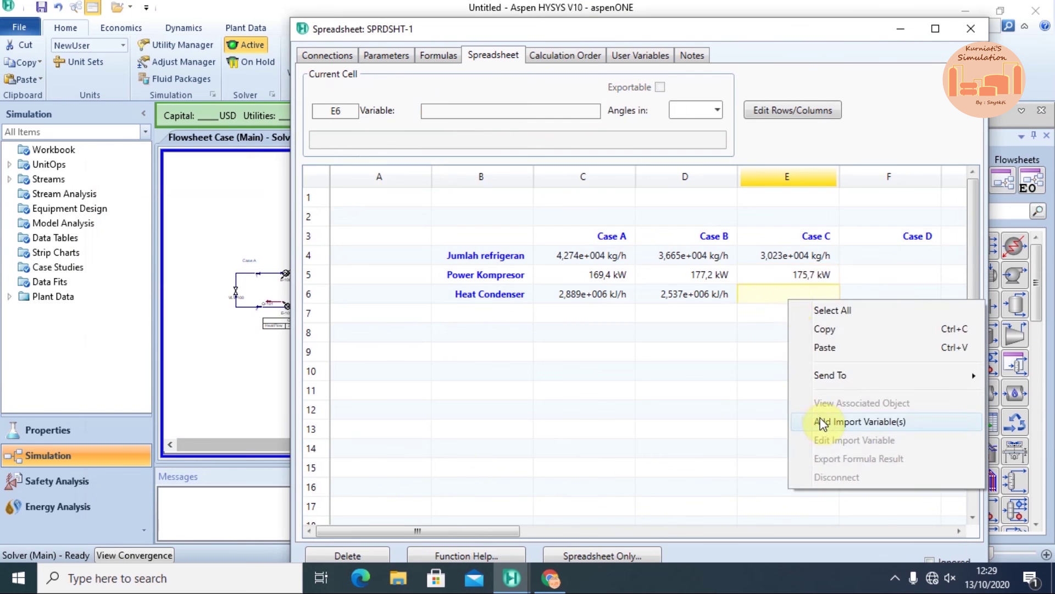
click(822, 419)
click(365, 165)
text(Q-101)
click(363, 223)
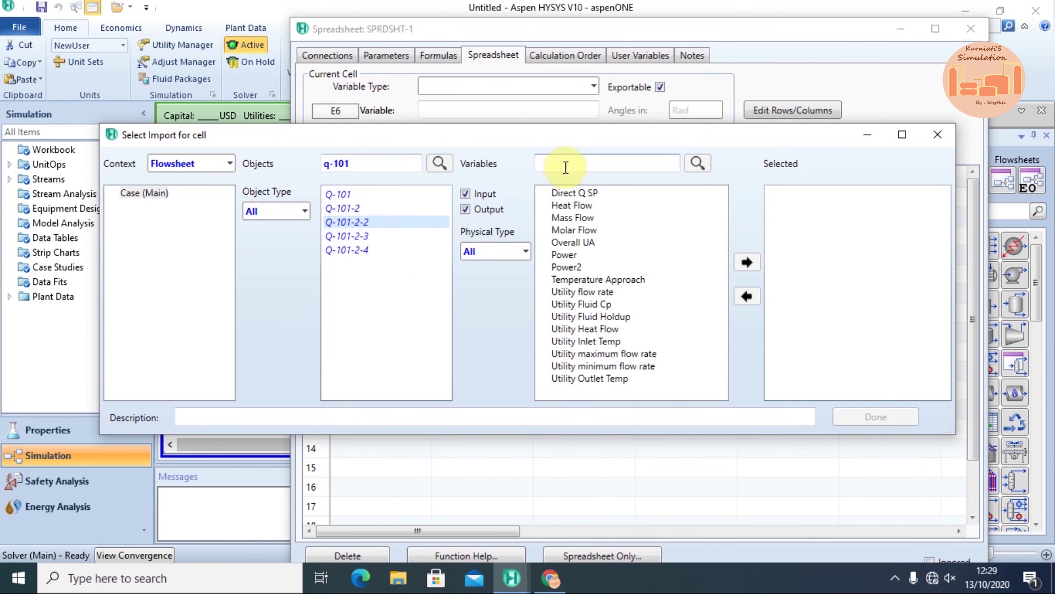
double_click(567, 210)
click(876, 417)
right_click(829, 255)
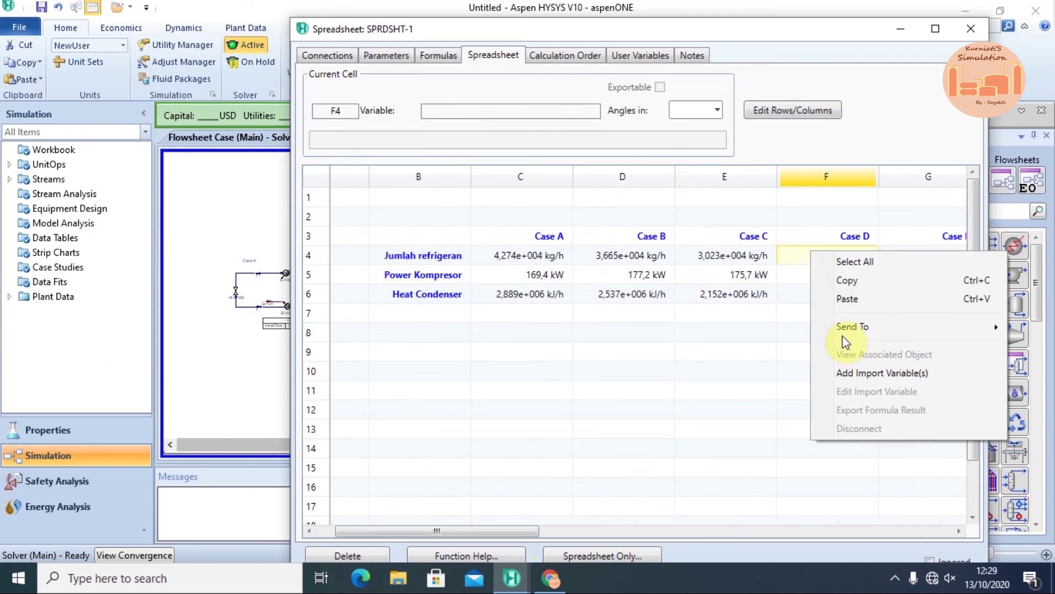
click(846, 374)
click(348, 163)
text(2-)
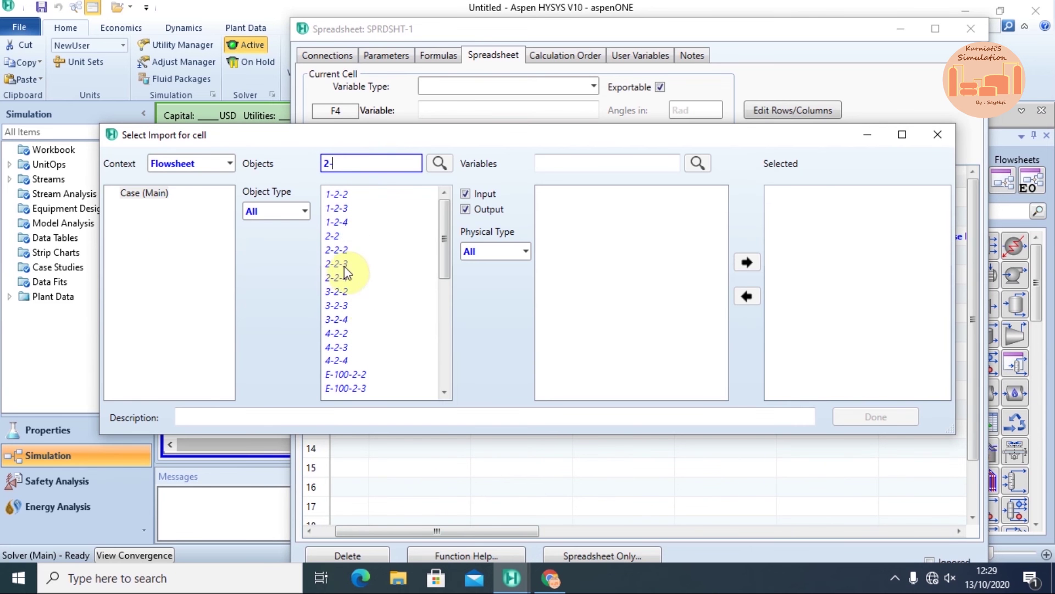
key(Escape)
Step: Move the spreadsheet window aside, open material stream 2-2-3 of Case D and bring its mass flow into cell F4
drag(598, 28, 815, 55)
double_click(687, 343)
click(469, 342)
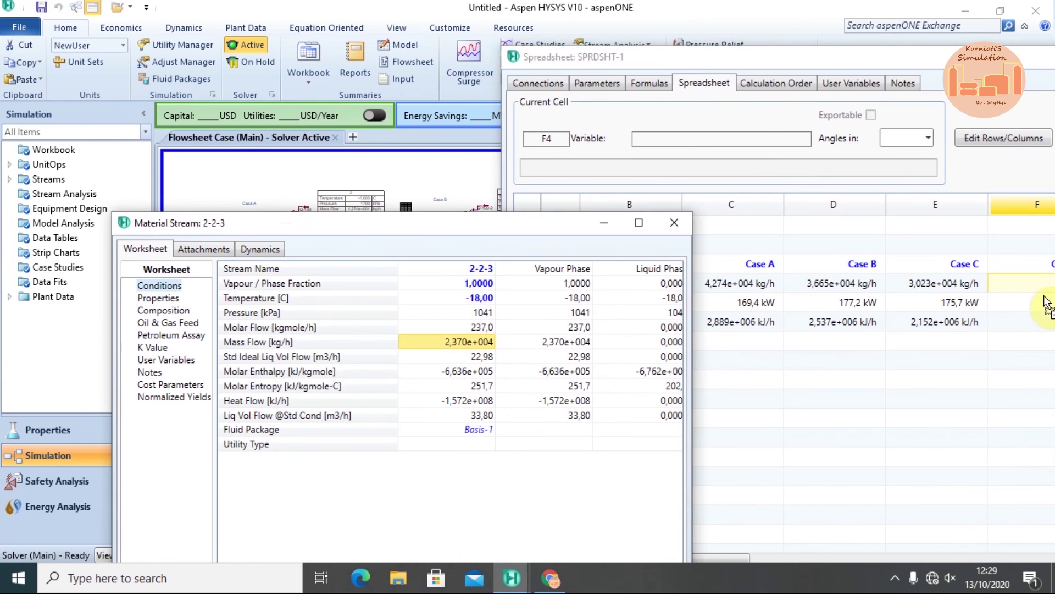
drag(469, 342, 1021, 283)
click(687, 226)
Step: Import the Power variable of energy stream Q-102-2-3 into spreadsheet cell F5 for the Case D compressor
right_click(799, 308)
click(859, 407)
text(q-102)
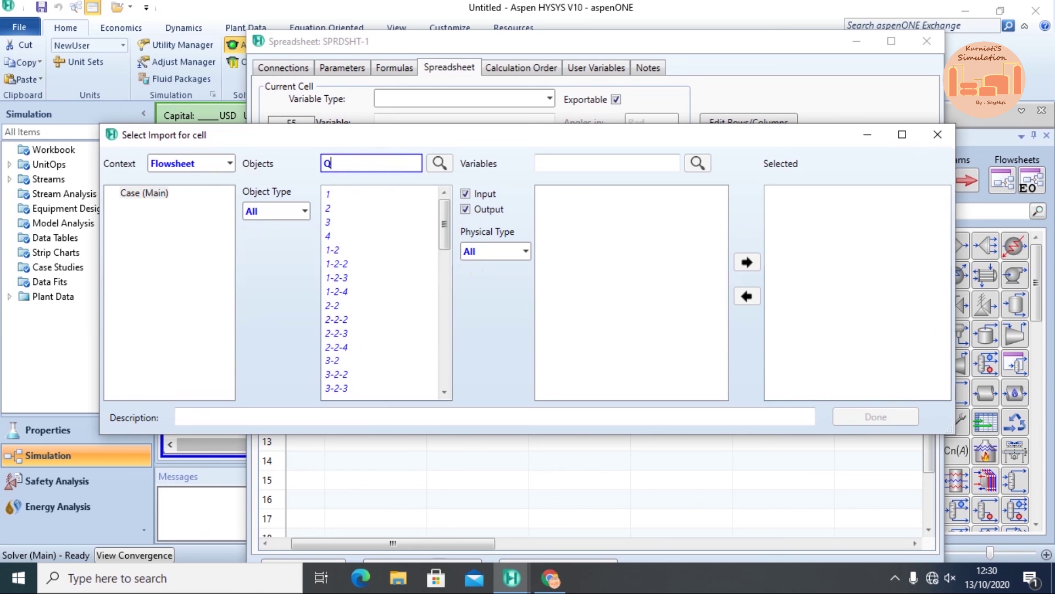
click(348, 236)
double_click(567, 256)
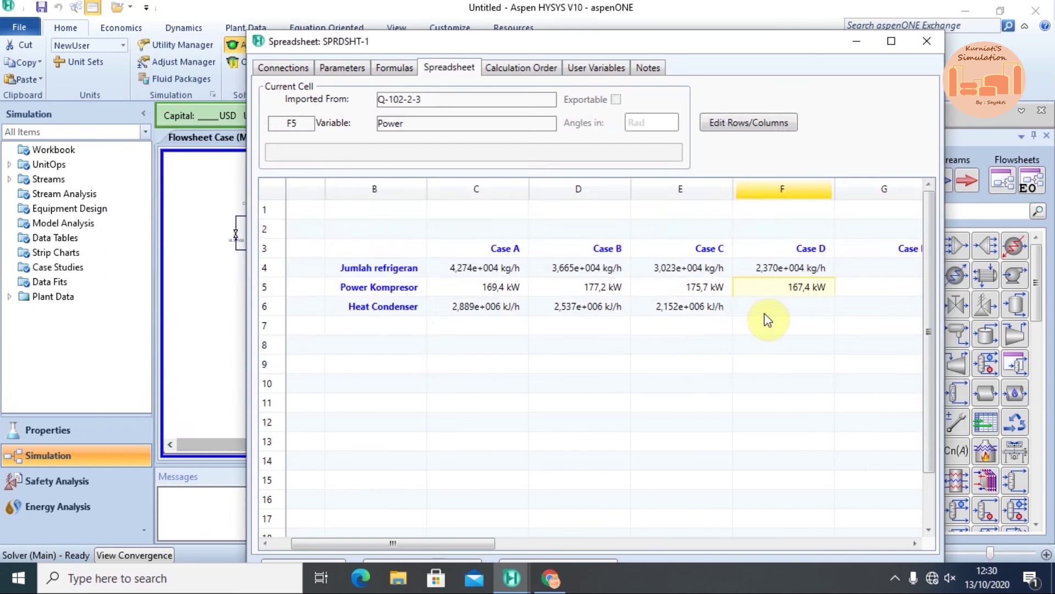
Step: Import the Heat Flow variable of energy stream Q-101-2-3 into spreadsheet cell F6 for the Case D condenser
right_click(766, 308)
click(825, 429)
click(358, 163)
text(Q-101)
click(348, 235)
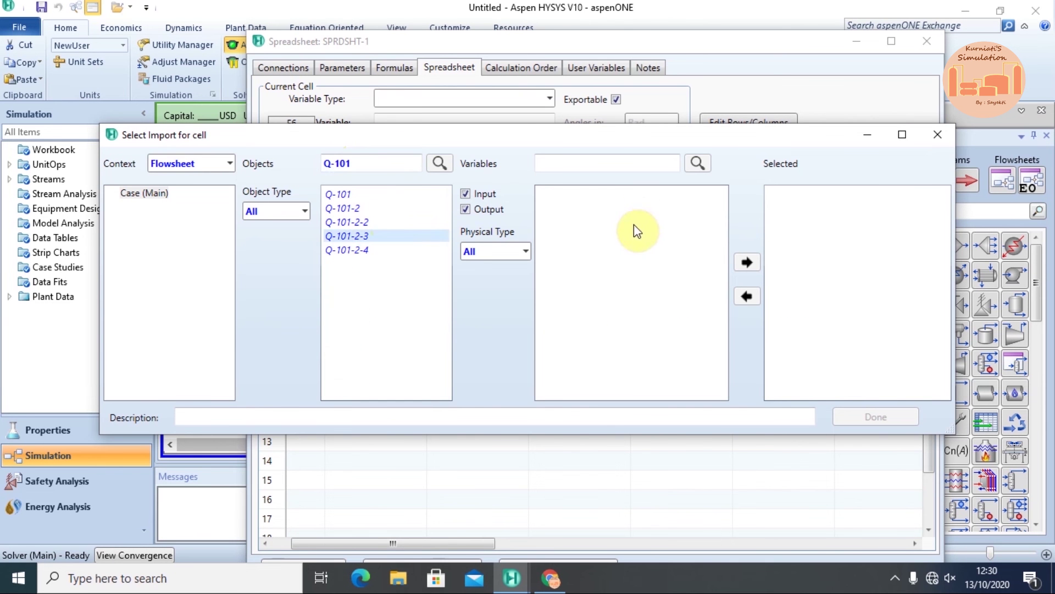
click(566, 210)
click(746, 262)
click(876, 417)
Step: Uncover the flowsheet, open material stream 2-2-4 of Case E and bring its mass flow into spreadsheet cell G4
drag(707, 44, 232, 166)
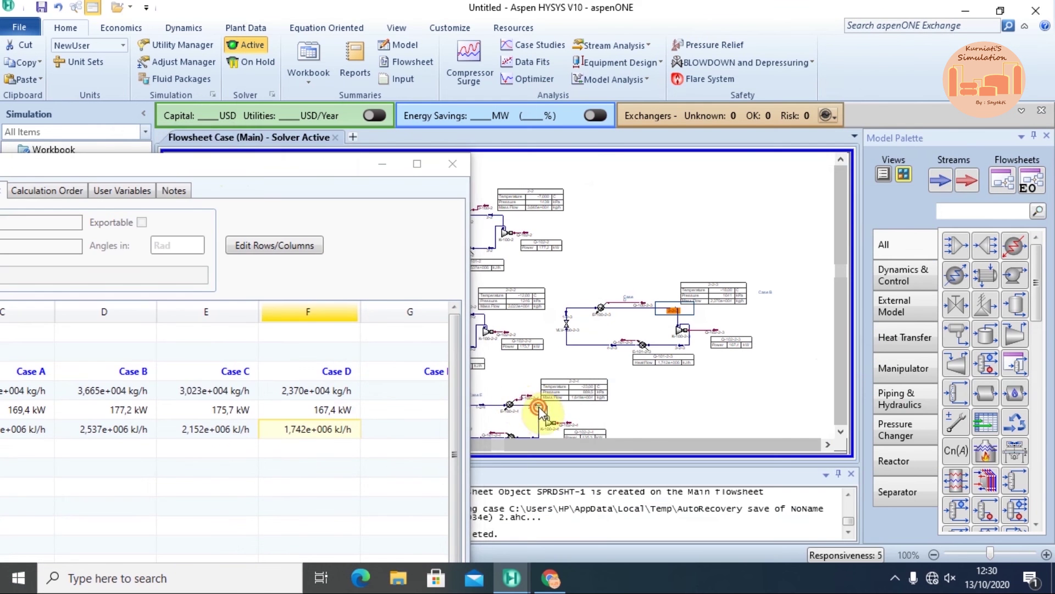
double_click(537, 405)
drag(365, 141, 866, 132)
drag(860, 216, 409, 390)
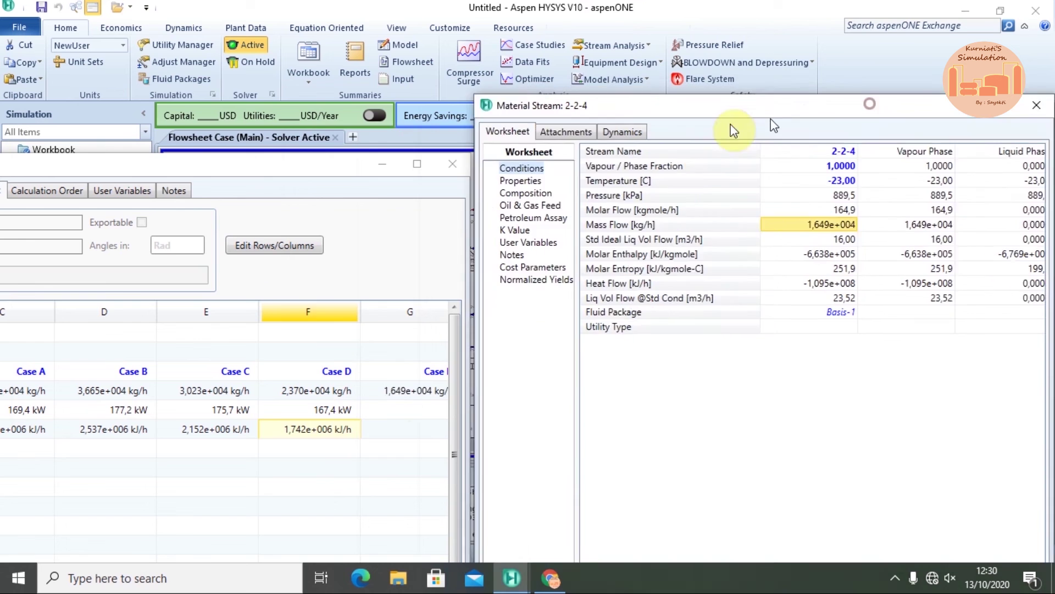
Step: Import the Power variable of energy stream Q-102-2-4 into spreadsheet cell G5 for the Case E compressor
drag(187, 164, 517, 49)
right_click(739, 289)
click(797, 406)
text(q-102)
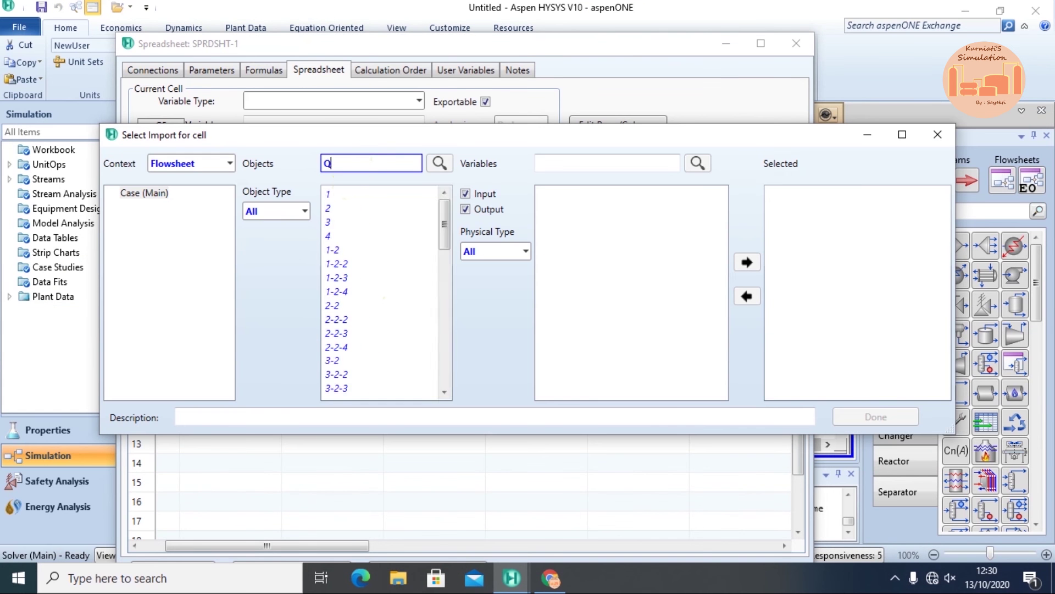
click(549, 163)
text(po)
click(564, 193)
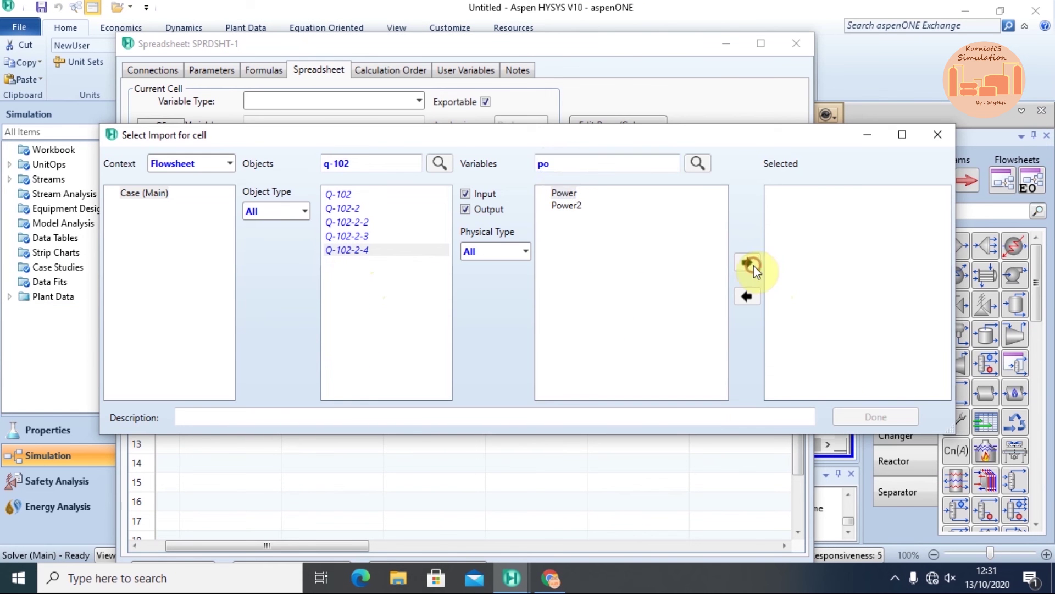
click(747, 262)
Step: Import the Heat Flow variable of energy stream Q-101-2-4 into spreadsheet cell G6 for the Case E condenser
right_click(737, 314)
click(757, 426)
text(q-101)
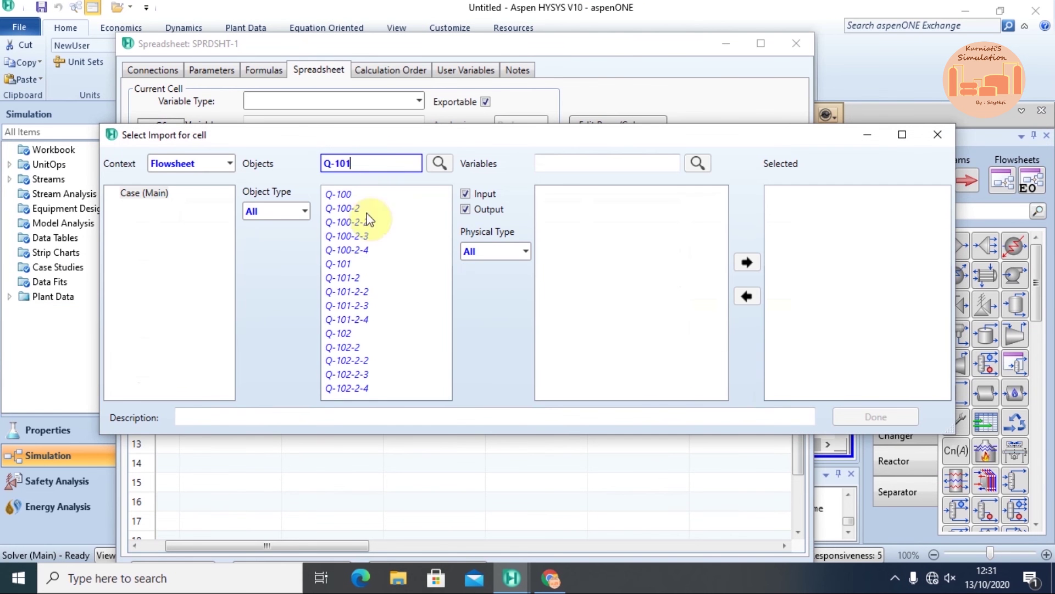
click(347, 249)
click(572, 205)
click(747, 262)
click(874, 417)
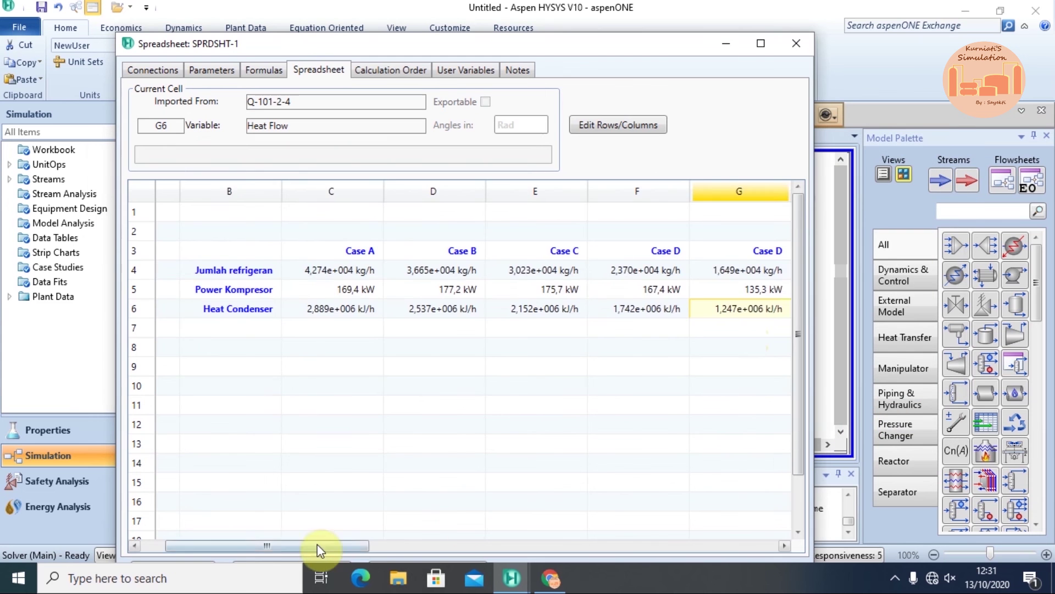
Step: Compare refrigerant flow, compressor power and condenser heat across all cases, and close the spreadsheet to view the five cycles on the flowsheet
drag(318, 549, 295, 552)
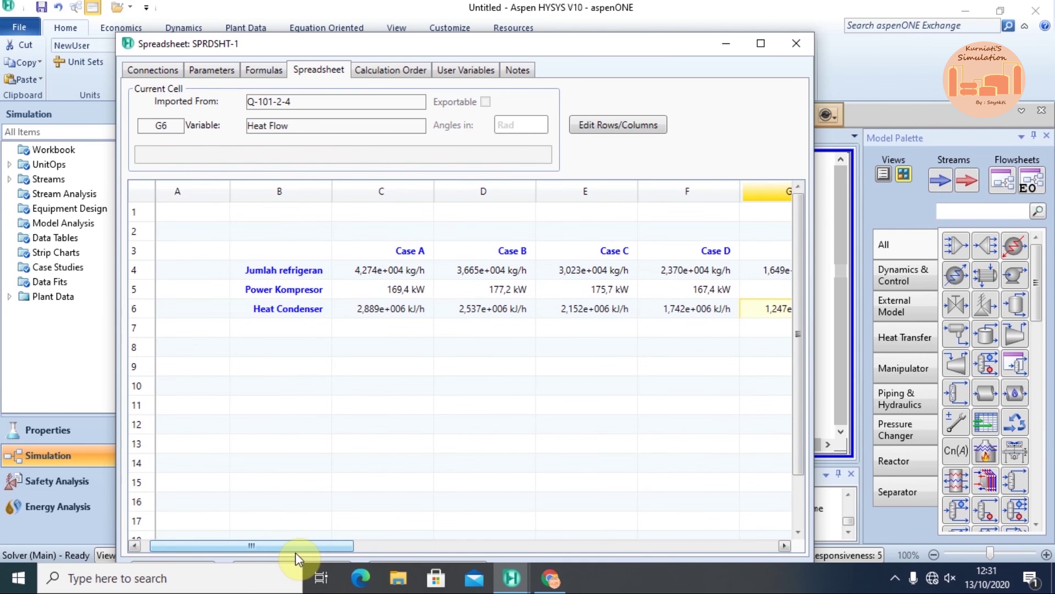
drag(295, 552, 330, 501)
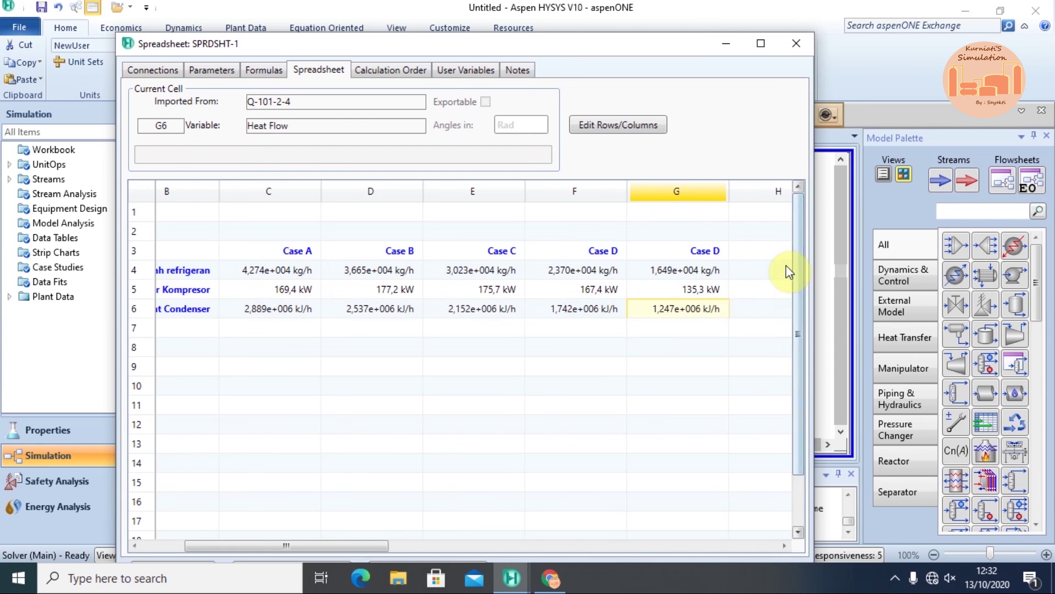
click(649, 311)
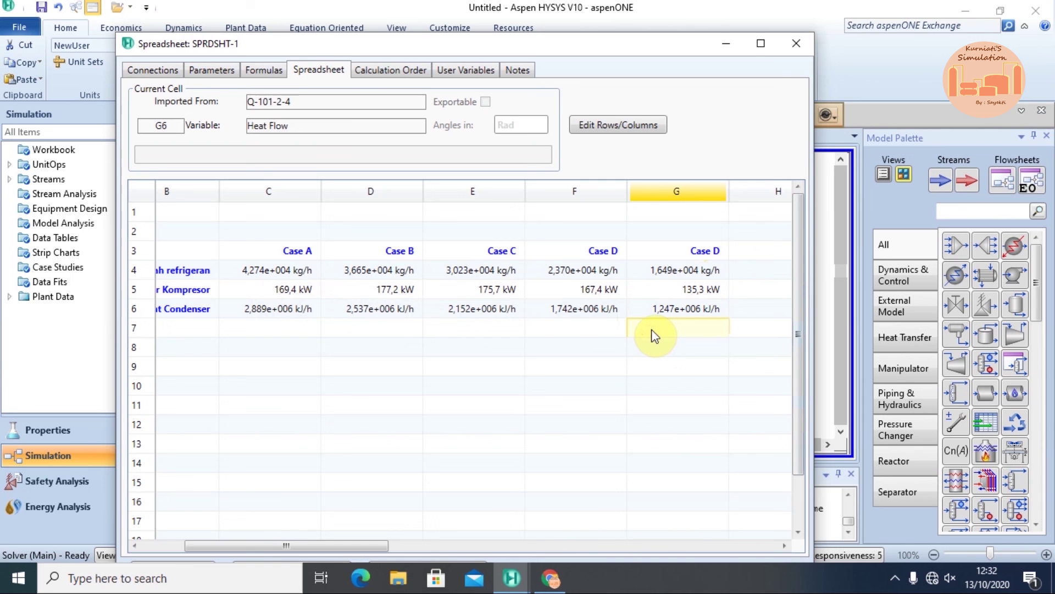
click(654, 333)
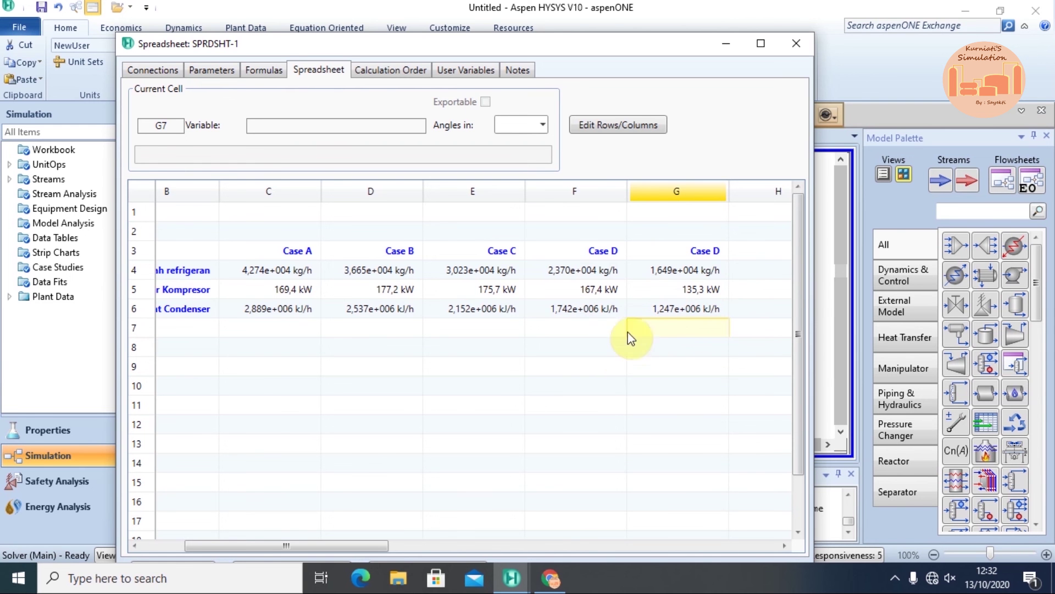
click(488, 331)
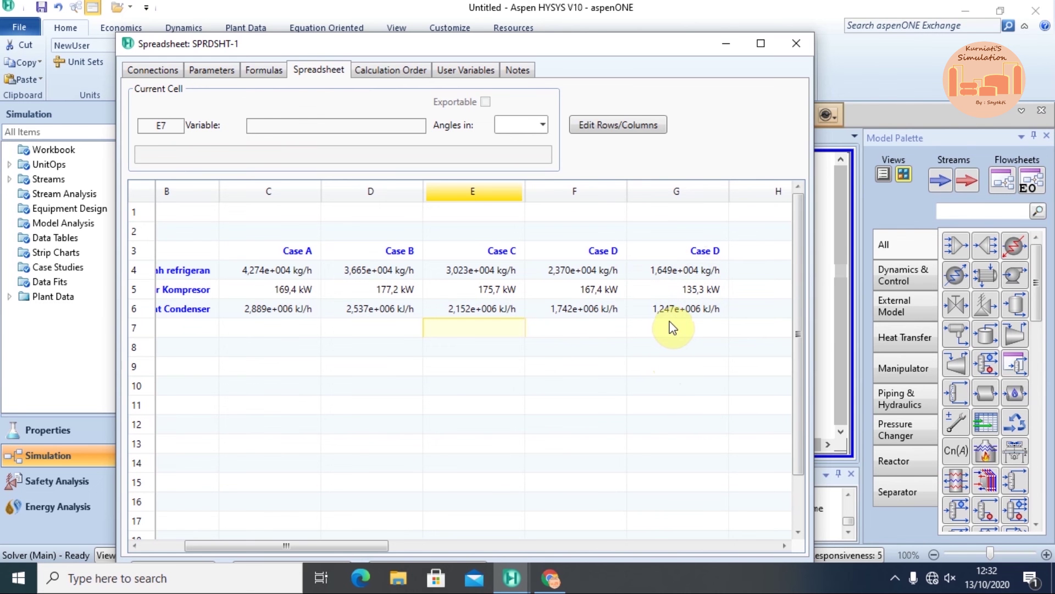
click(795, 42)
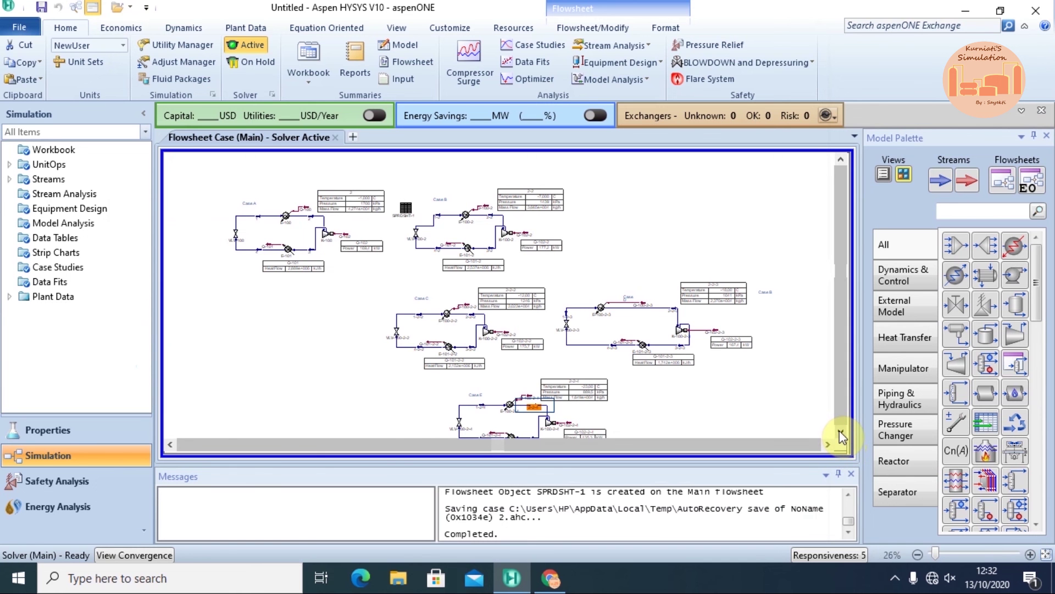
click(839, 432)
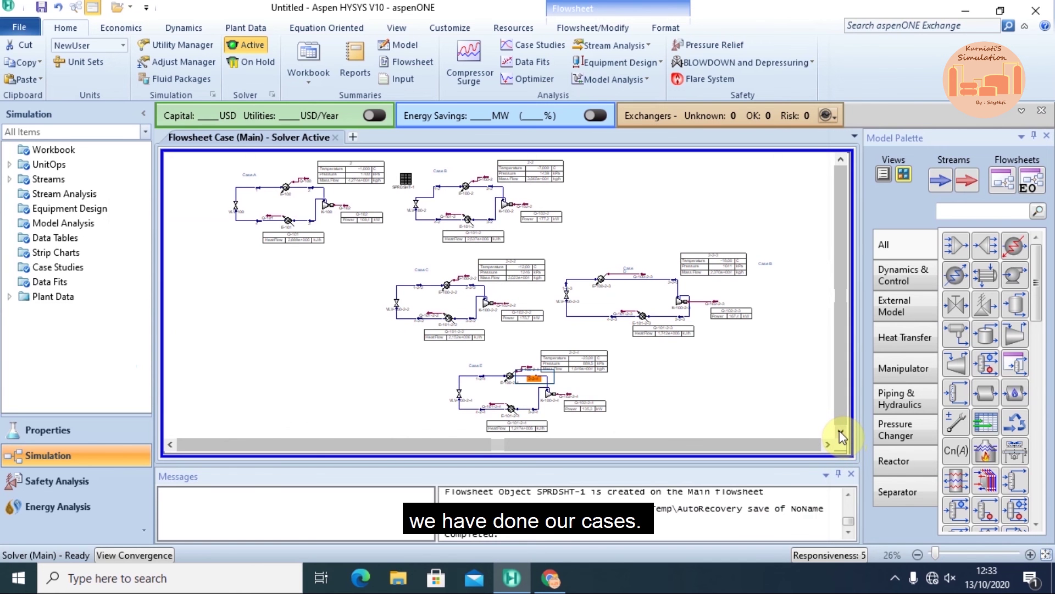